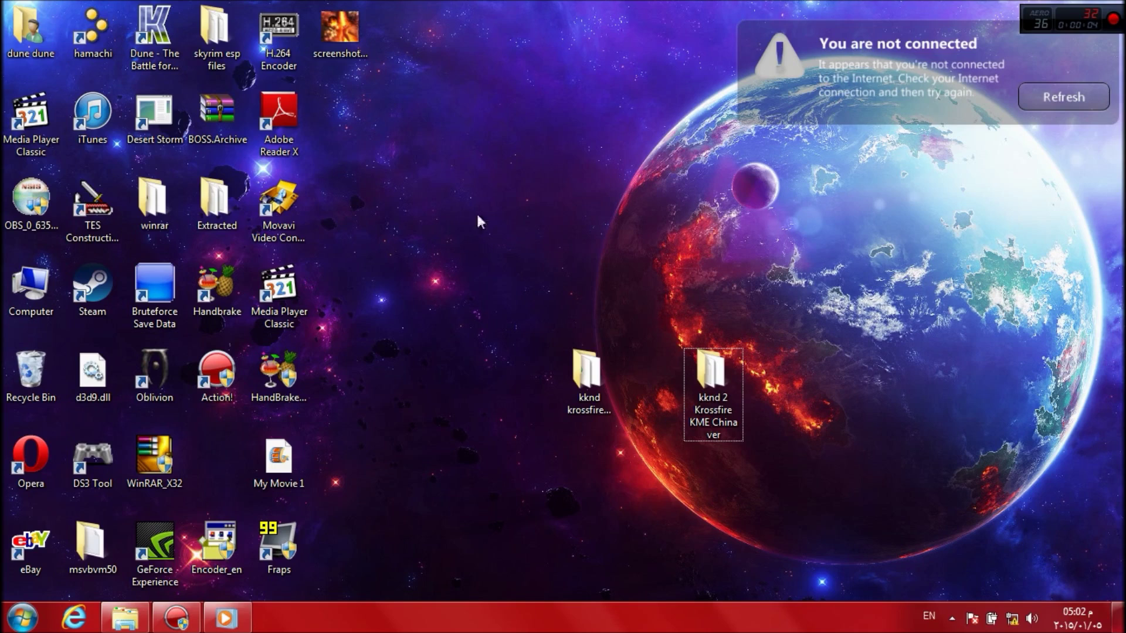
drag(379, 153, 807, 449)
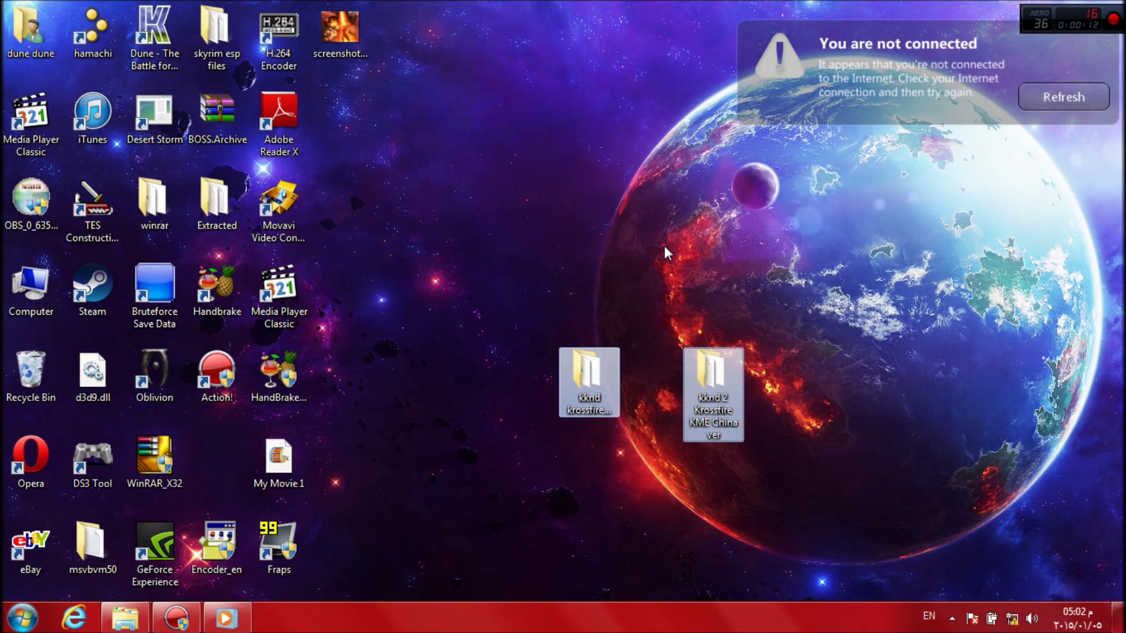
click(505, 230)
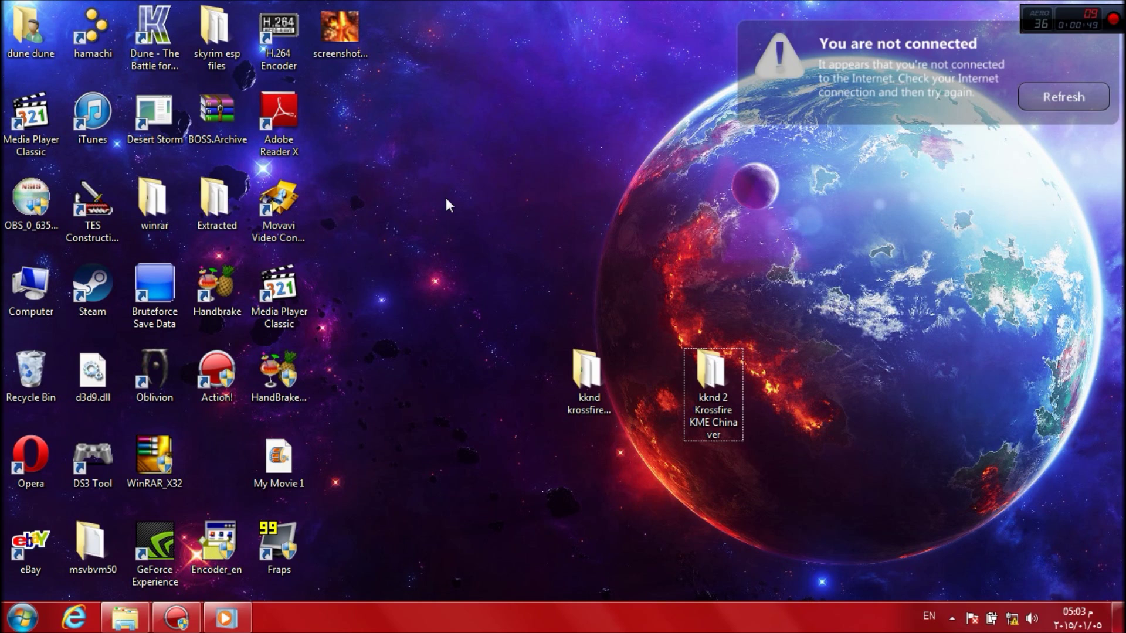
drag(484, 237, 845, 510)
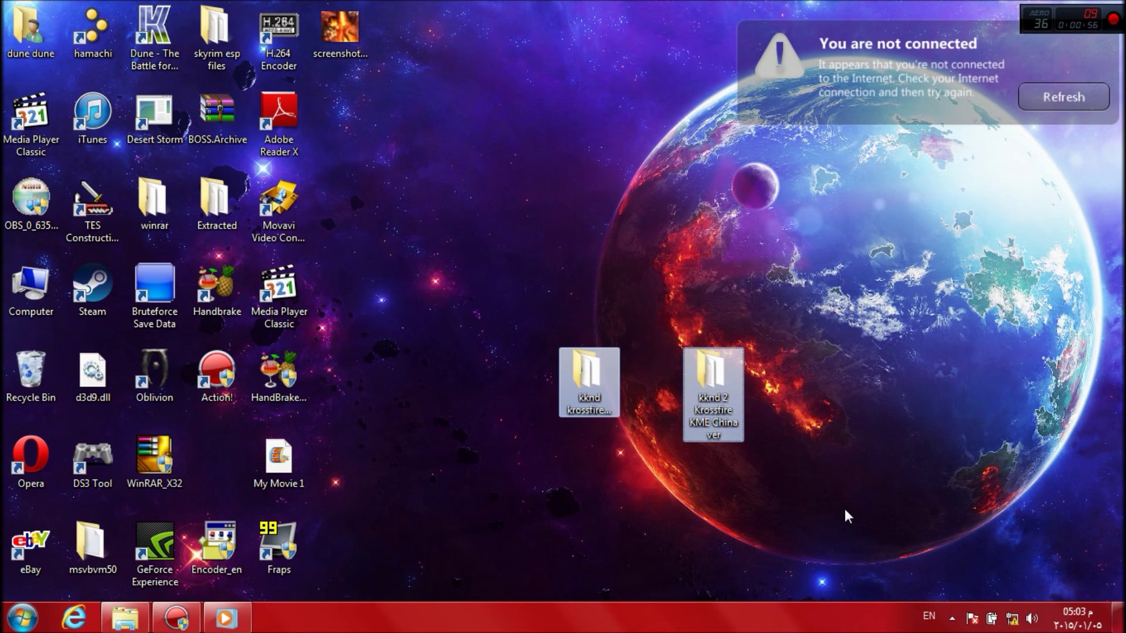
click(655, 520)
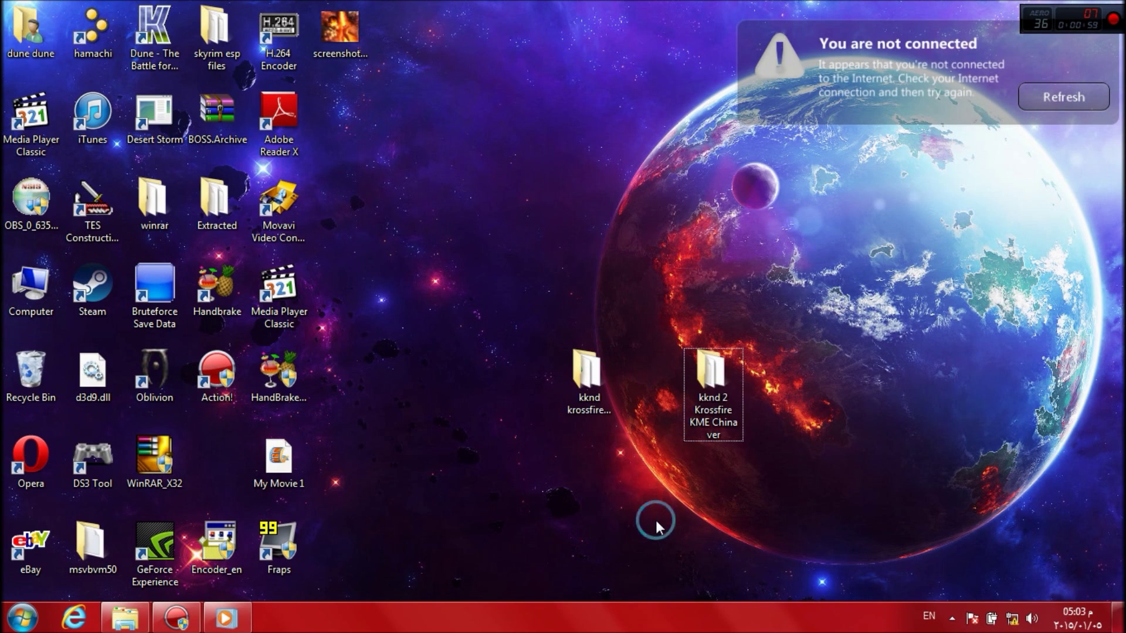
Step: Open the inner kme_en2.0 folder nested inside the desktop folder kknd krossfire Basic map editor
click(604, 396)
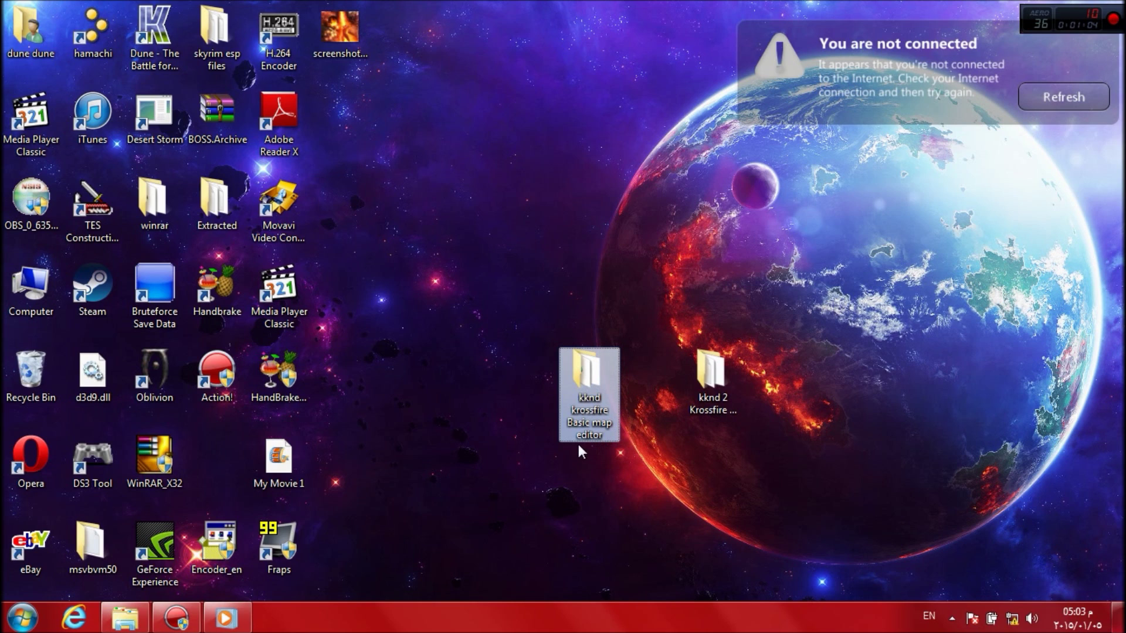
double_click(593, 403)
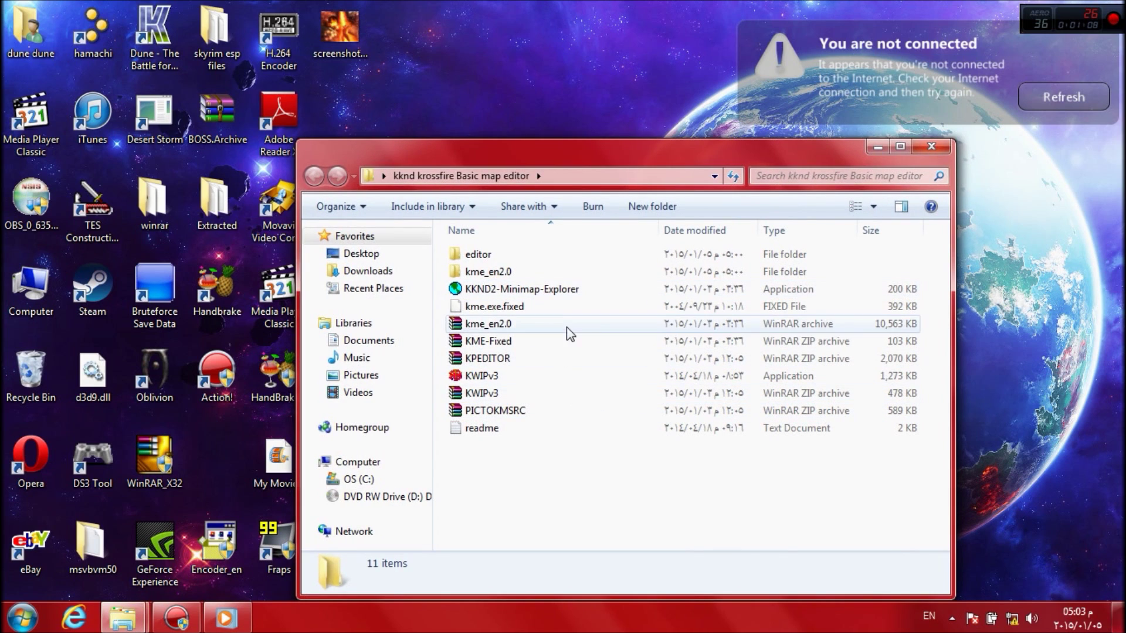
click(498, 500)
drag(494, 471, 464, 291)
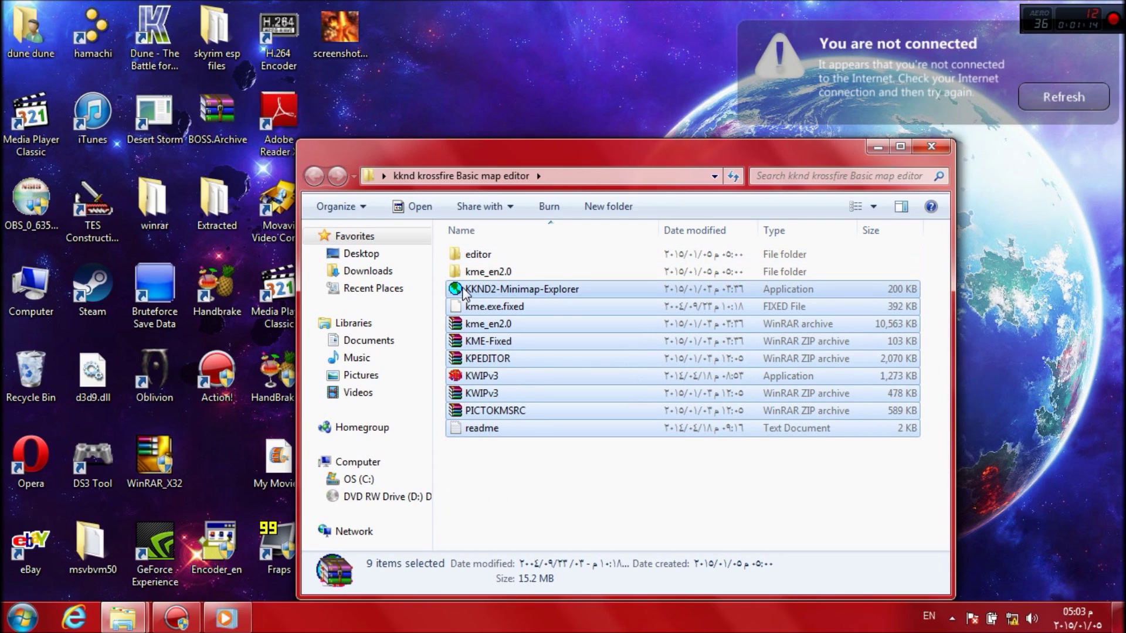
double_click(485, 271)
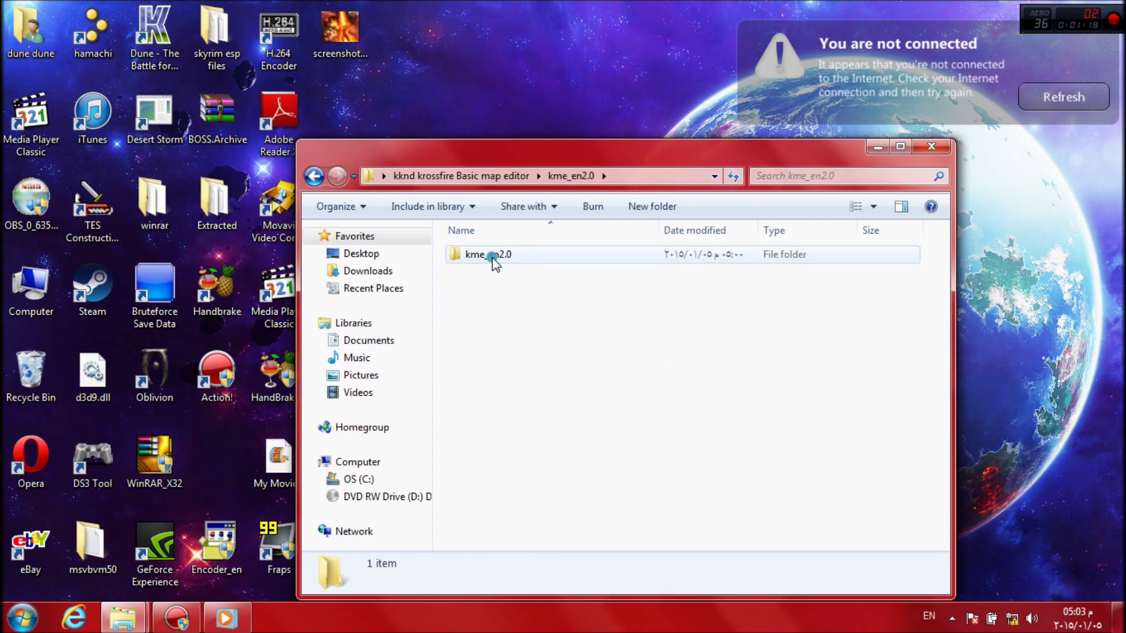
double_click(491, 259)
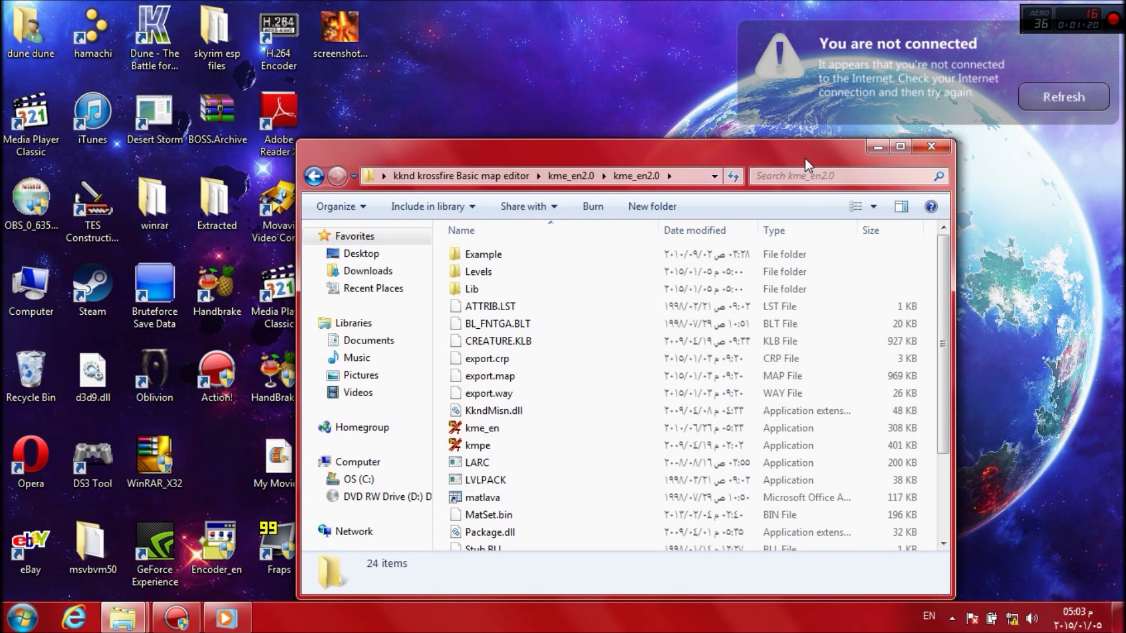
Step: Look through the inner kme_en2.0 folder's files and select the kme_en application
drag(804, 150, 741, 70)
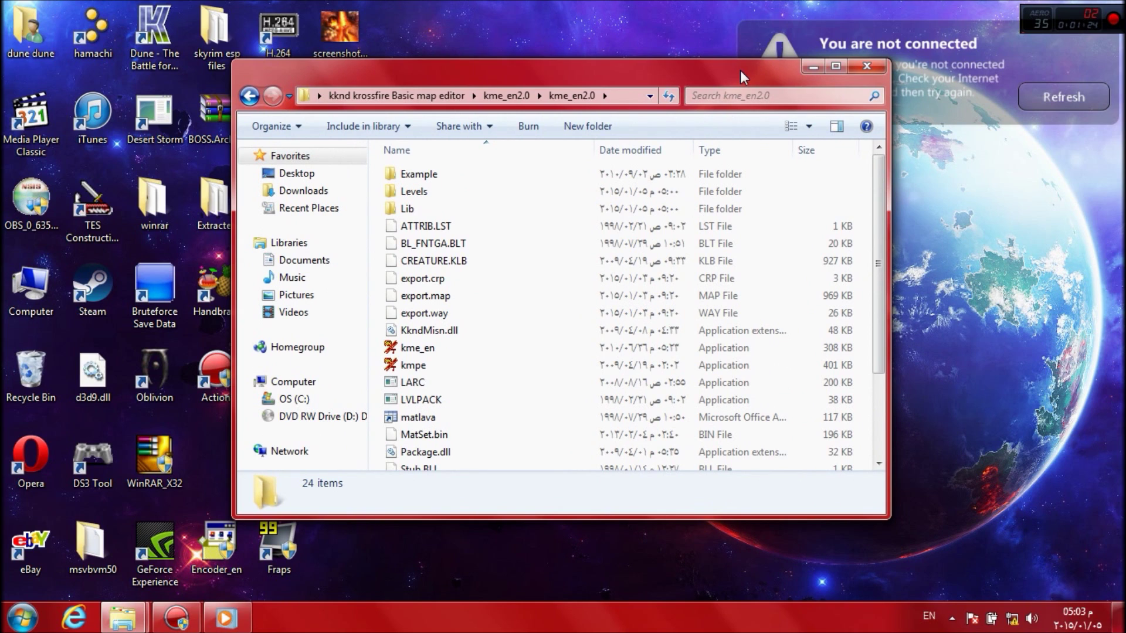
scroll(867, 251, down, 1)
scroll(867, 251, down, 1)
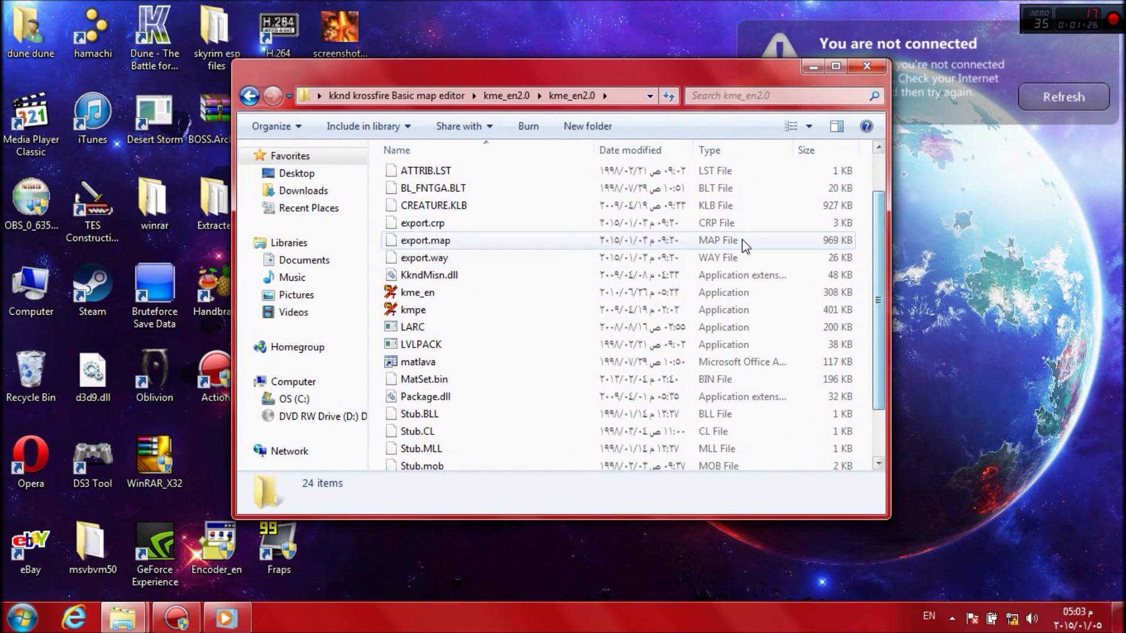
click(421, 299)
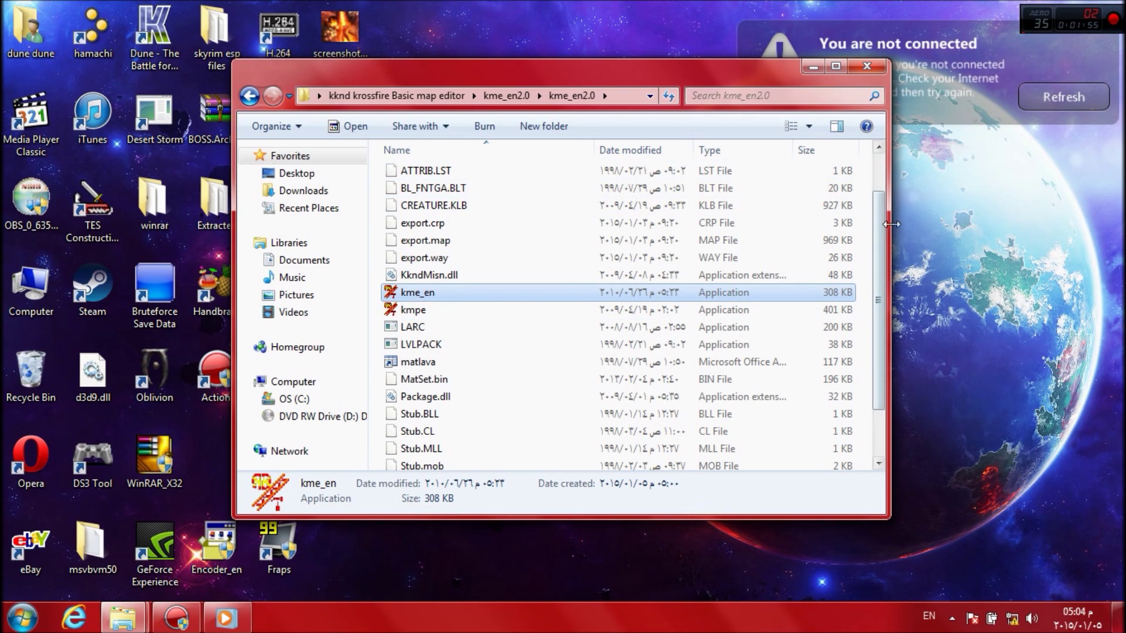
drag(884, 232, 885, 191)
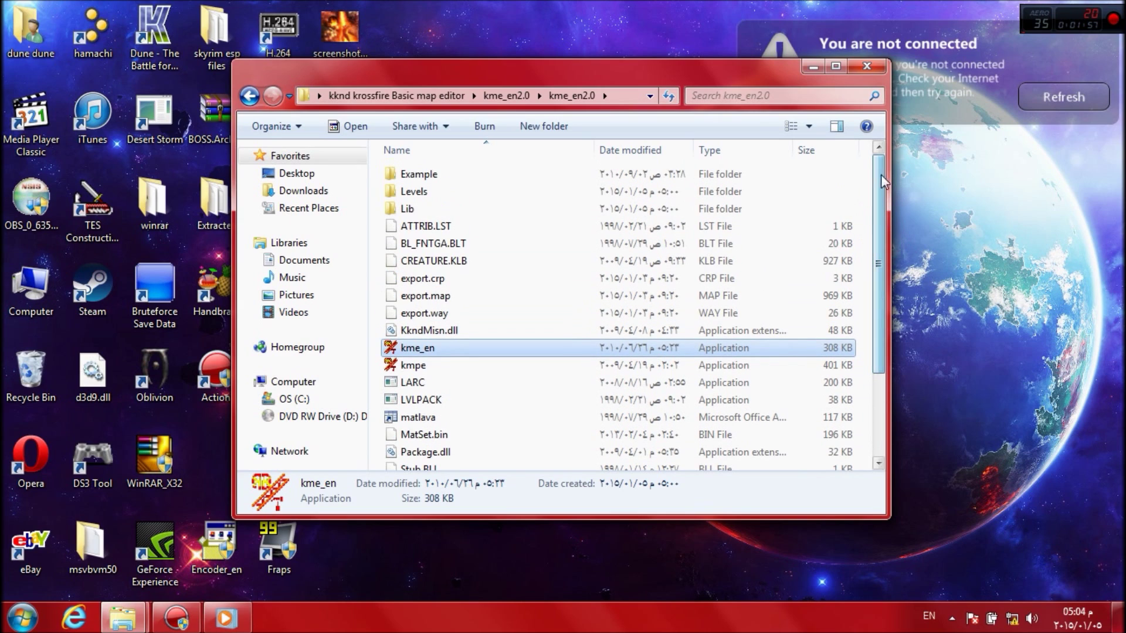
Step: Return to the kknd krossfire Basic map editor folder and launch Images Converter to KM Files from its editor subfolder
click(250, 103)
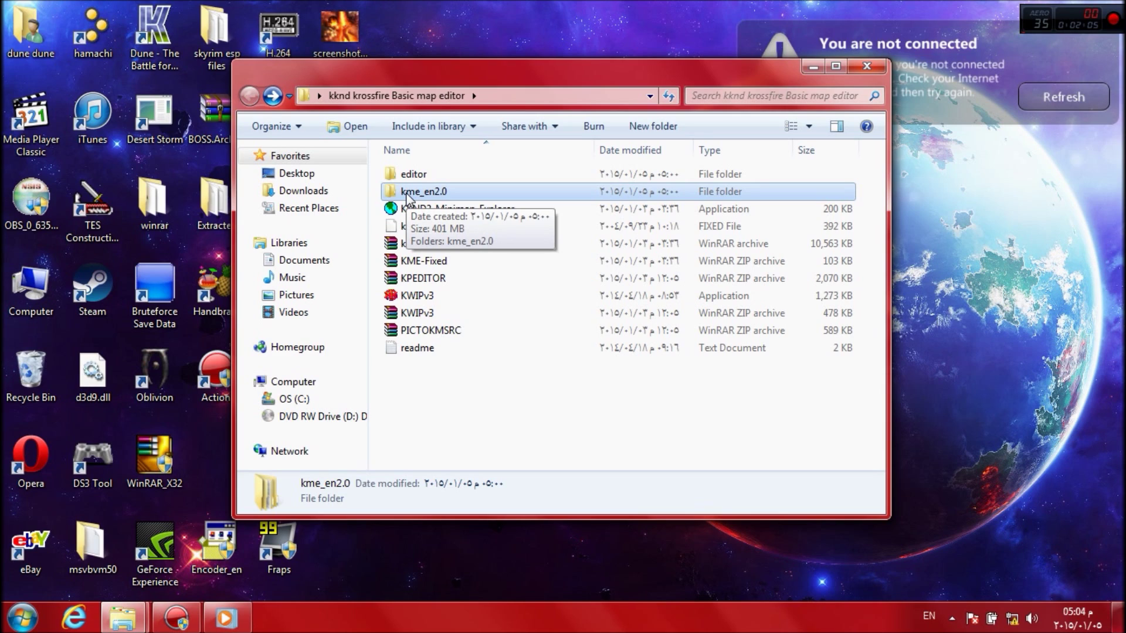
double_click(414, 178)
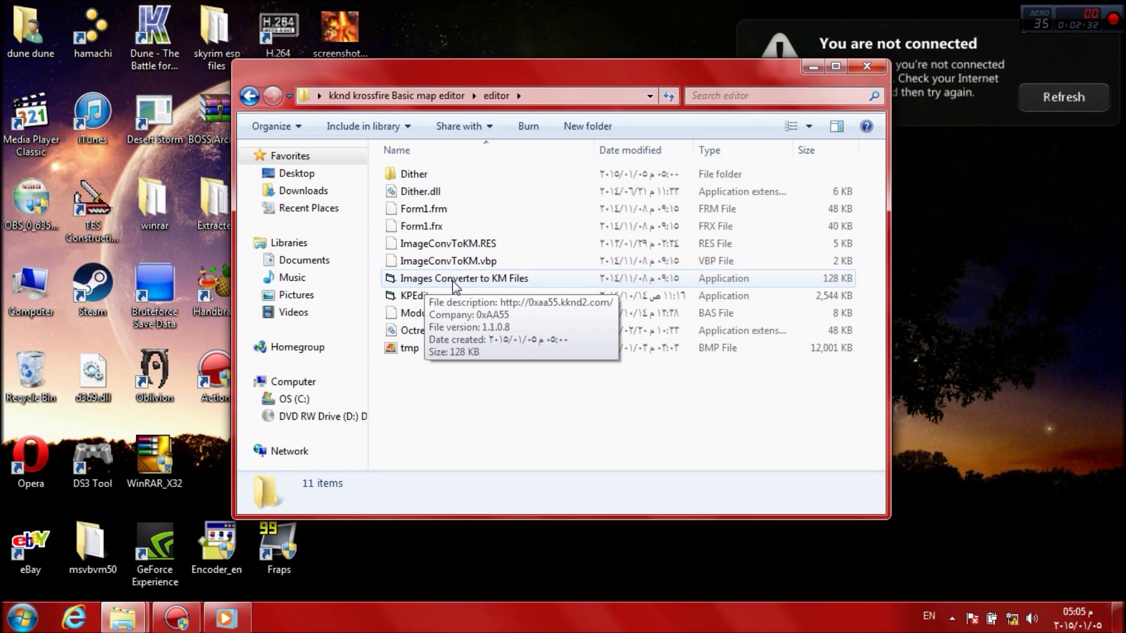
click(454, 281)
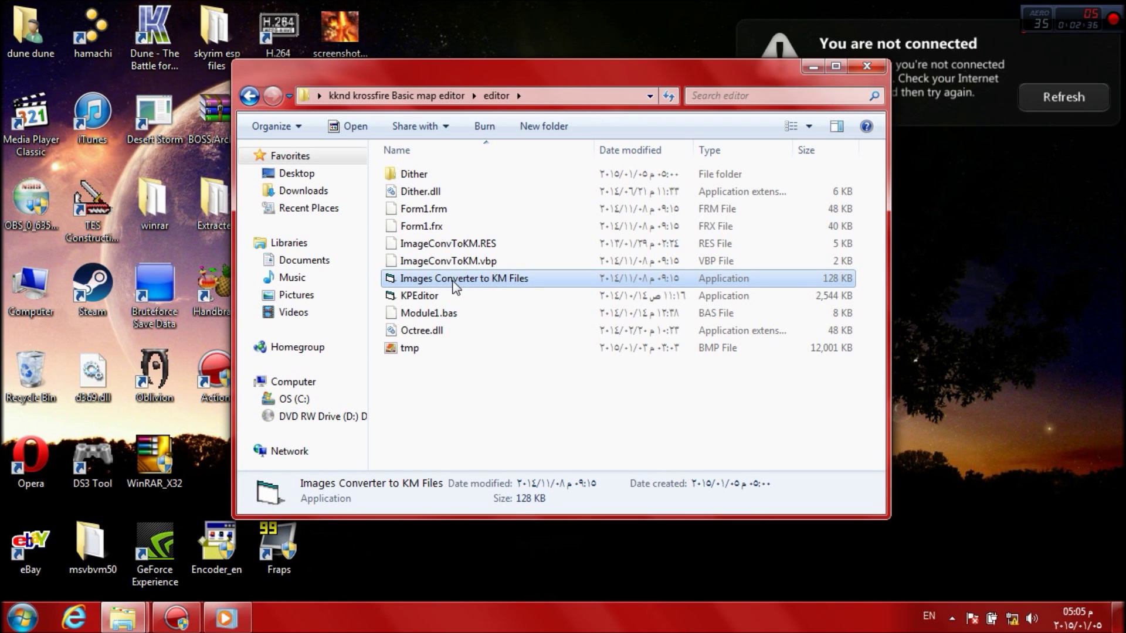
double_click(455, 281)
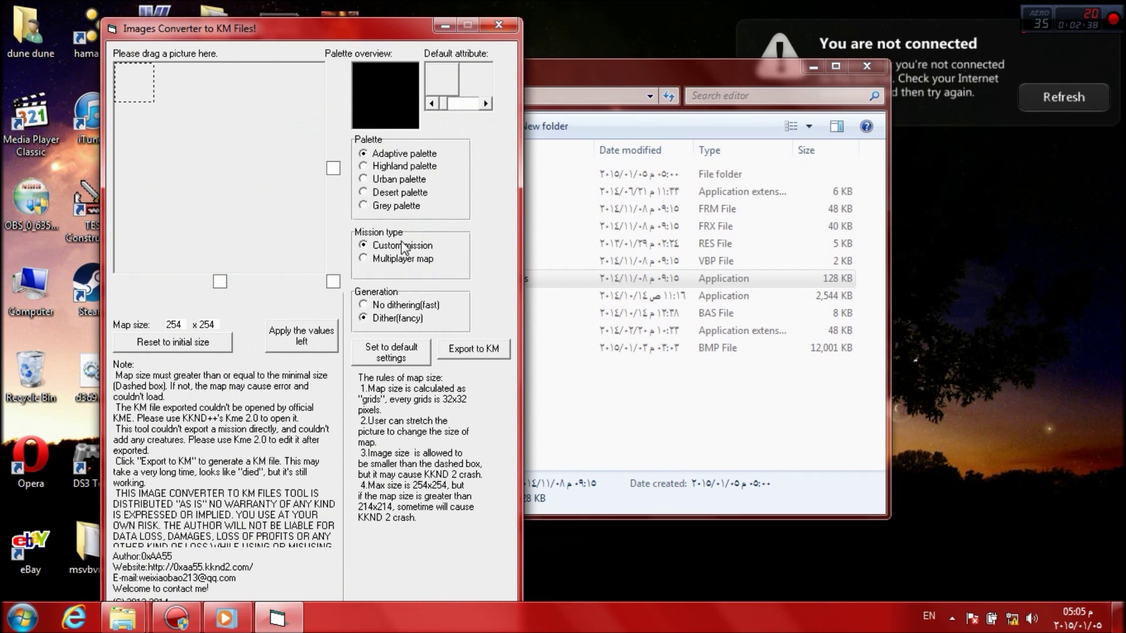
Step: Choose the Adaptive palette and the Multiplayer map mission type in the converter
drag(379, 34, 566, 16)
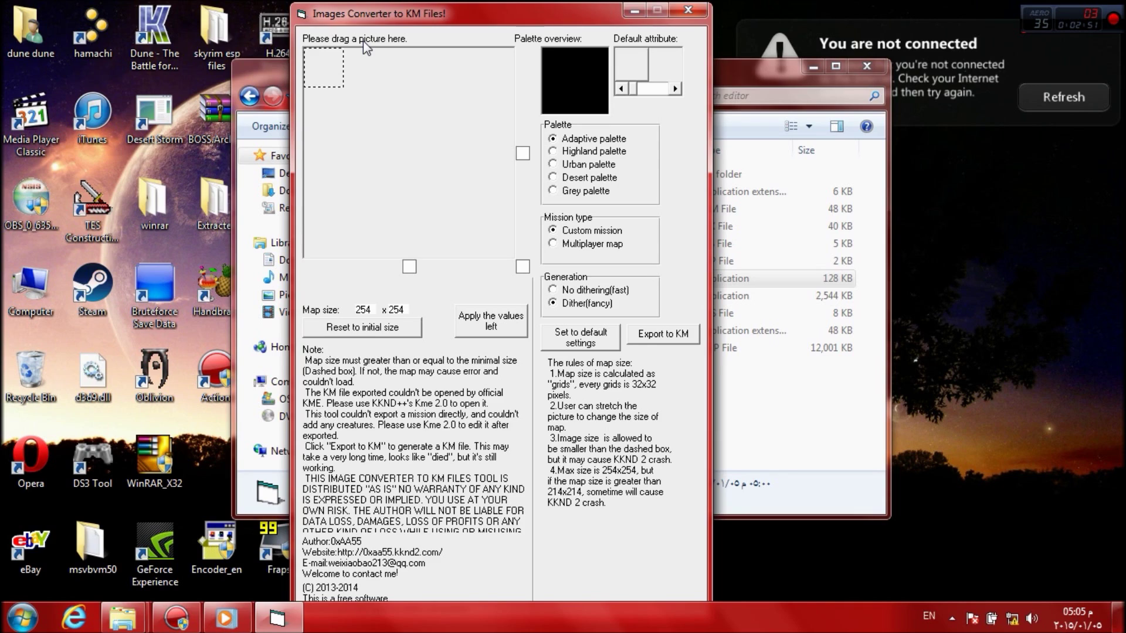
click(554, 139)
click(553, 244)
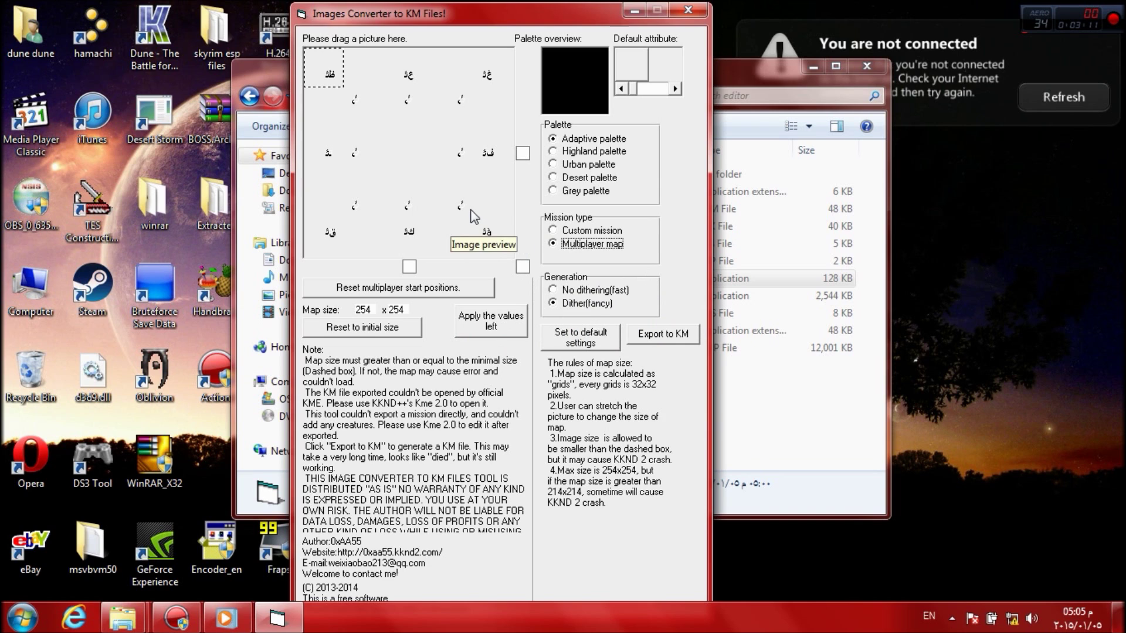
Step: Load the picture going_to_planet-1600x1200 from the Pictures library into the converter's preview and close the picture folder
click(635, 11)
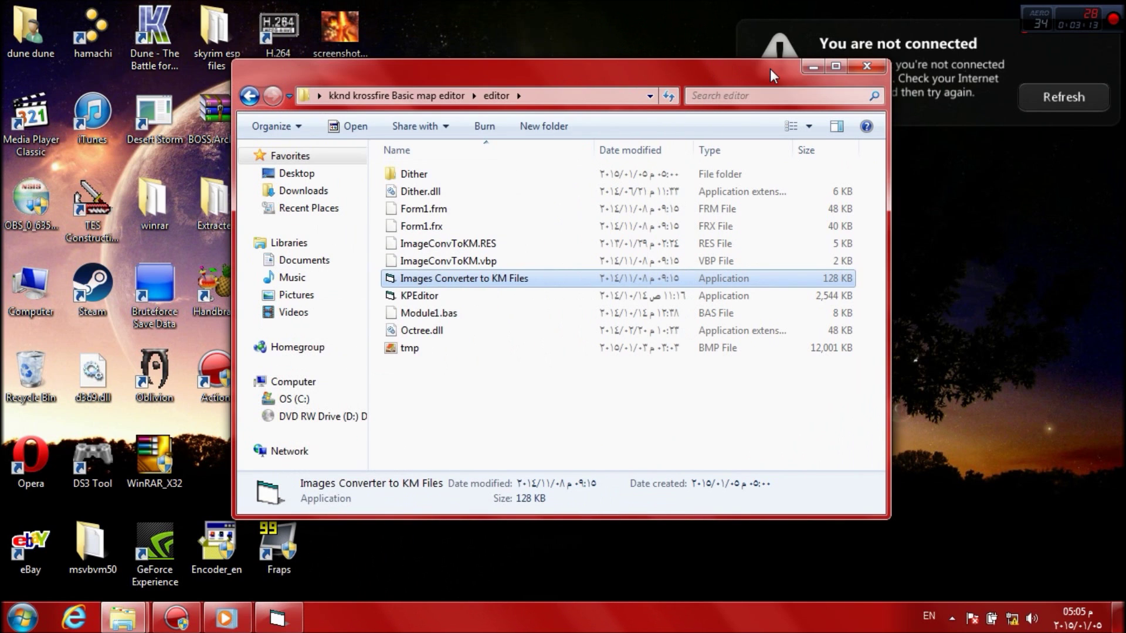
click(812, 67)
click(23, 617)
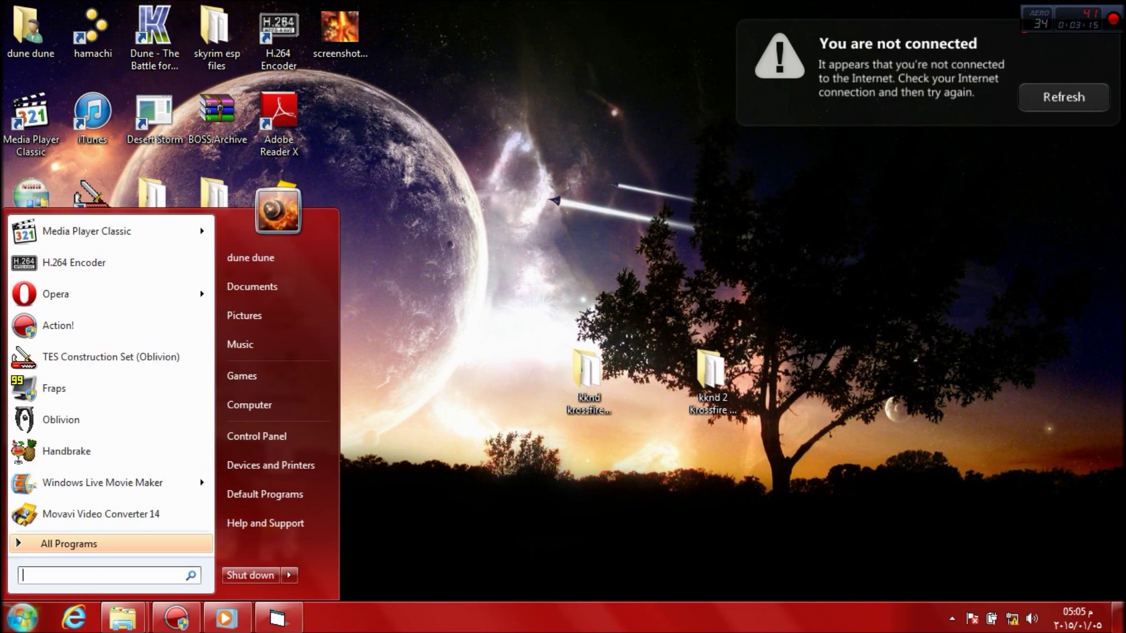
click(248, 256)
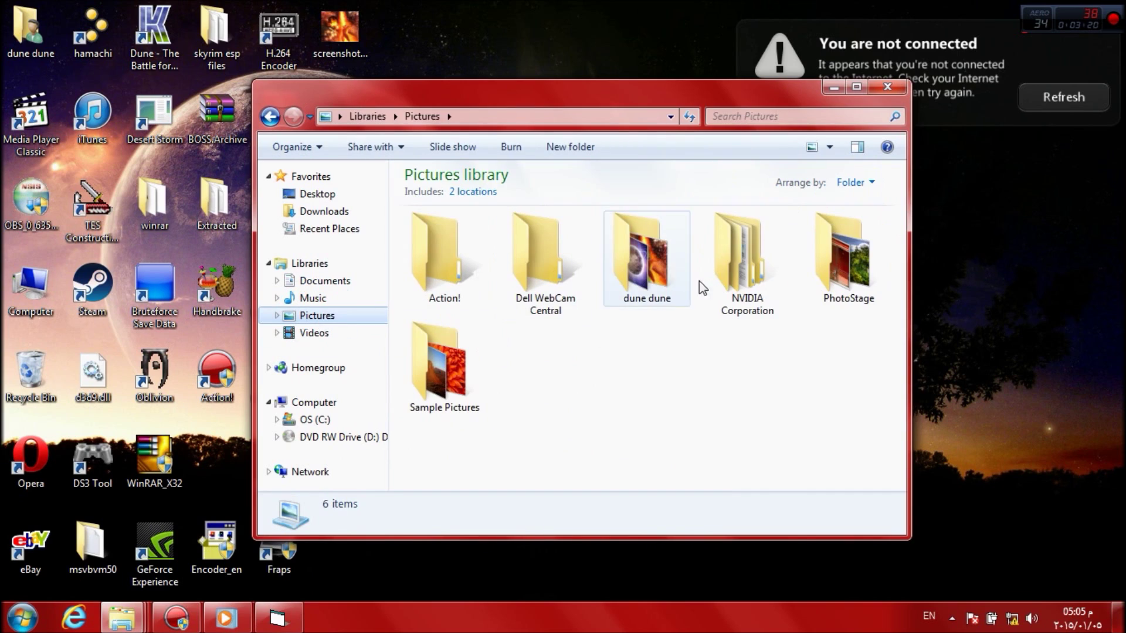
double_click(636, 260)
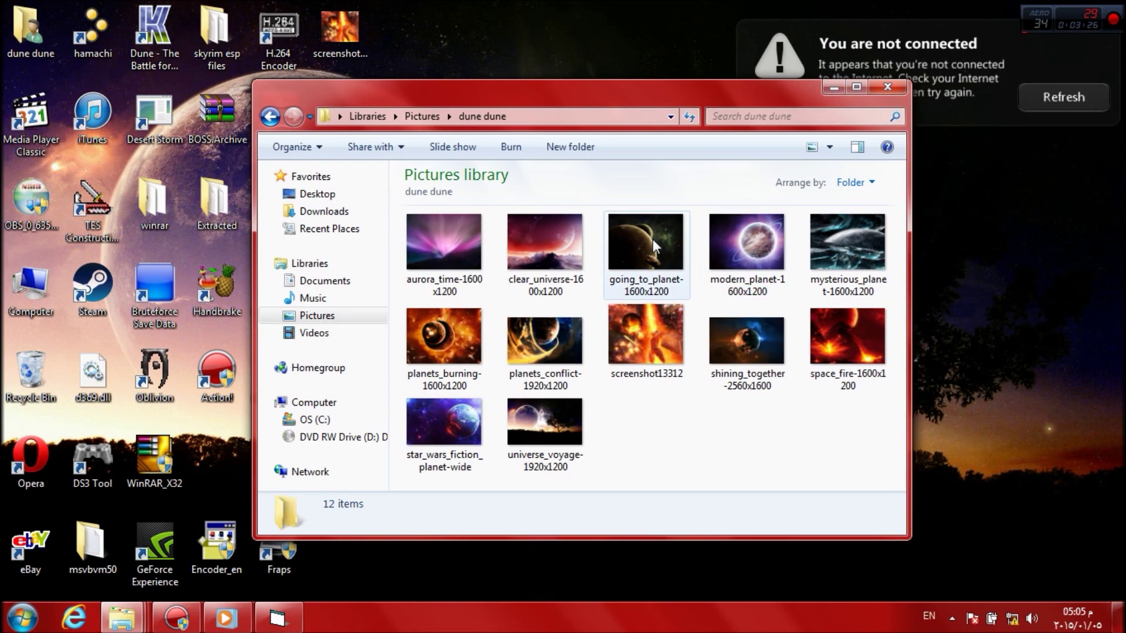
drag(638, 251, 435, 146)
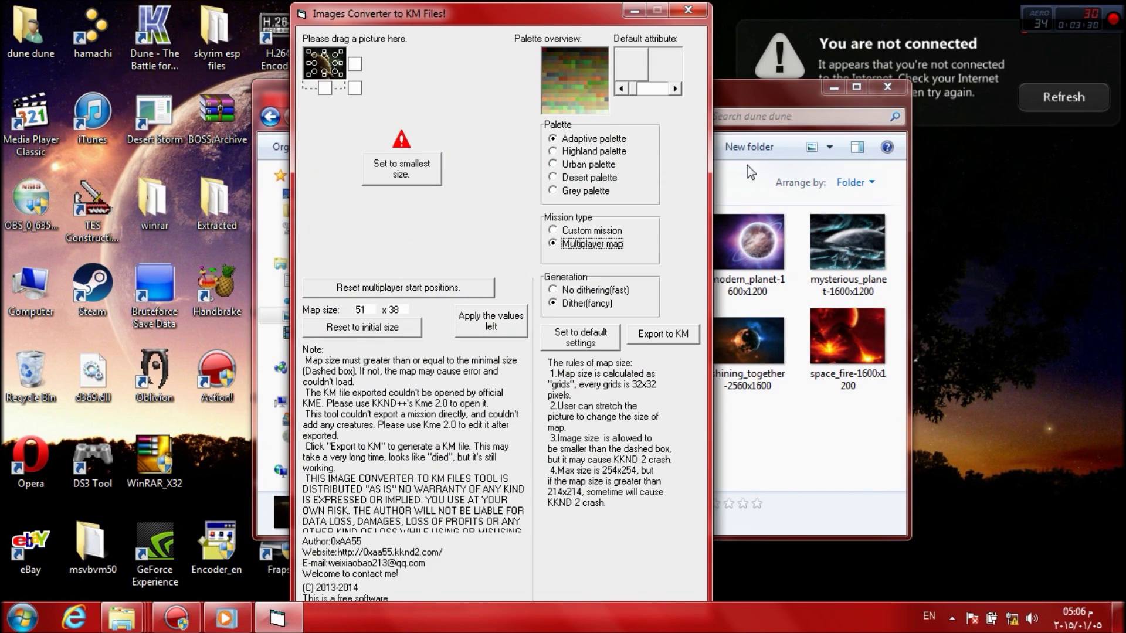
click(887, 86)
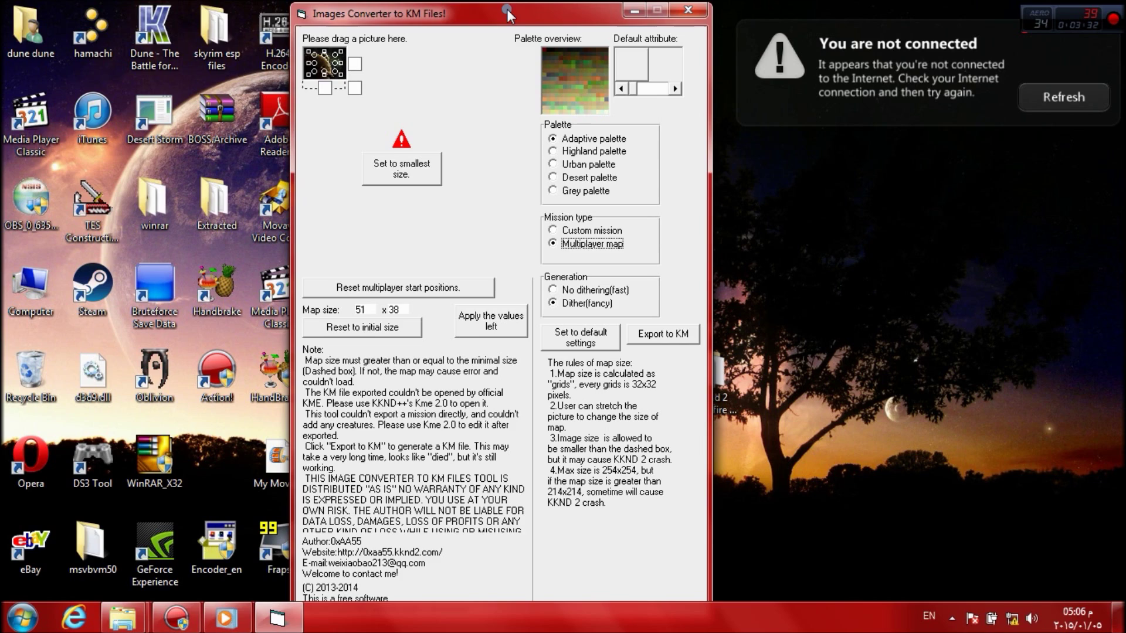
Step: Try the smallest-size option and resize the picture to a map size of 47 x 48
click(402, 177)
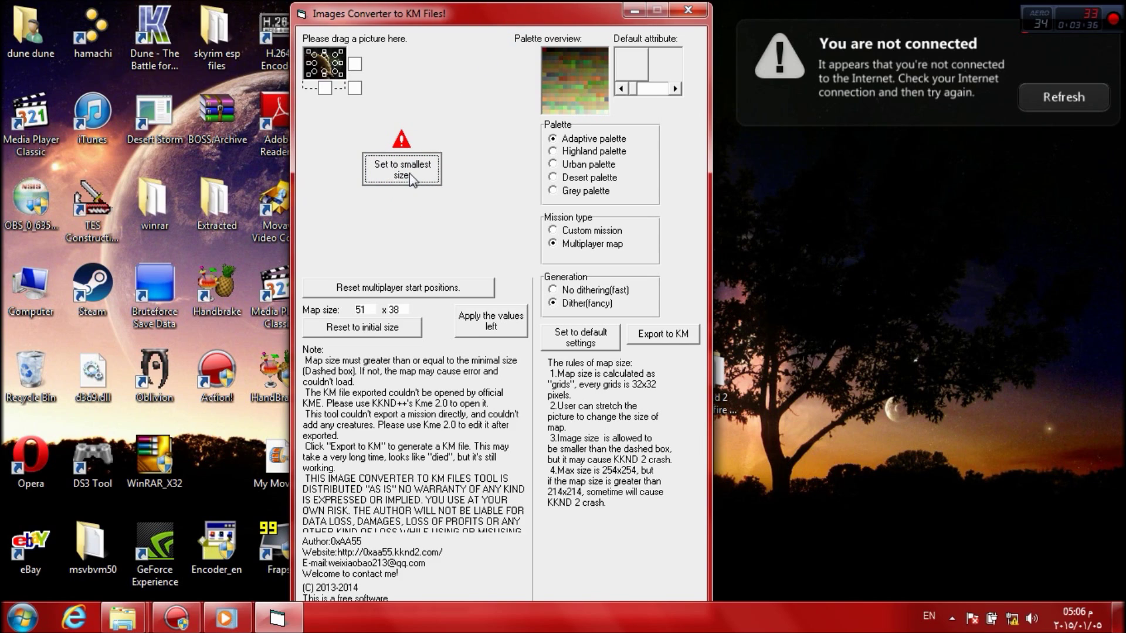
click(410, 175)
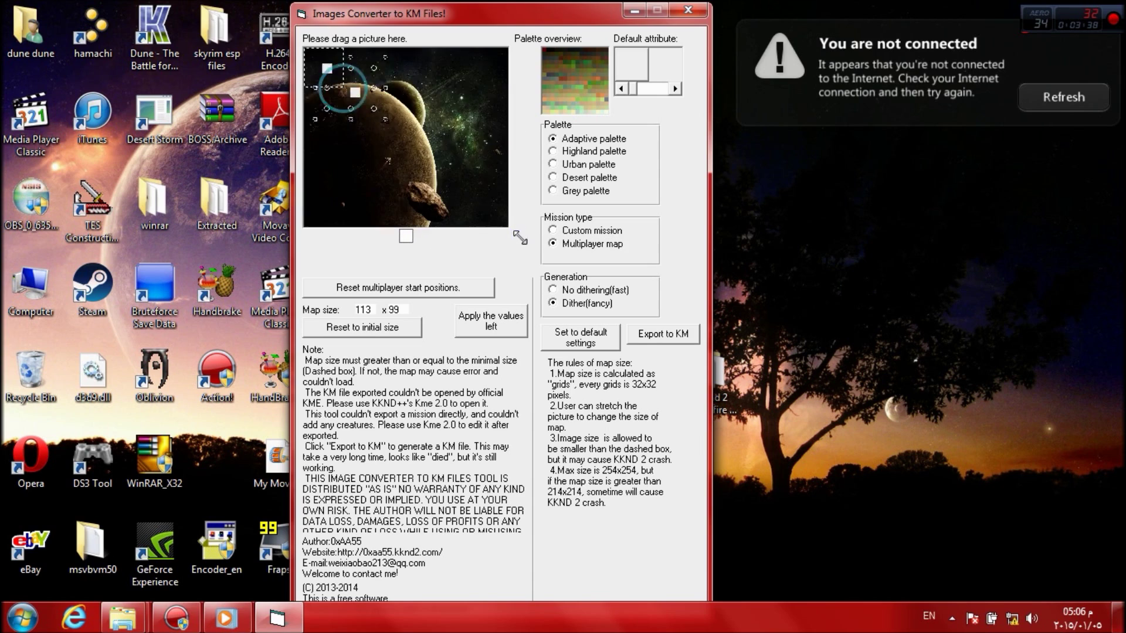
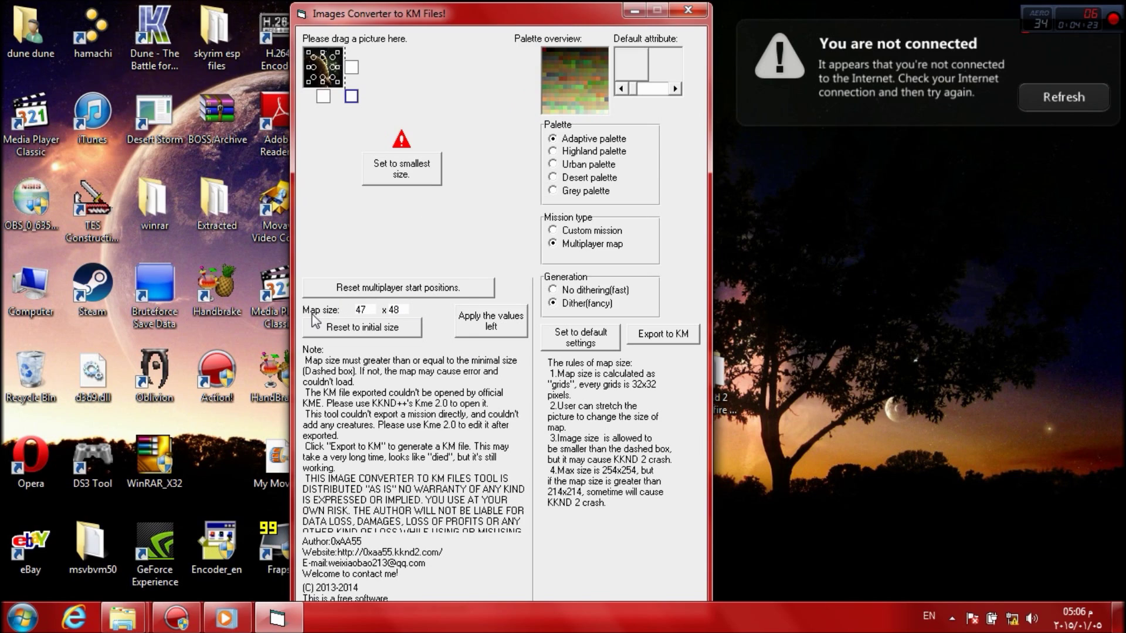
drag(358, 309, 378, 310)
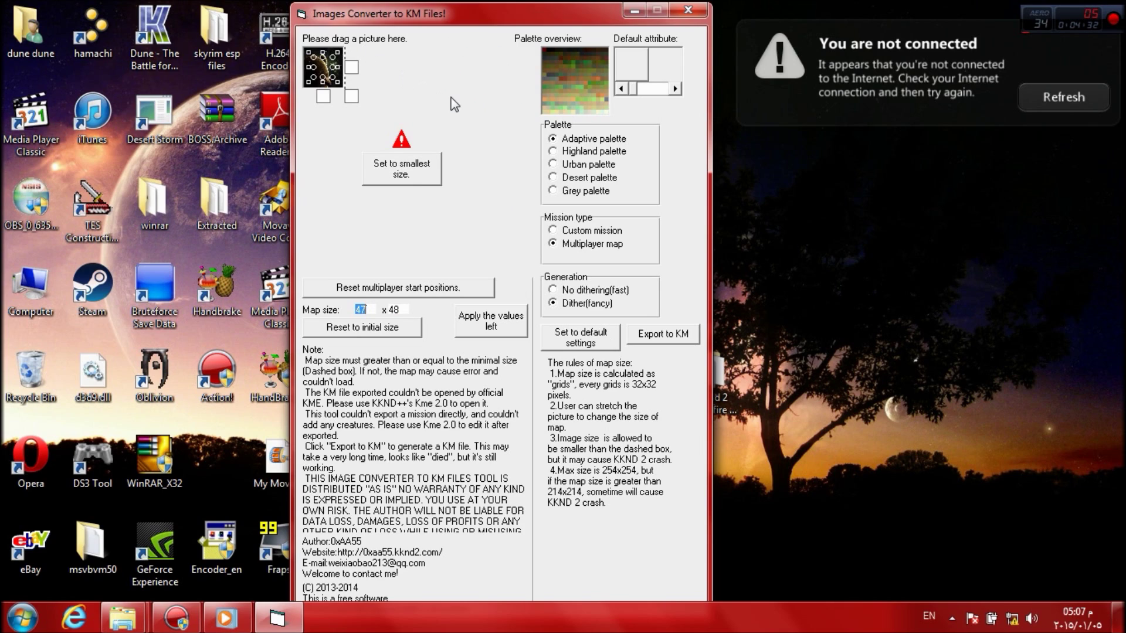
Step: Export the map as a KM file named xxx on the Desktop and close the converter
click(656, 342)
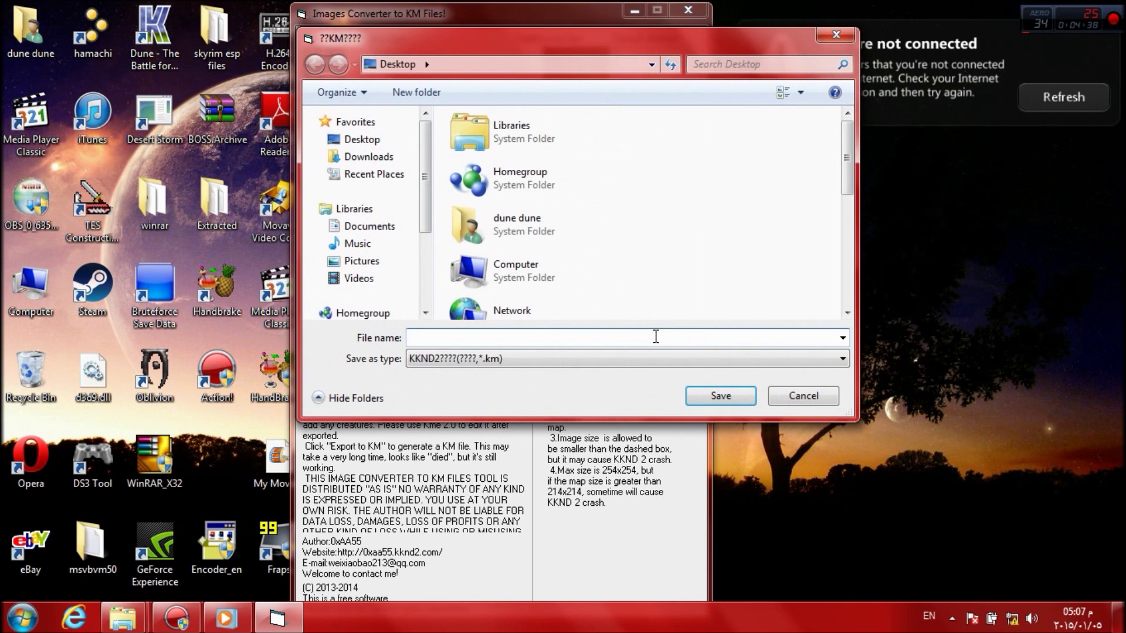
click(360, 141)
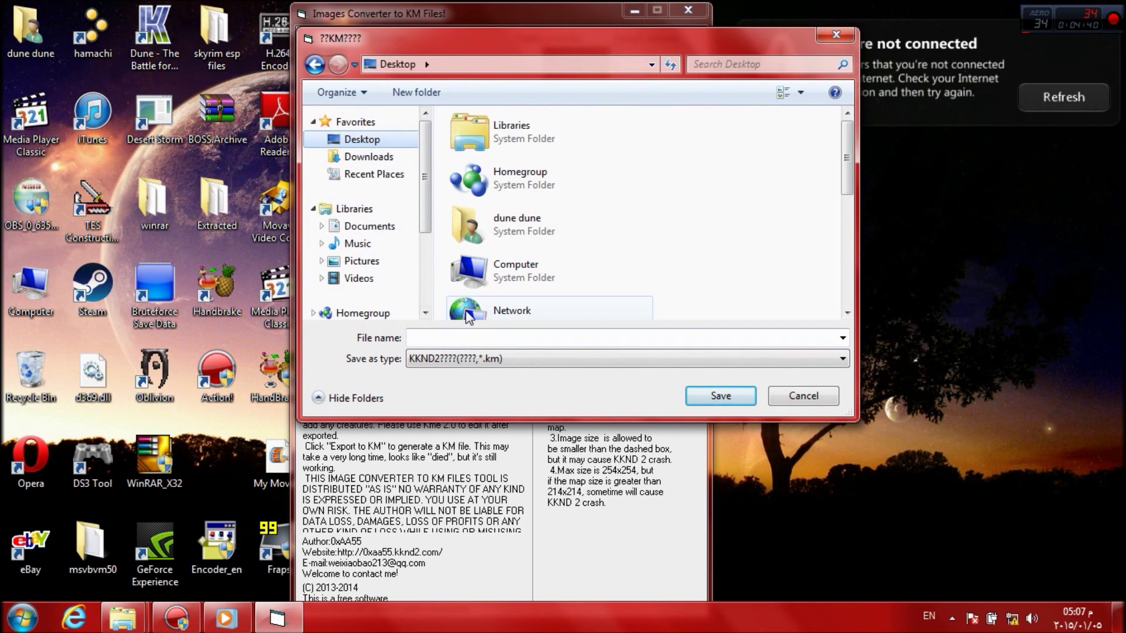
click(478, 338)
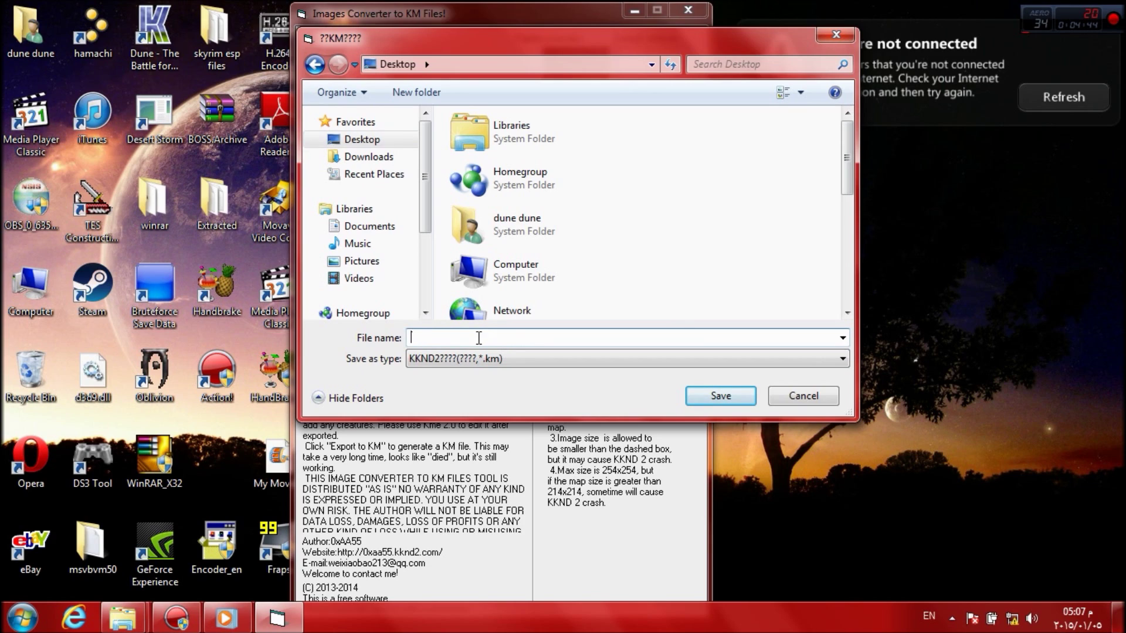
text(xxxx)
click(701, 399)
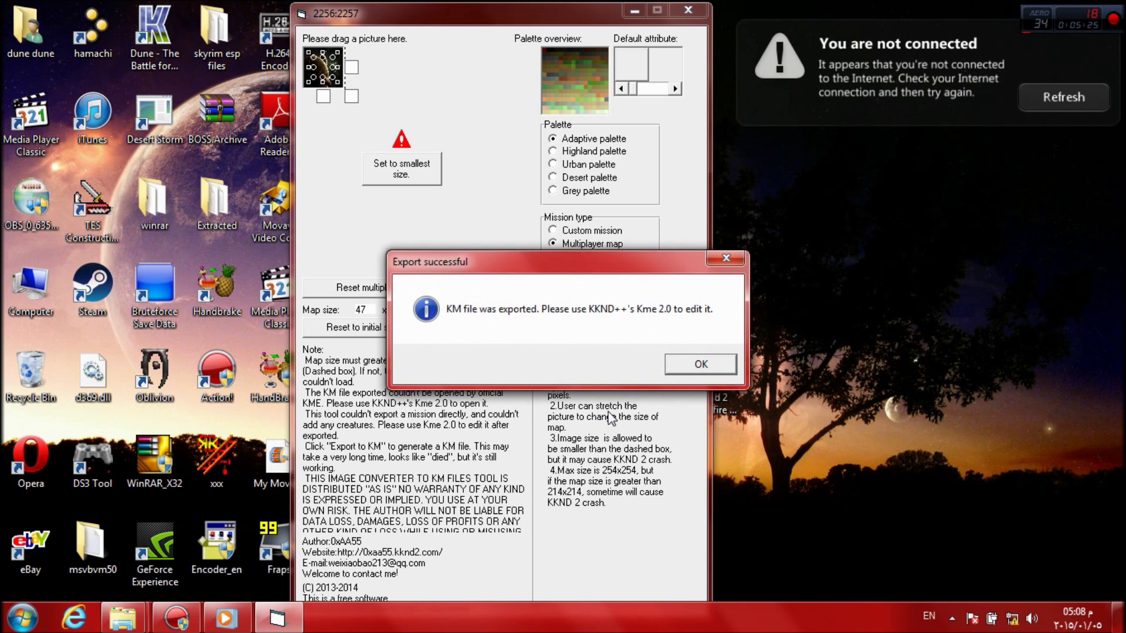
click(701, 366)
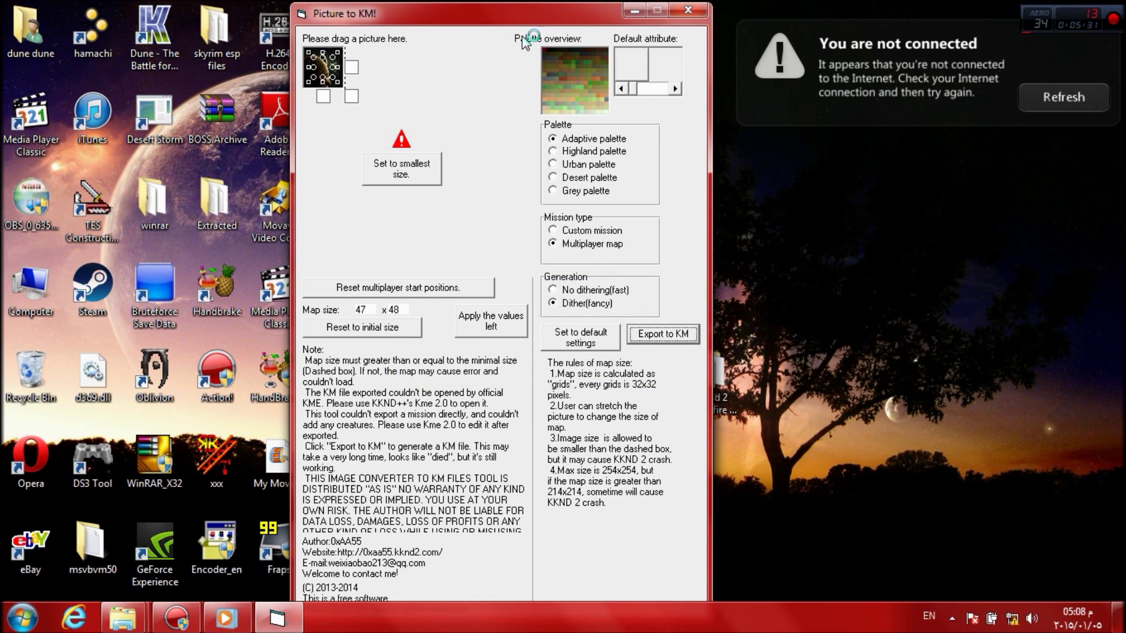
click(689, 13)
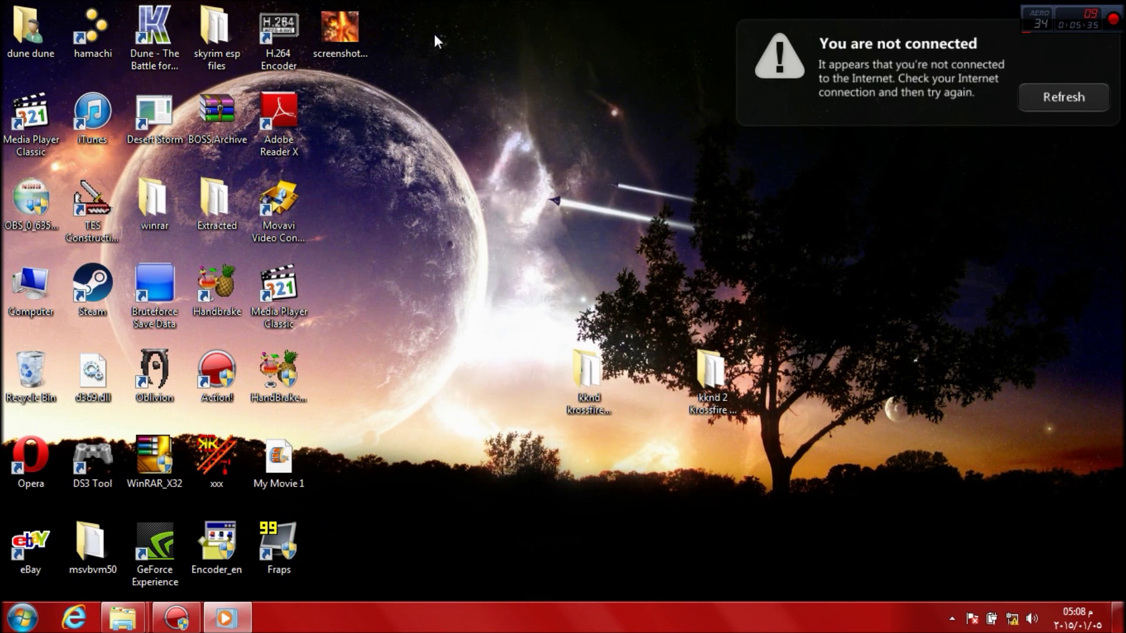
Step: Move the xxx map file below the screenshot file on the desktop and launch KPEditor from the editor folder
drag(202, 466, 358, 128)
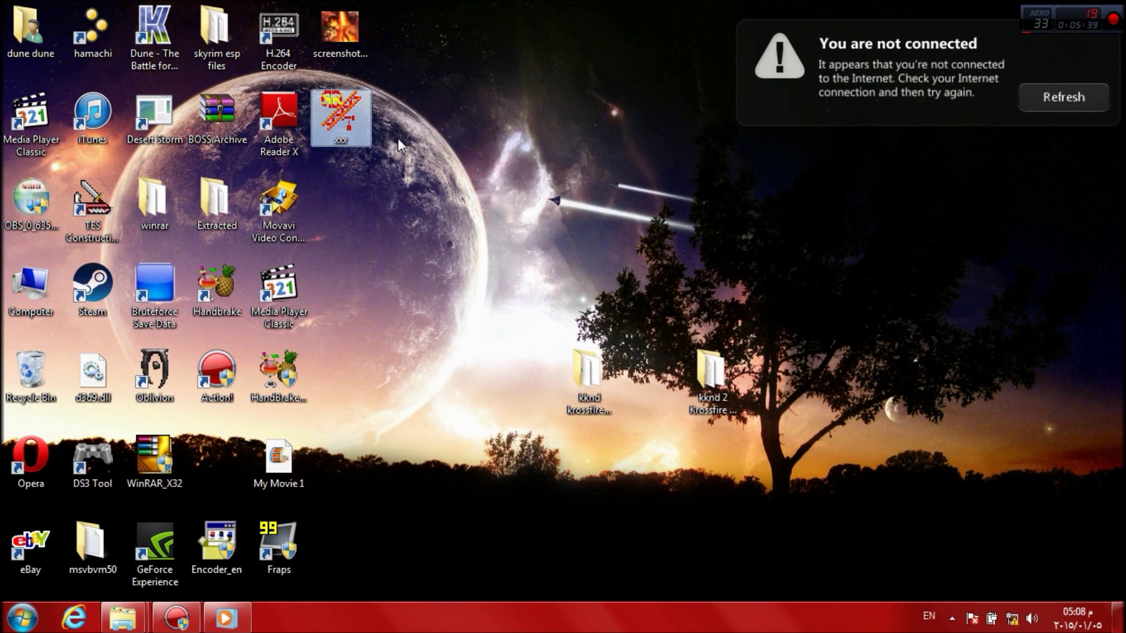
click(400, 140)
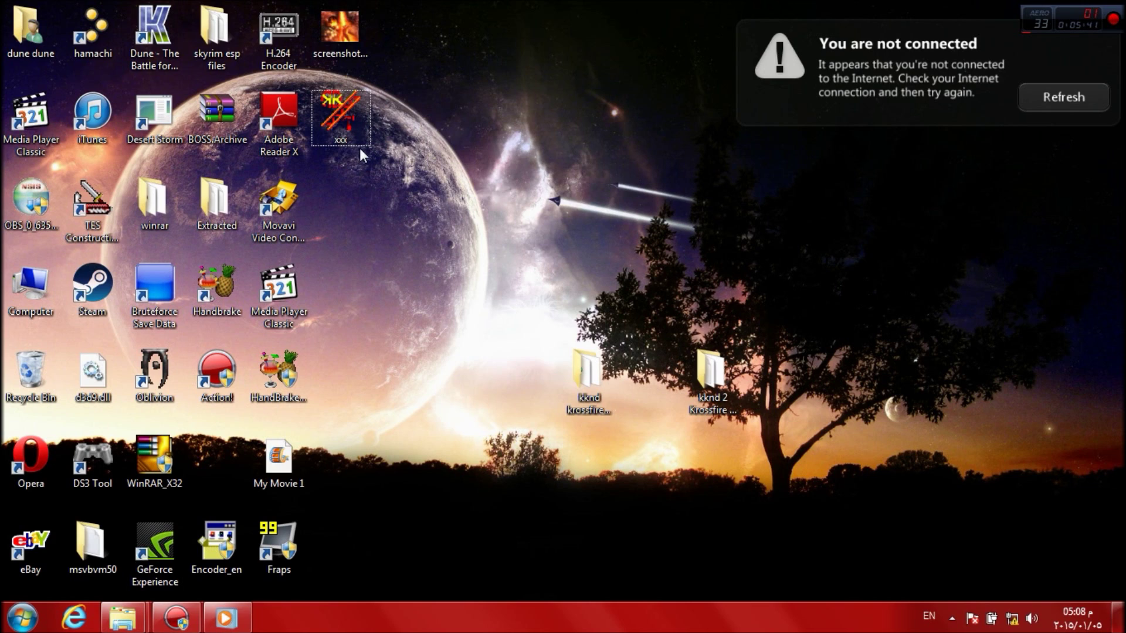
mouse_move(125, 624)
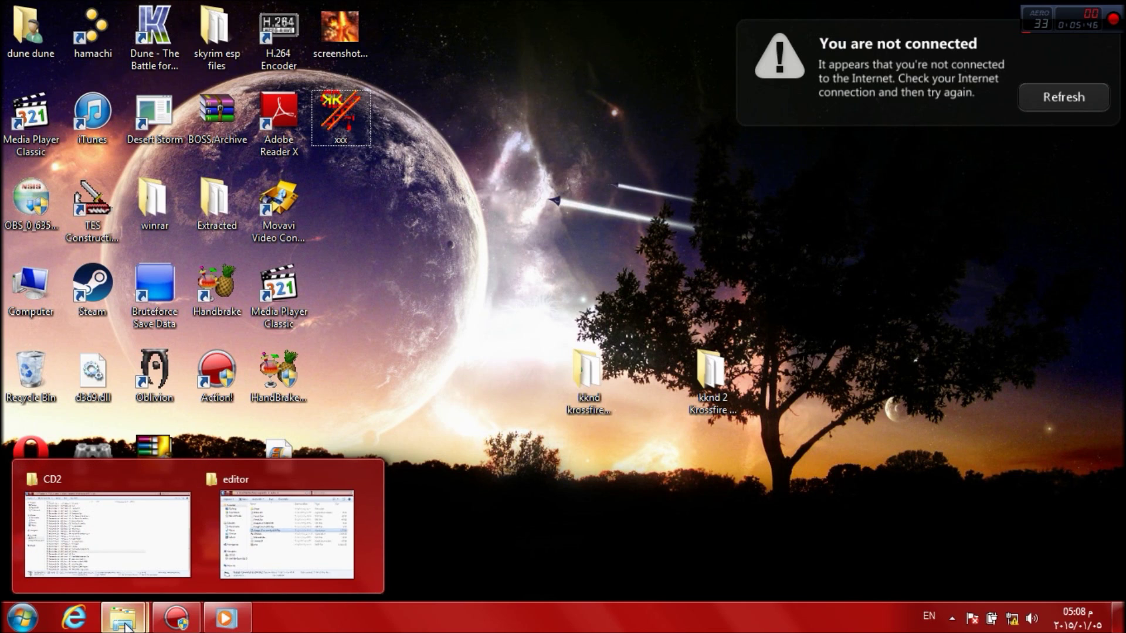
click(261, 521)
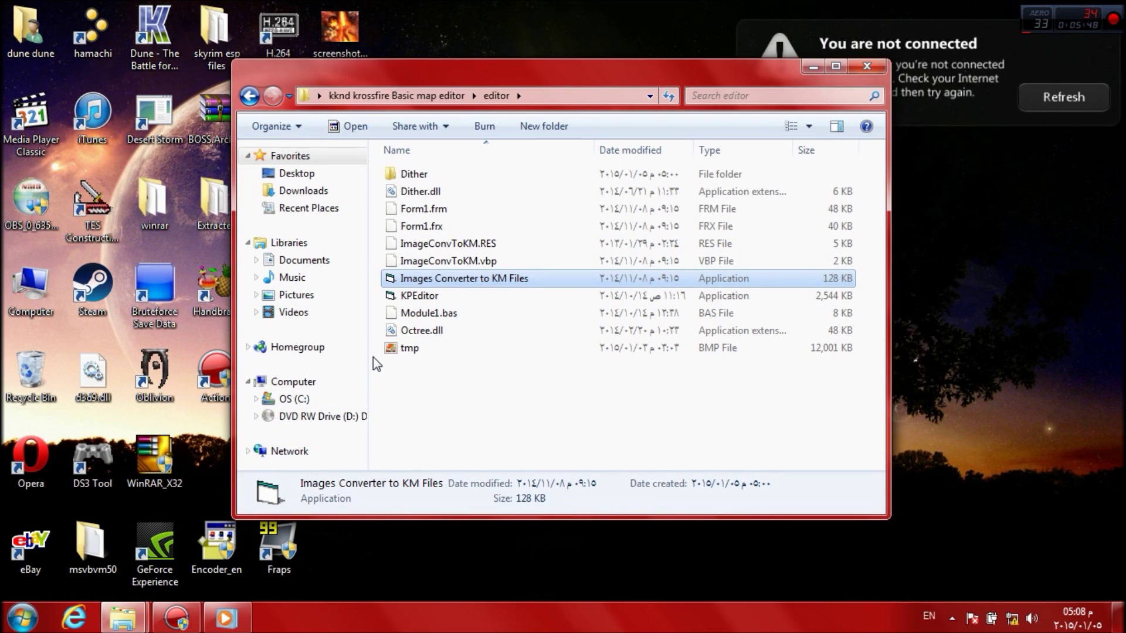
click(435, 414)
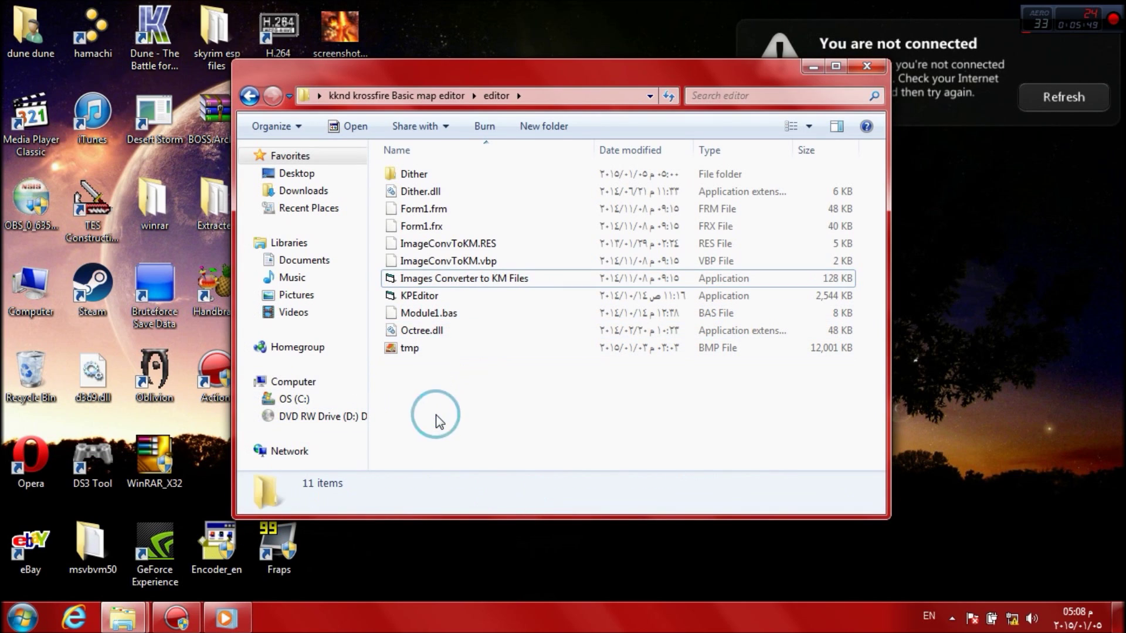
double_click(418, 297)
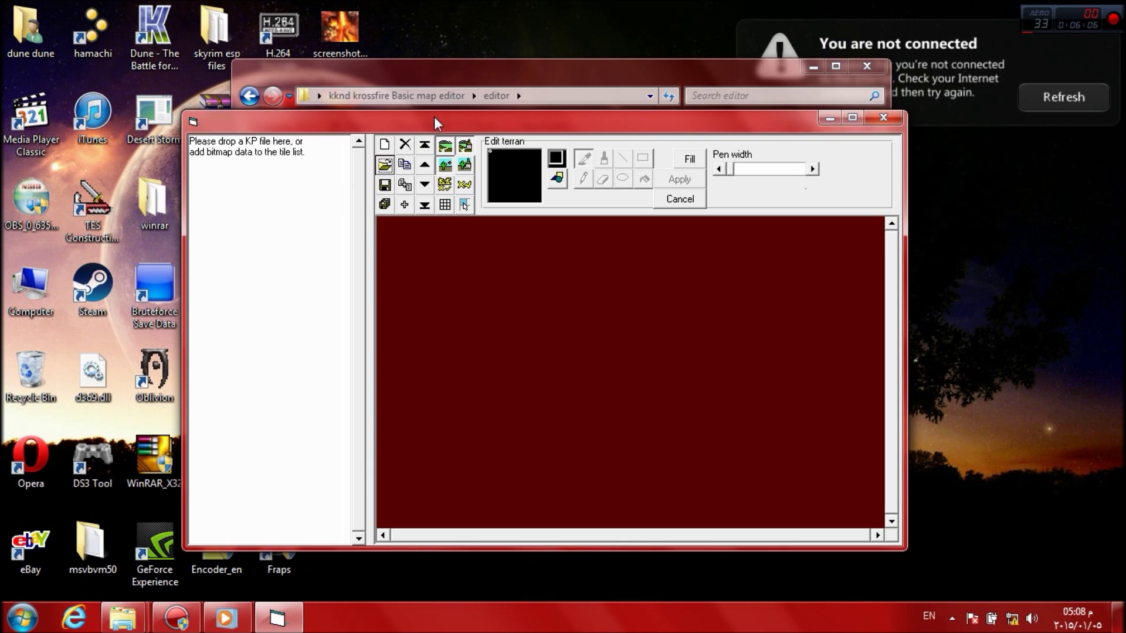
click(411, 100)
click(392, 95)
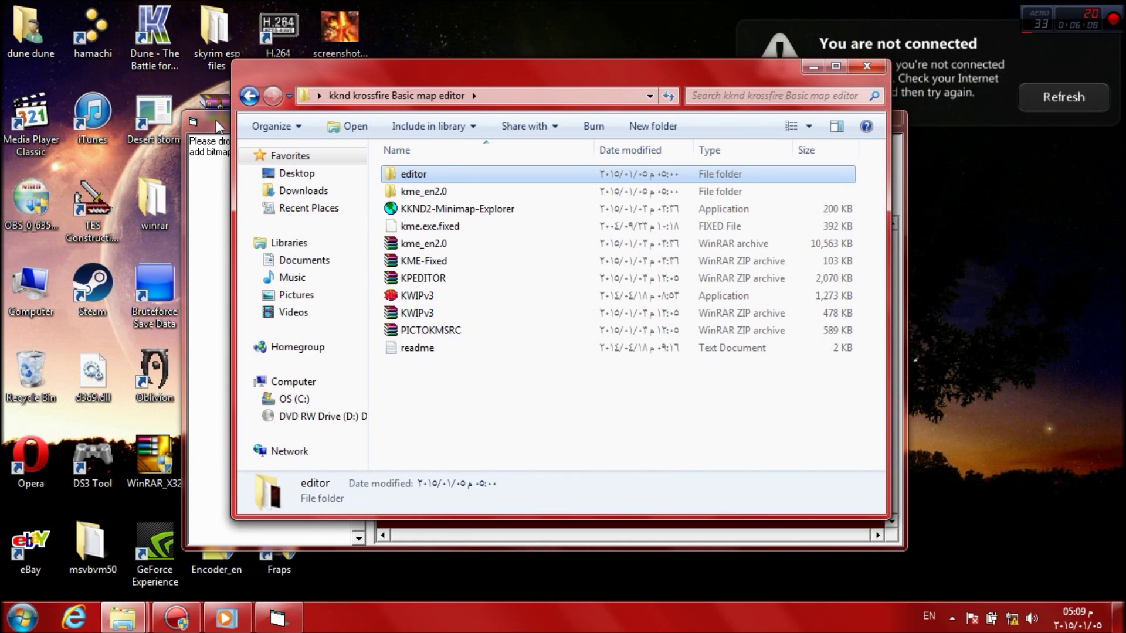
click(216, 119)
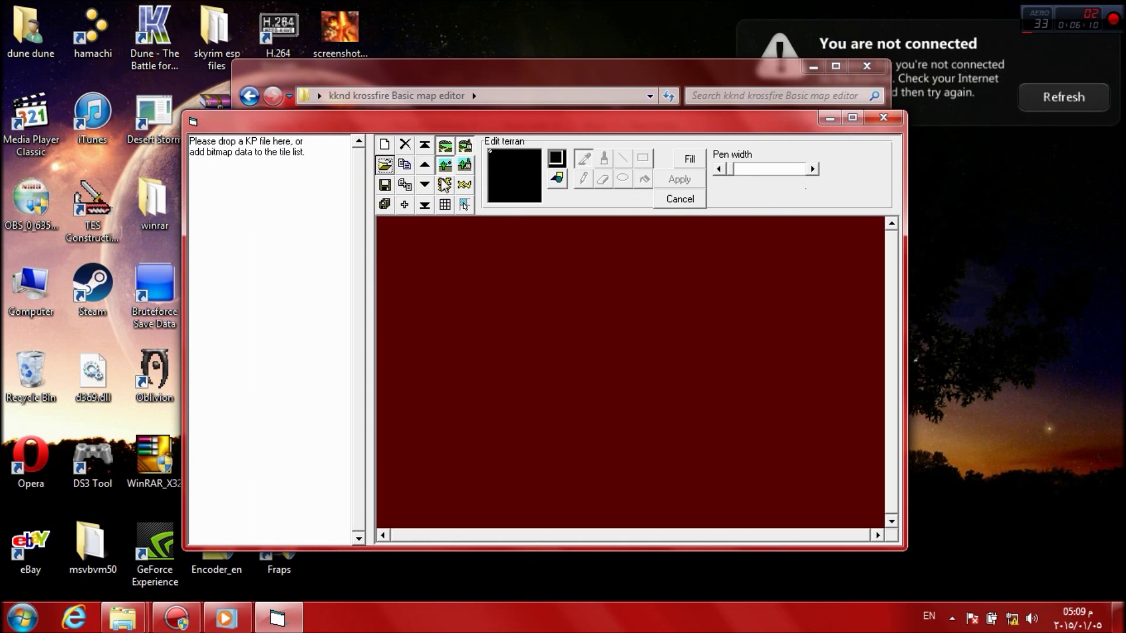
Step: Open the tile file Highland.kp from the Lib folder of kknd 2 Krossfire KME China ver on the Desktop
click(385, 167)
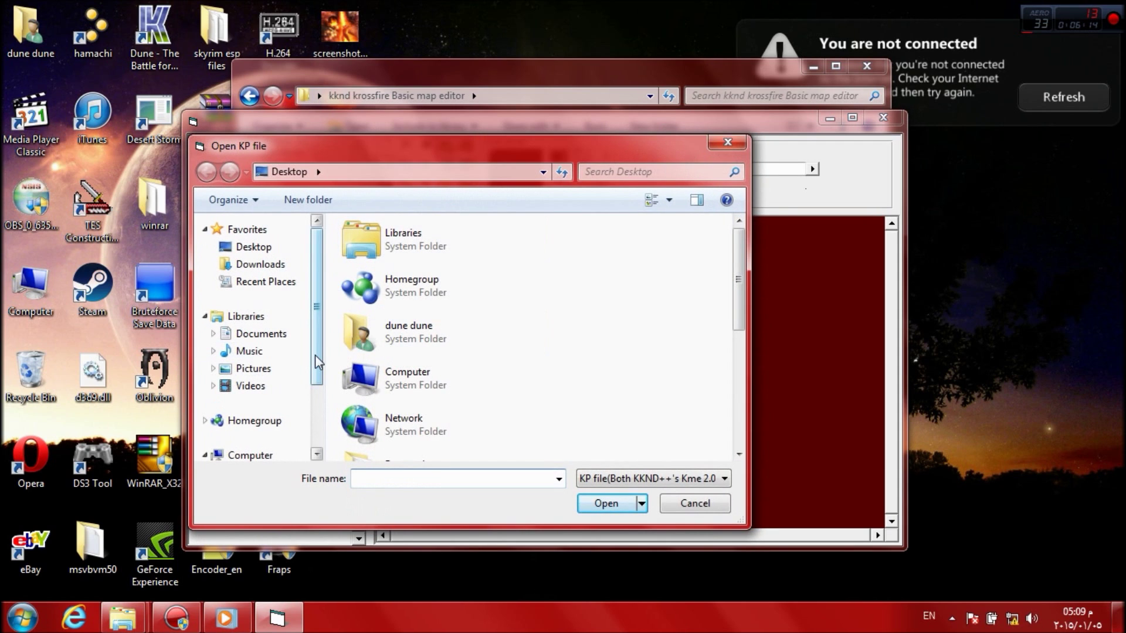
click(259, 248)
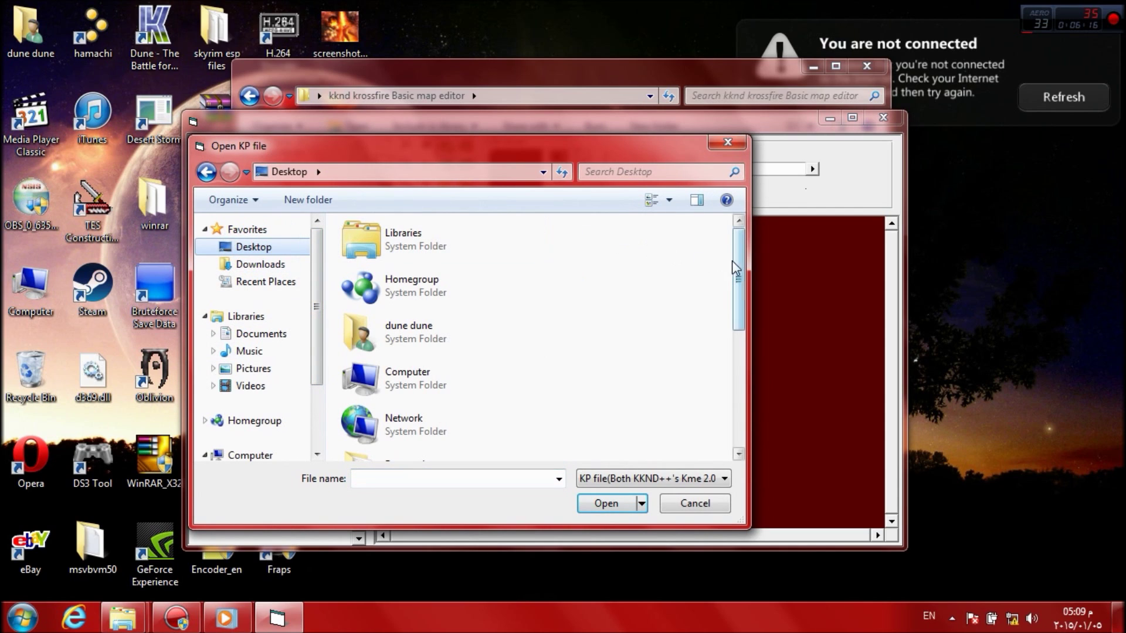
drag(736, 269, 727, 359)
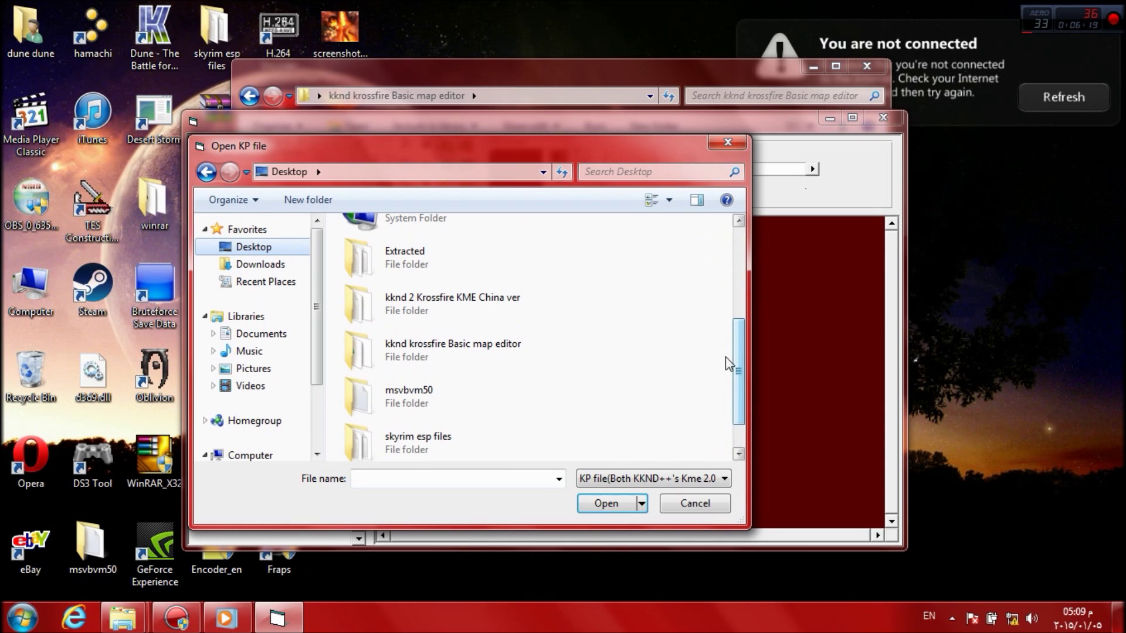
double_click(442, 300)
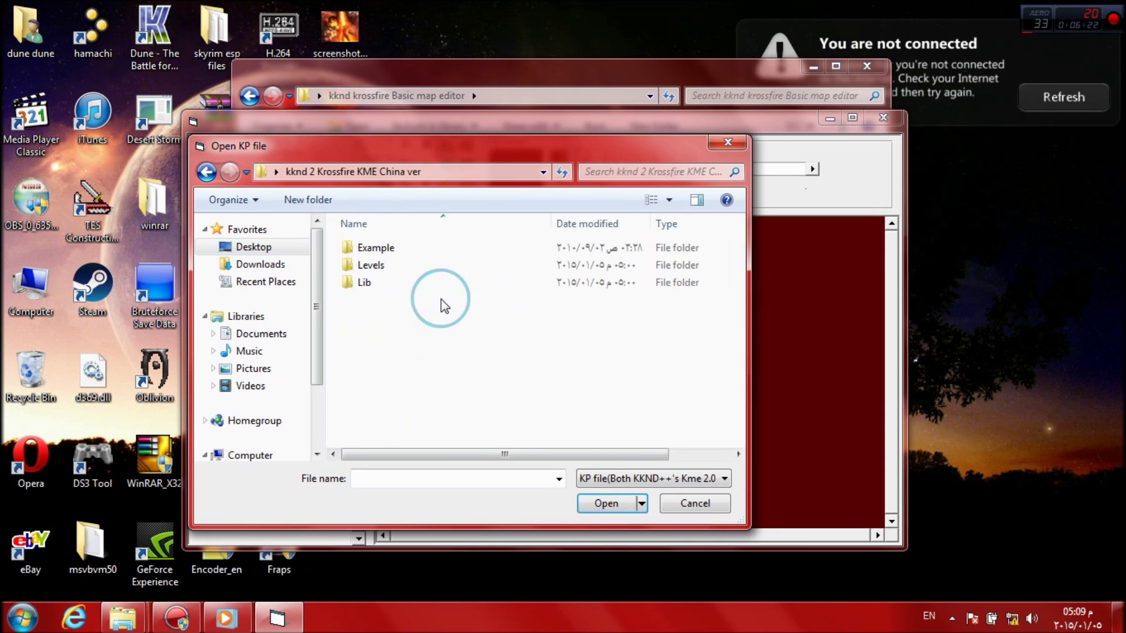
double_click(364, 283)
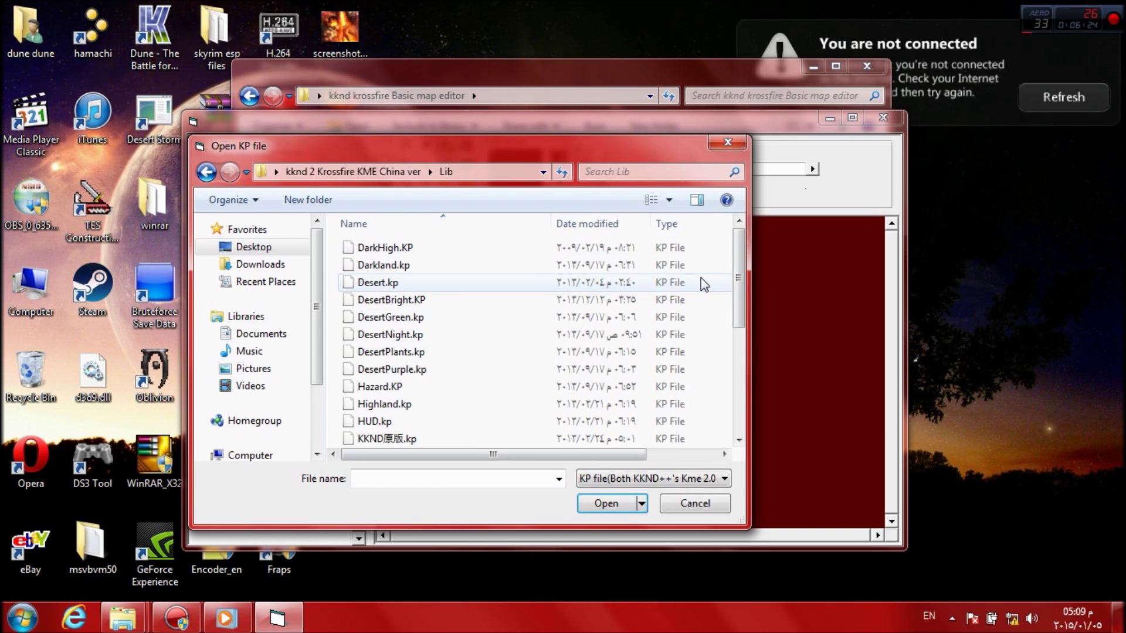
scroll(704, 415, down, 5)
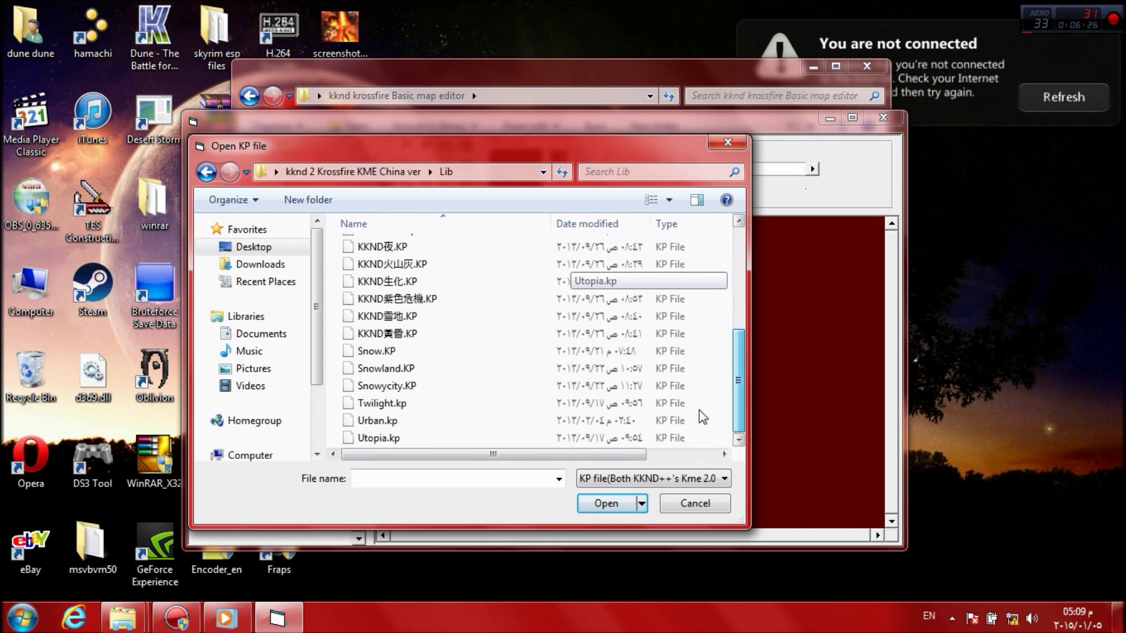
scroll(704, 394, up, 3)
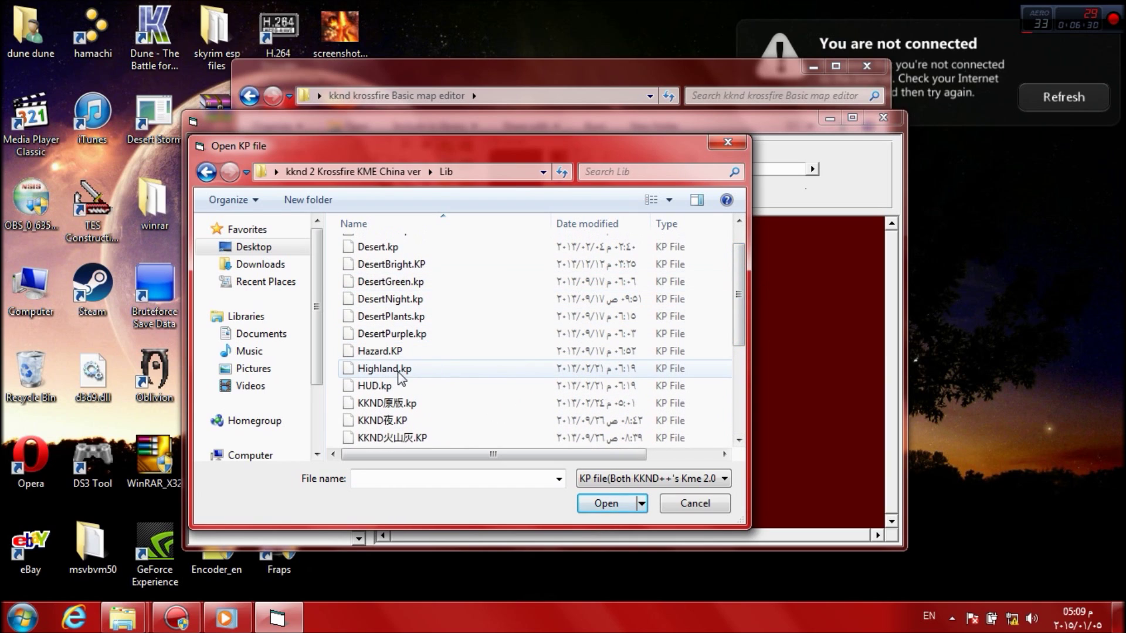
click(392, 369)
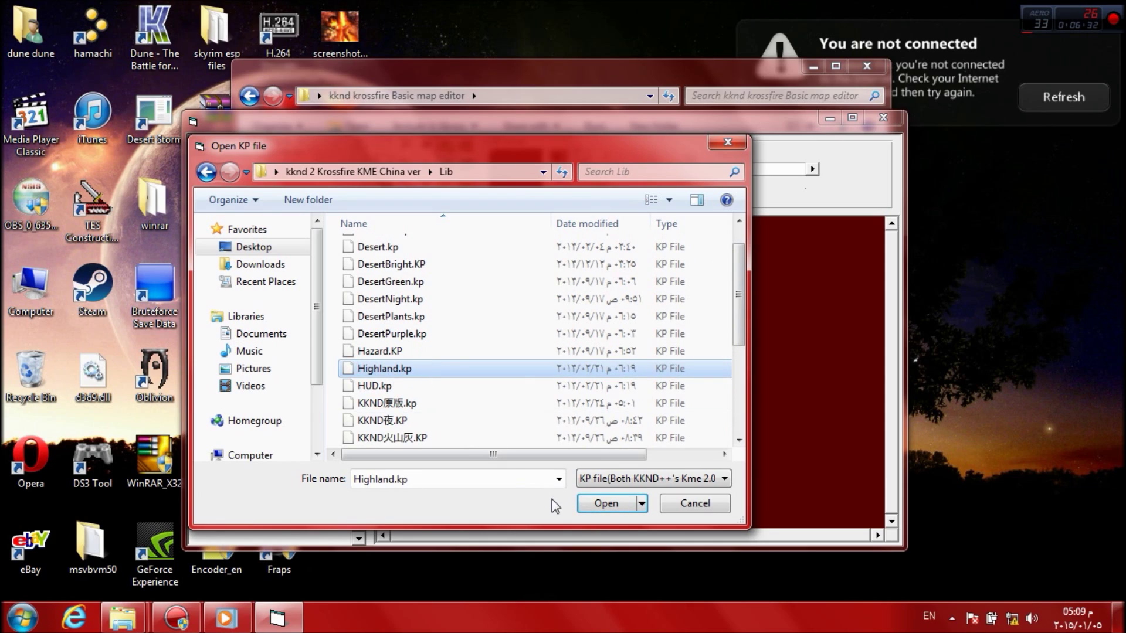
click(605, 503)
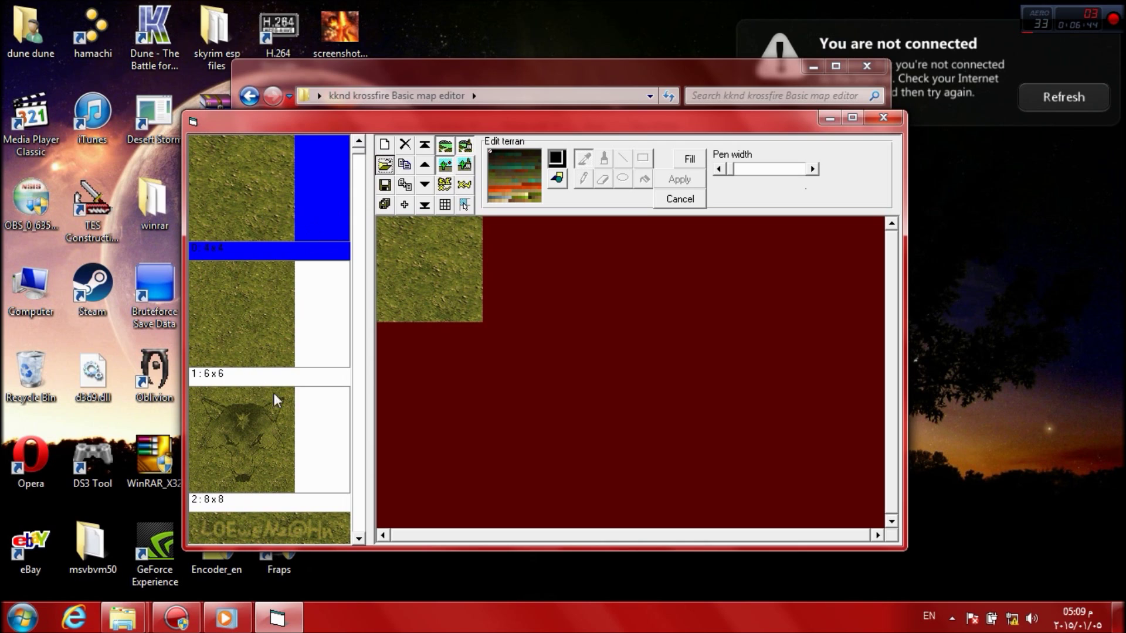
Step: Preview the 8 x 8 wolf-head tile and the 6 x 6 grass tile from the tile list
click(318, 398)
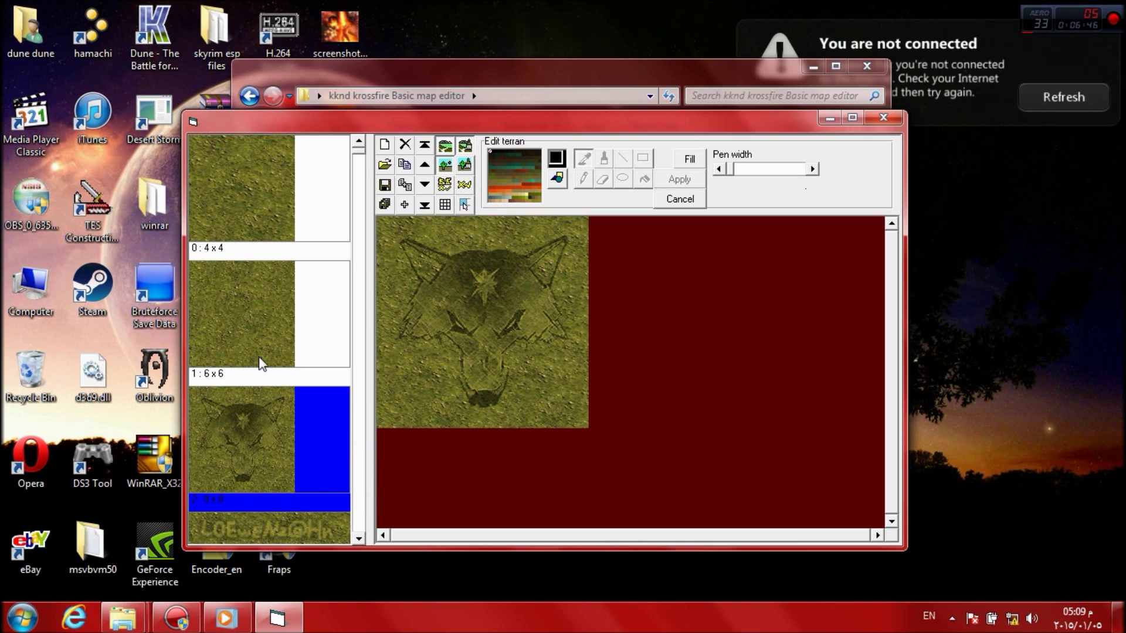
click(312, 343)
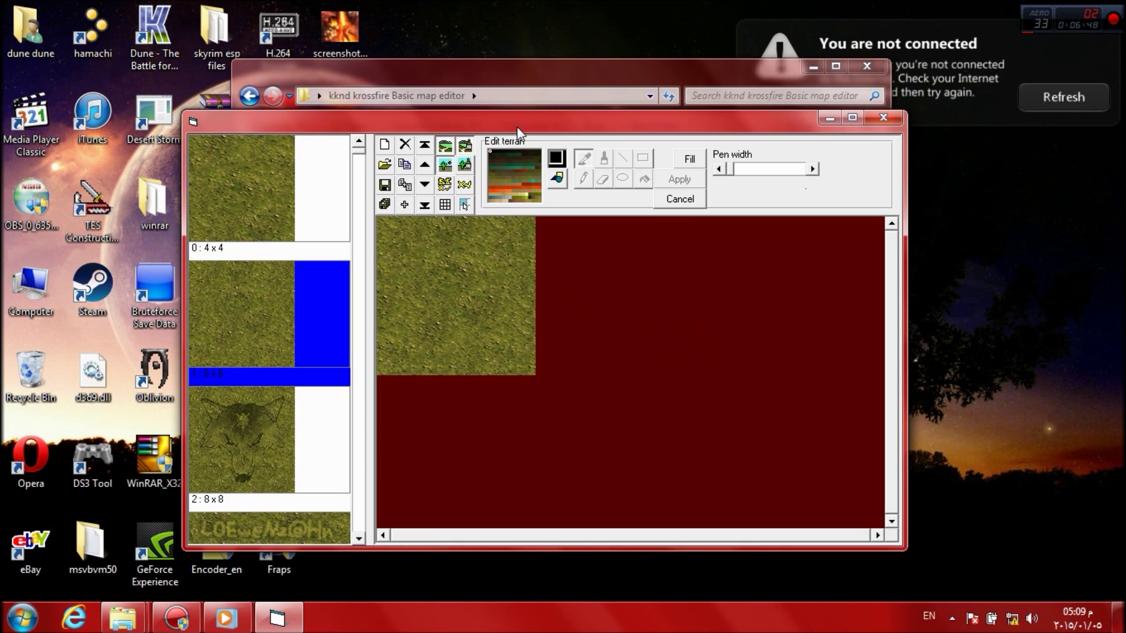
drag(517, 127, 522, 79)
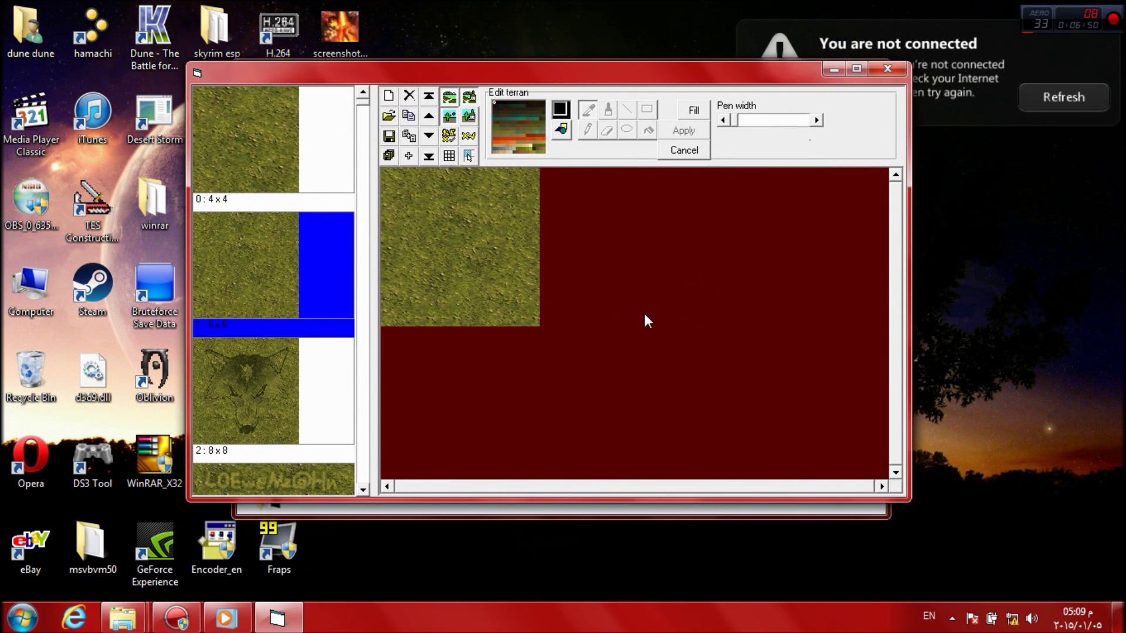
click(891, 228)
Step: Save the tile set to the Desktop as xxx in KKND++'s Kme 2.0 KP format and close the tile editor
click(388, 156)
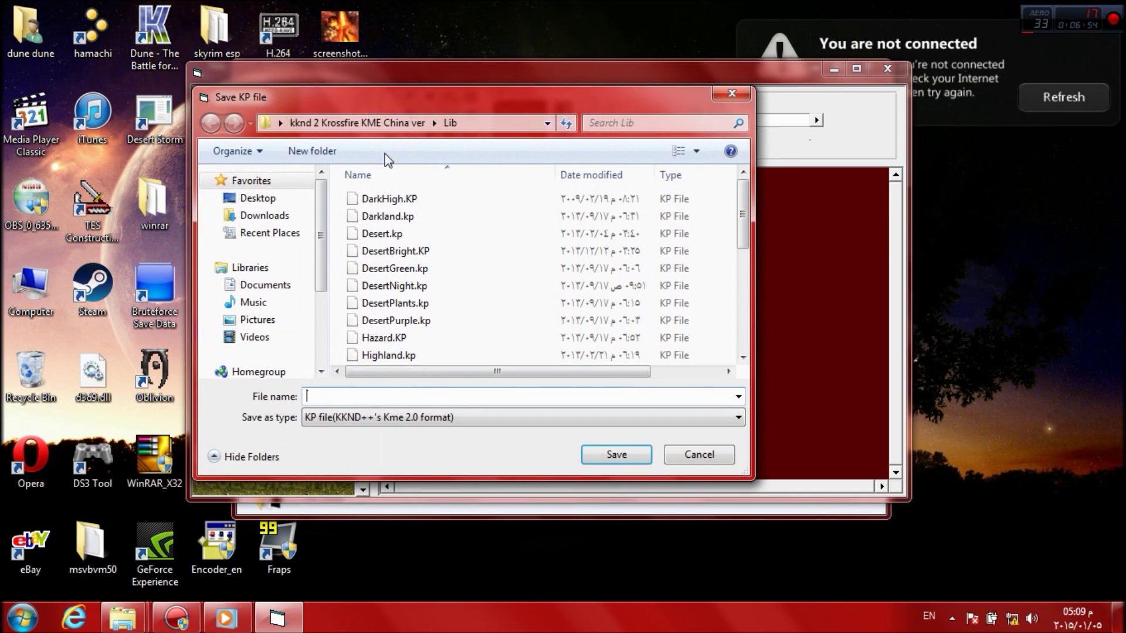
click(274, 202)
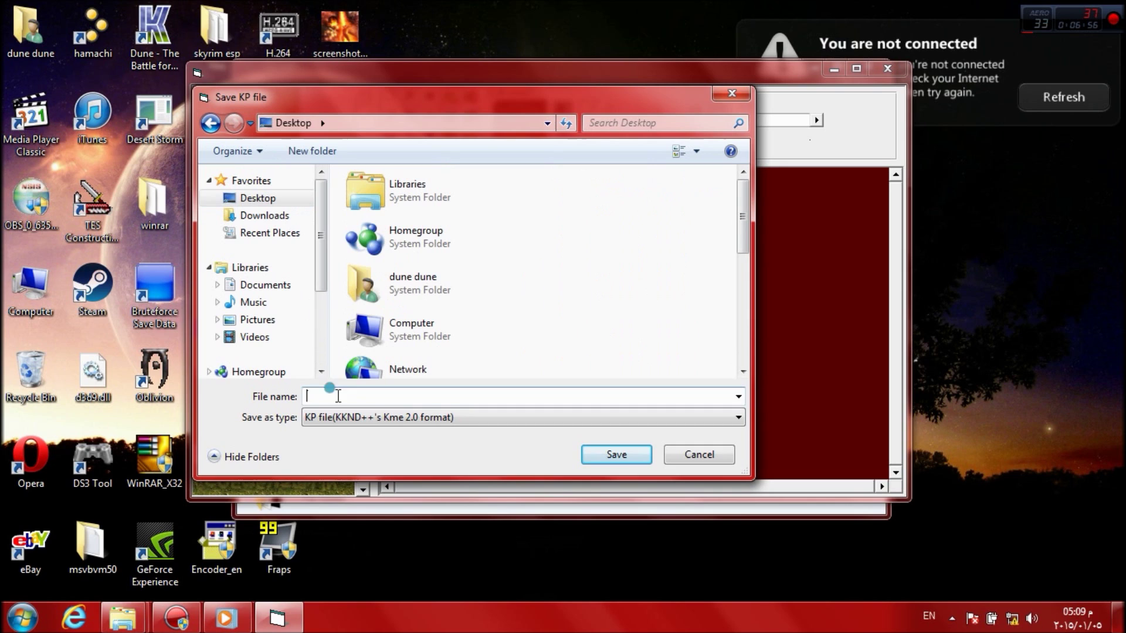
text(xxx)
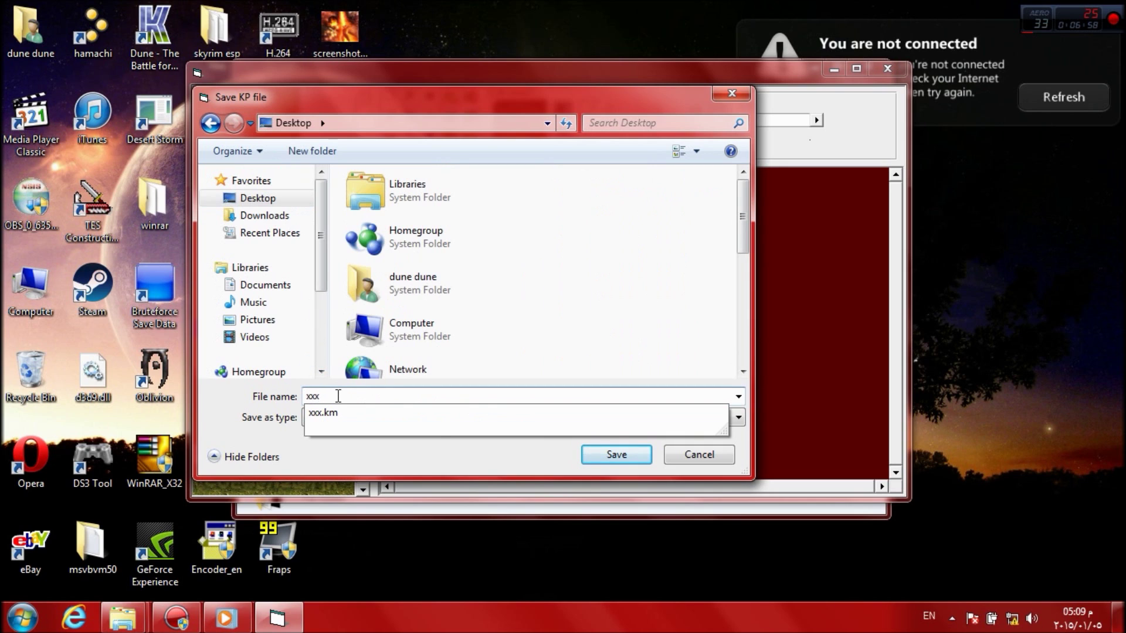
click(631, 453)
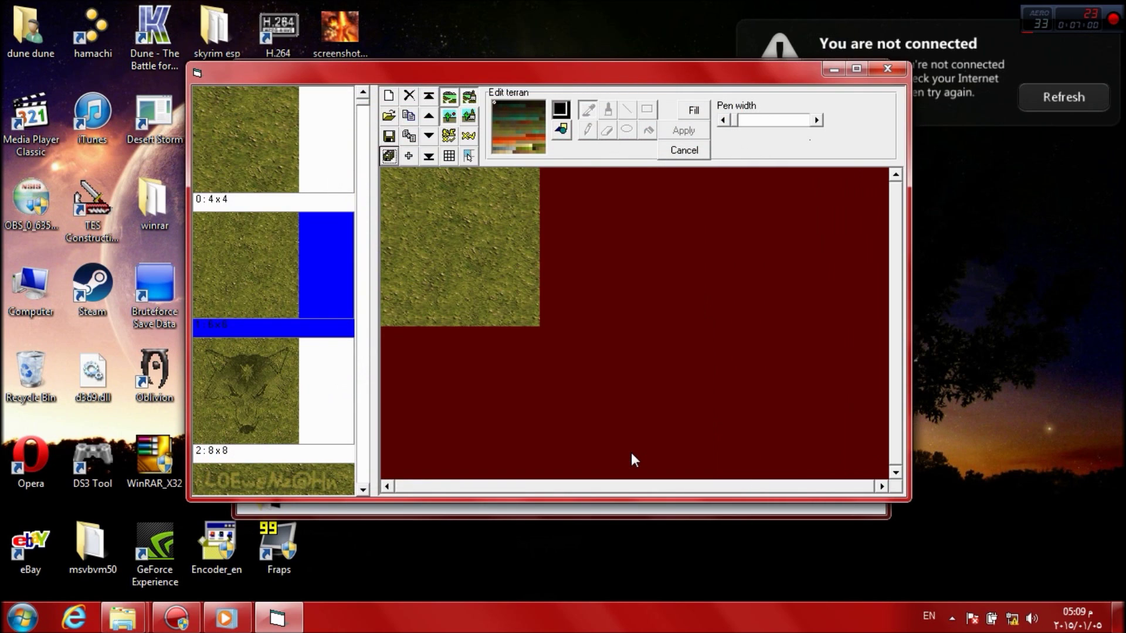
click(884, 68)
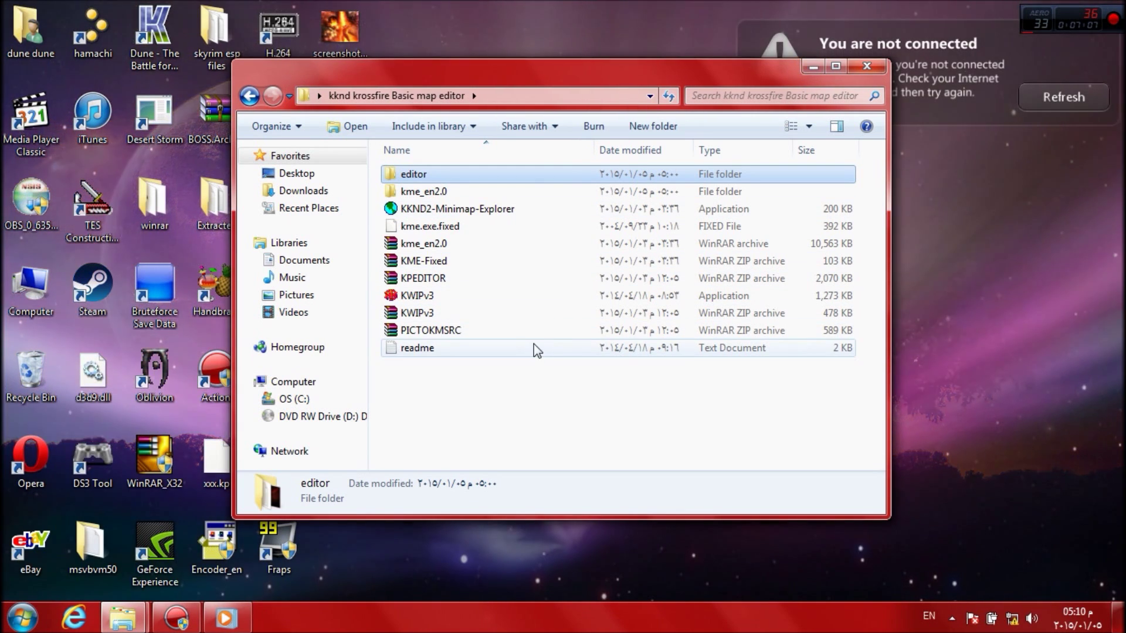
Step: Close the kknd krossfire Basic map editor folder and place xxx.kp below the xxx map file on the desktop
drag(515, 403, 510, 378)
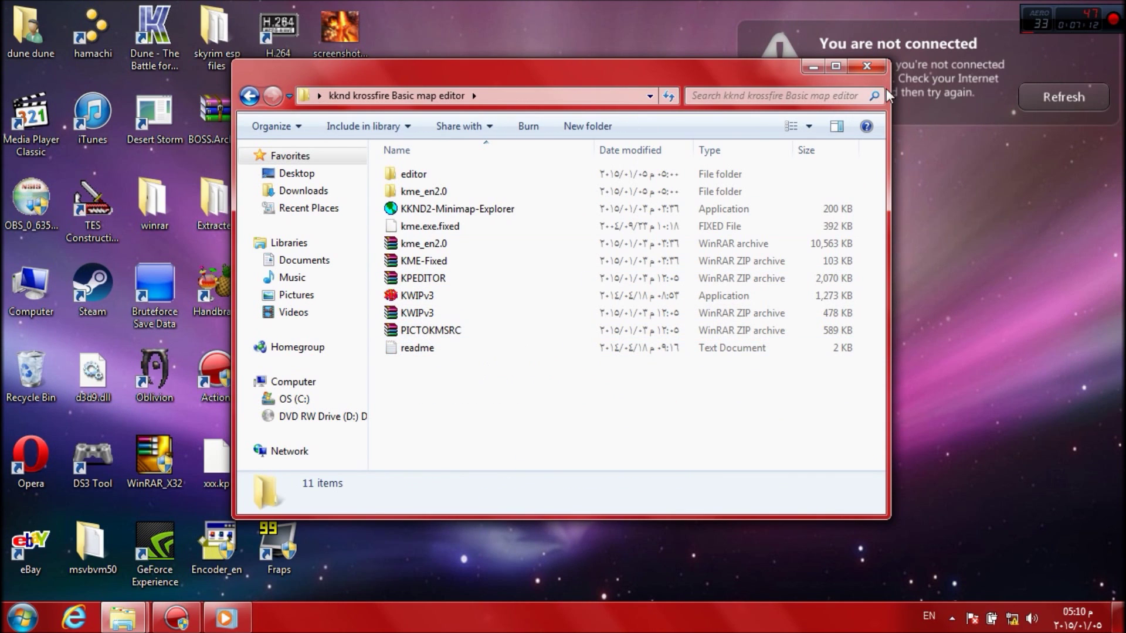
click(865, 64)
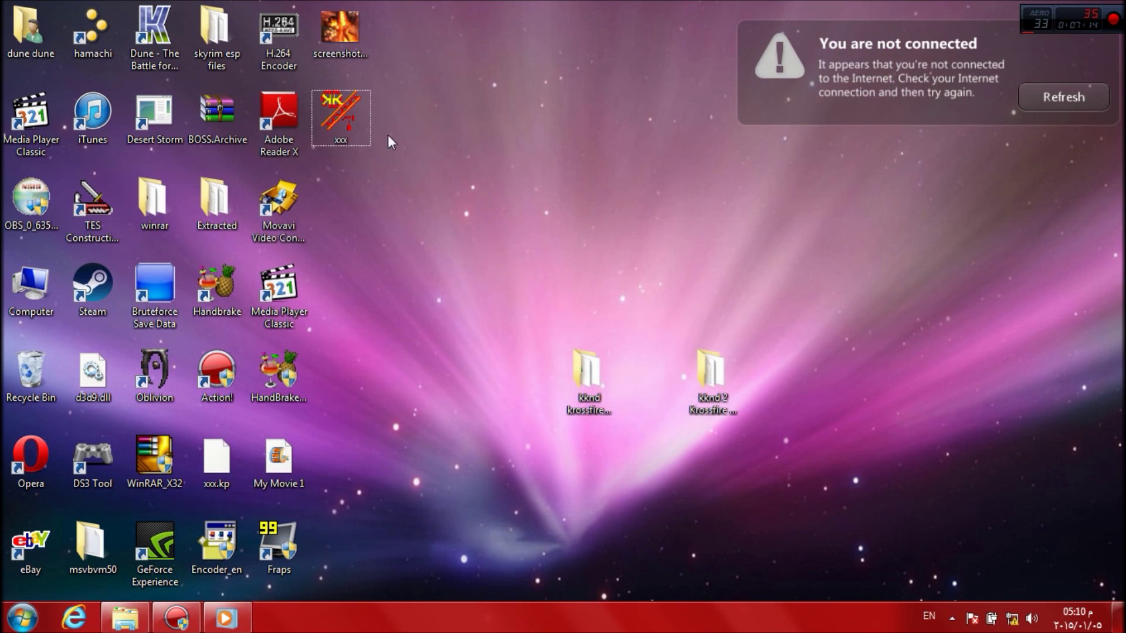
drag(216, 460, 392, 112)
click(425, 200)
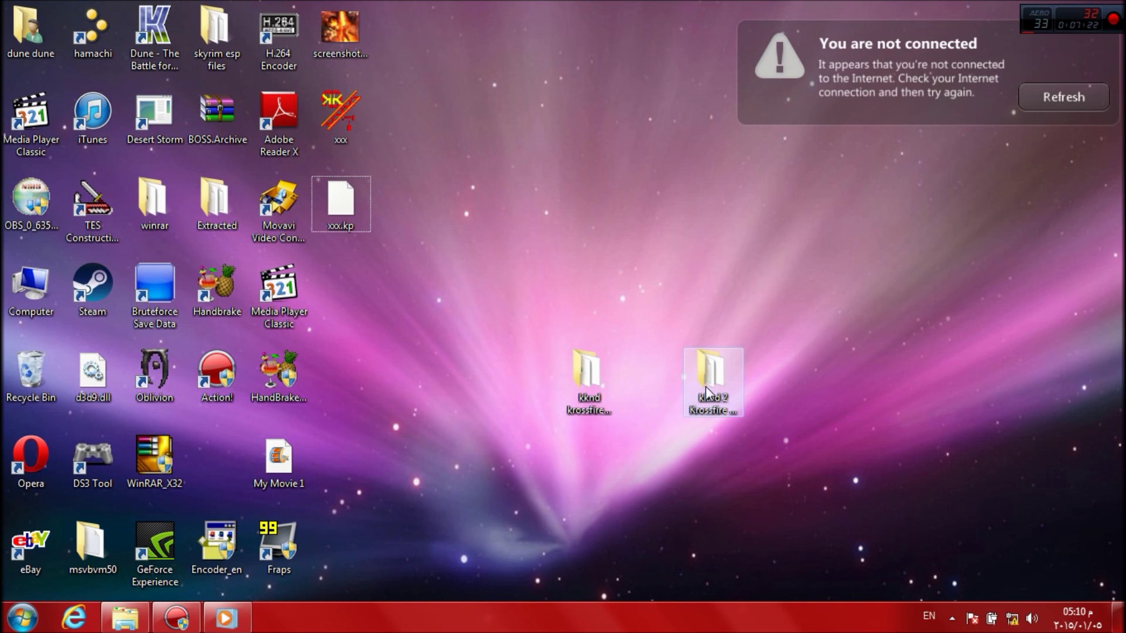
Step: Launch the kme_cn map editor from the kknd 2 Krossfire KME China ver folder
mouse_move(707, 393)
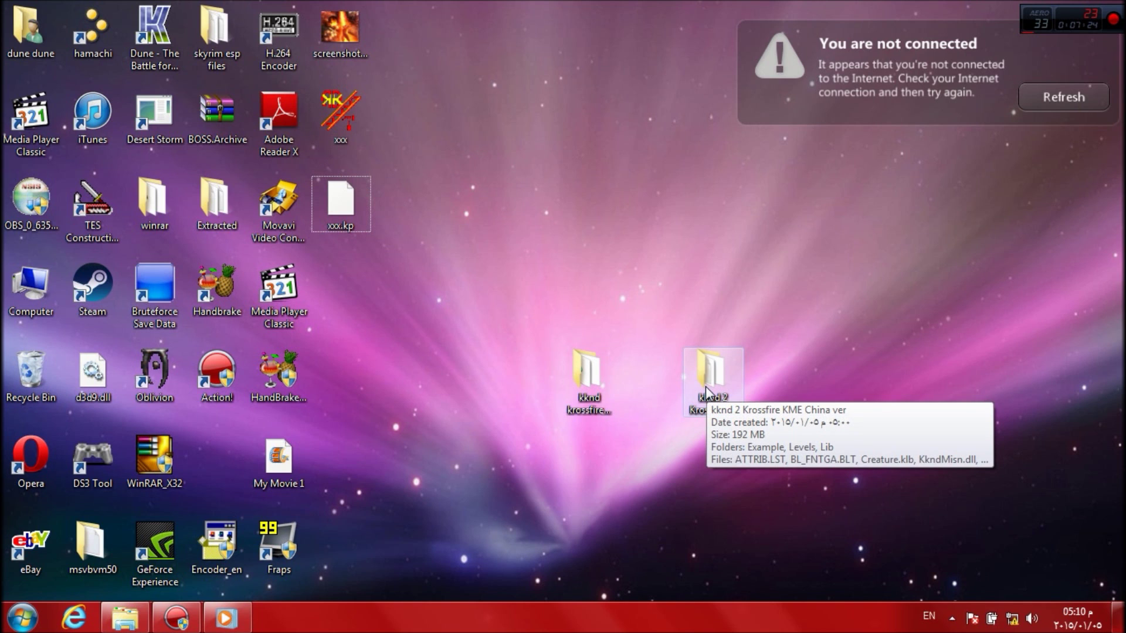
double_click(707, 393)
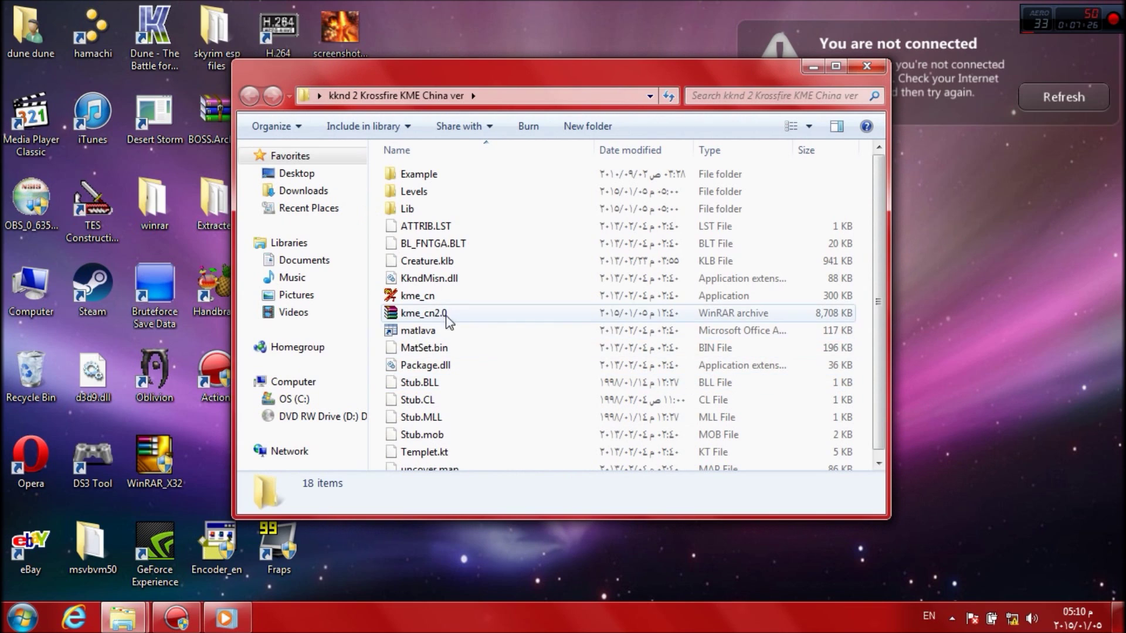
click(413, 297)
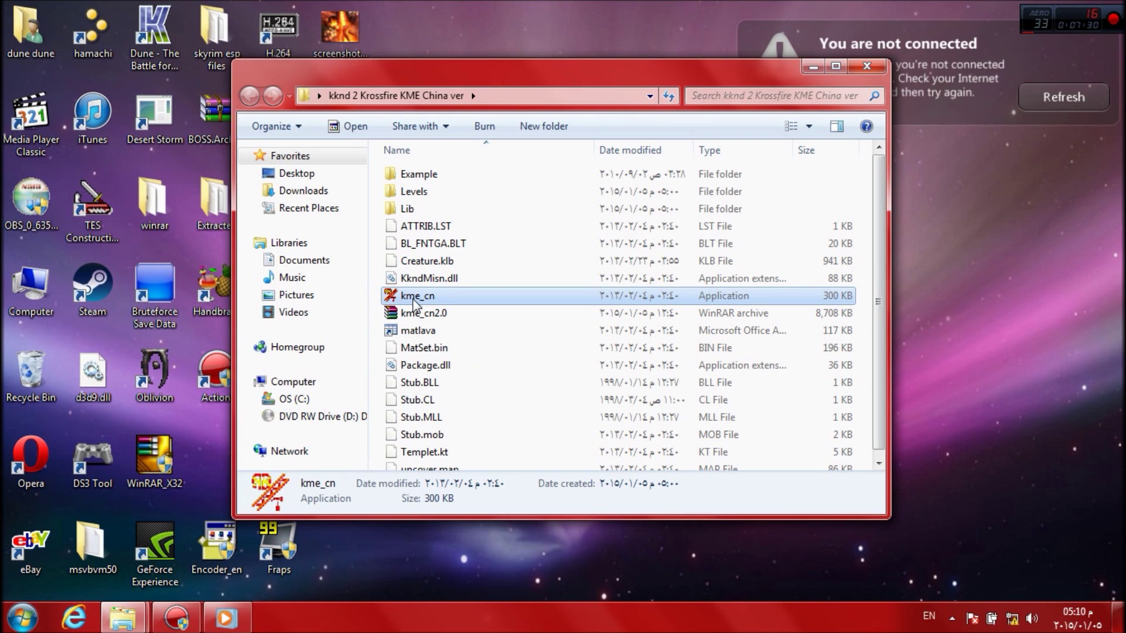
double_click(412, 298)
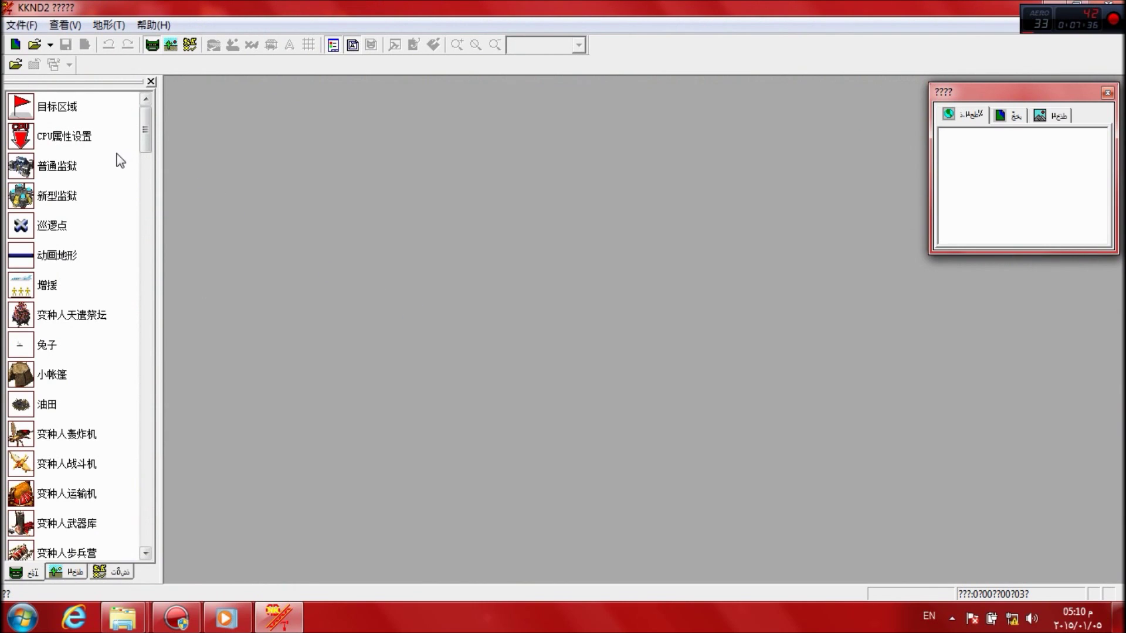
click(145, 134)
drag(145, 134, 121, 104)
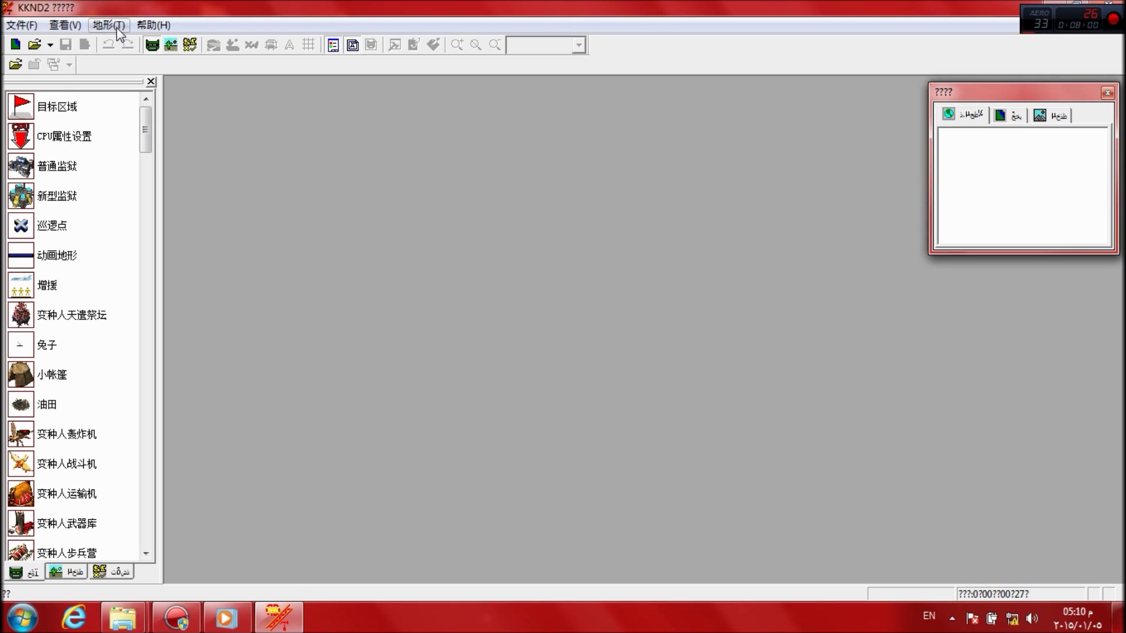
click(31, 26)
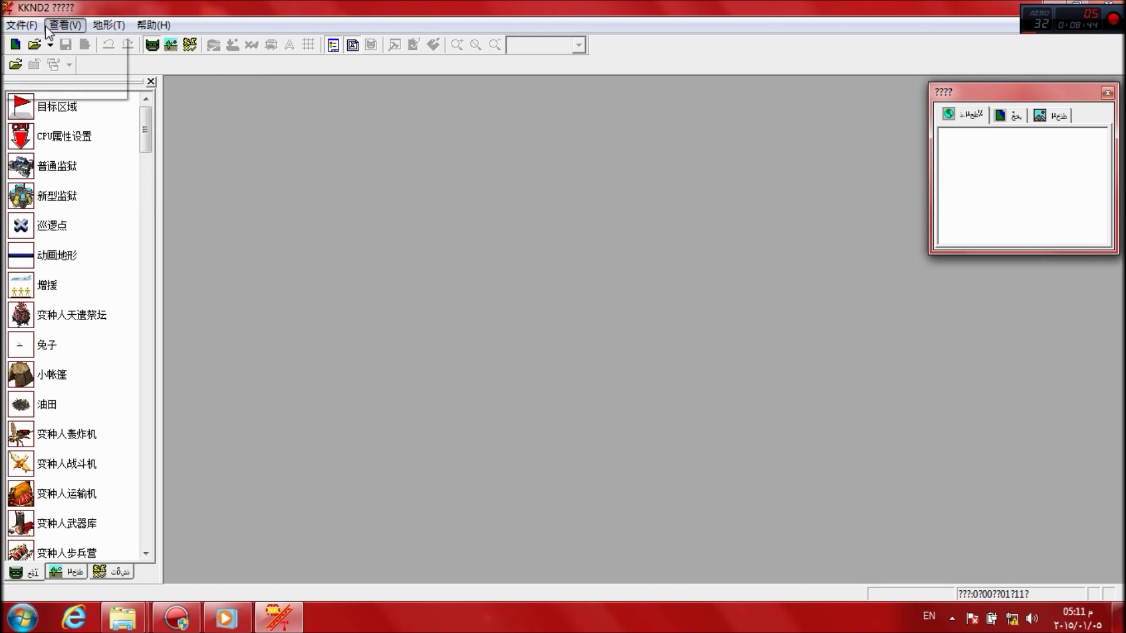
click(65, 24)
click(20, 25)
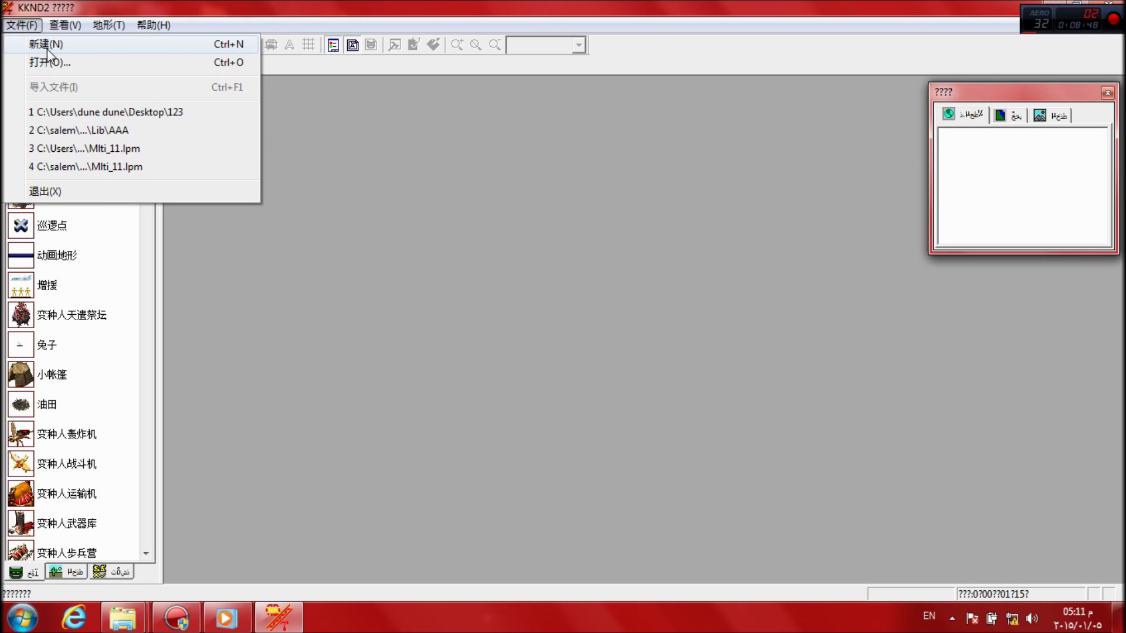
click(75, 46)
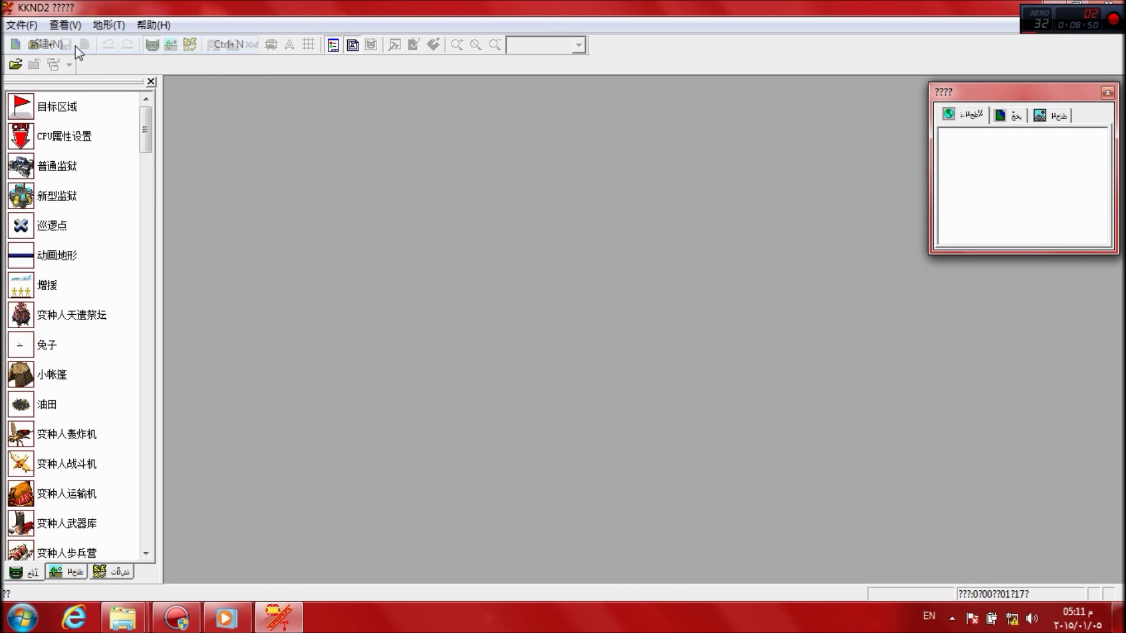
click(664, 186)
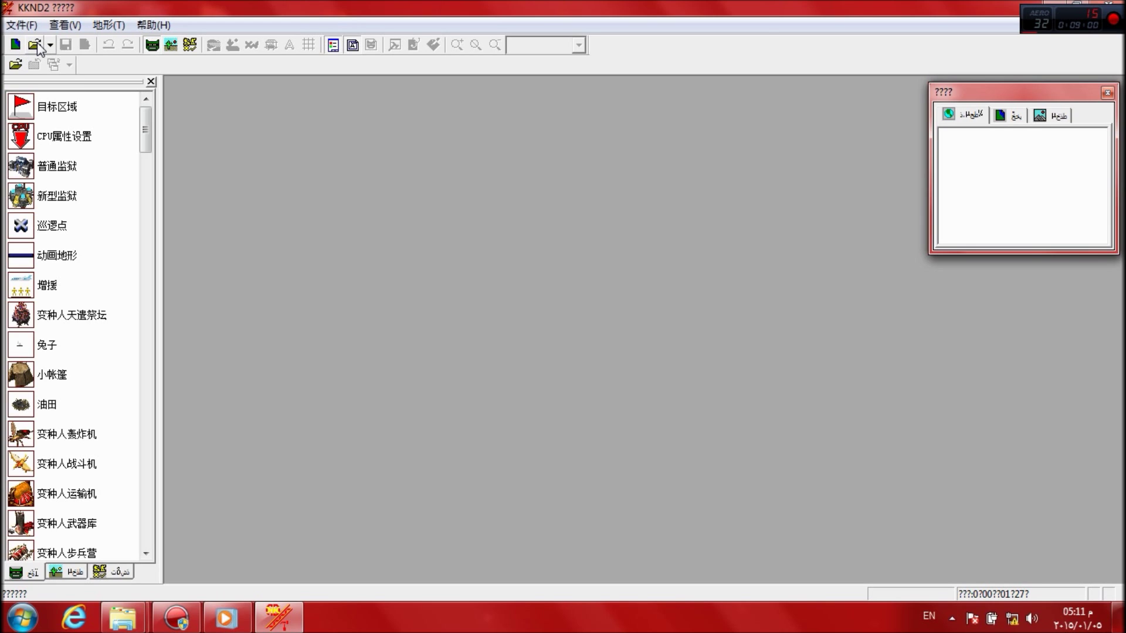
Step: Open the xxx map file from the Desktop in the map editor
click(37, 47)
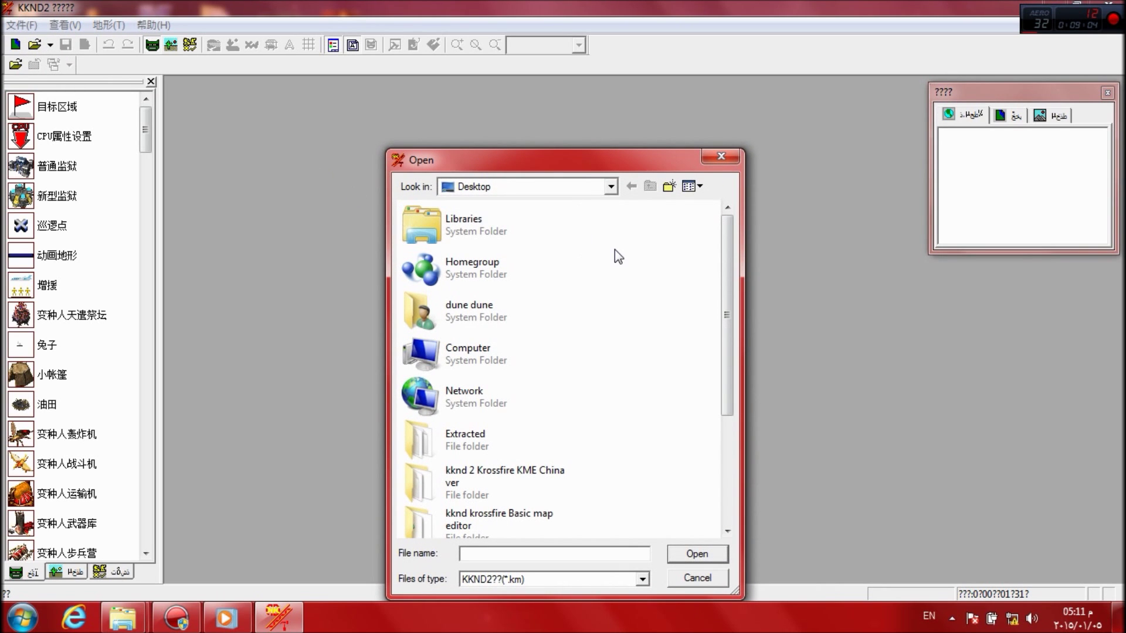
drag(731, 276, 547, 495)
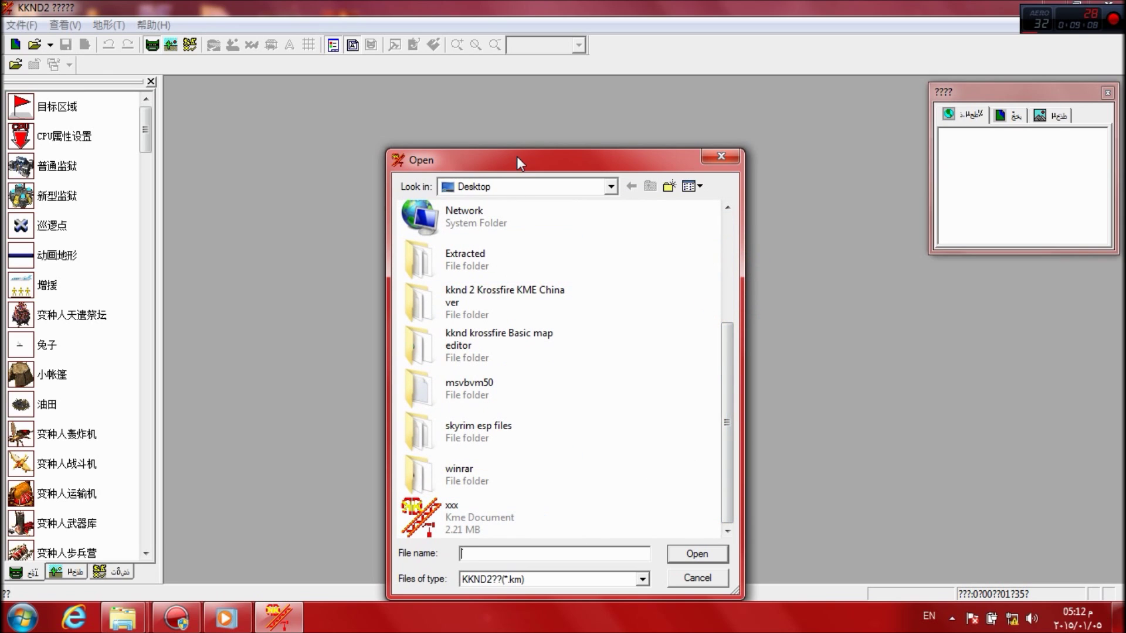
drag(516, 156, 510, 80)
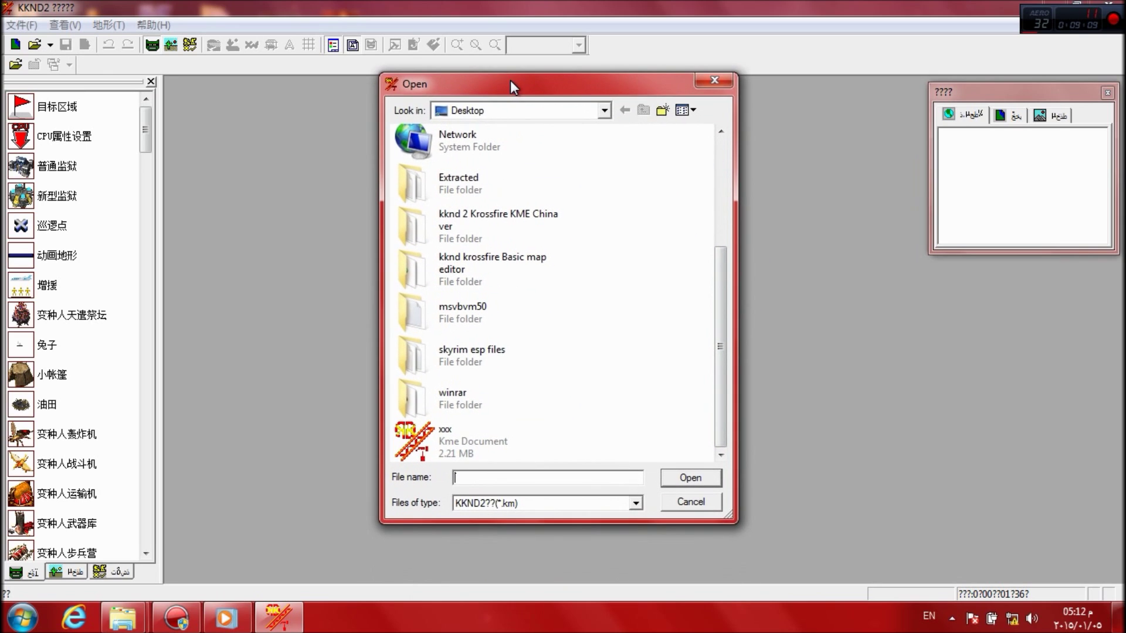
click(429, 444)
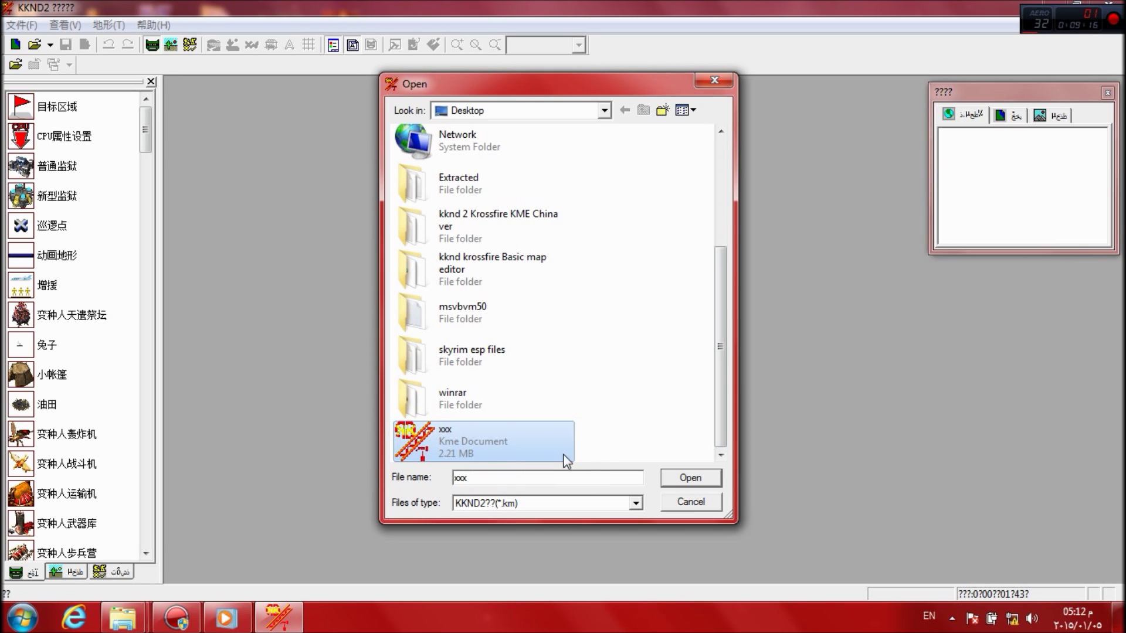
click(680, 478)
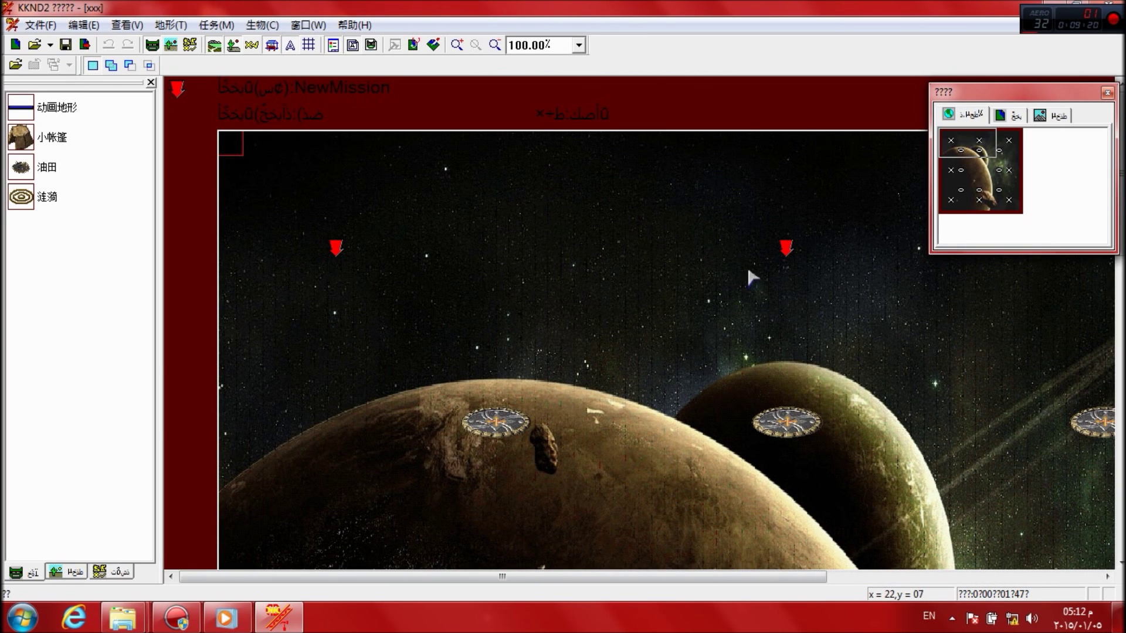
Step: Mark rectangular terrain areas on the map, ending with one around the disc on the large planet
drag(956, 174, 934, 132)
drag(277, 211, 455, 341)
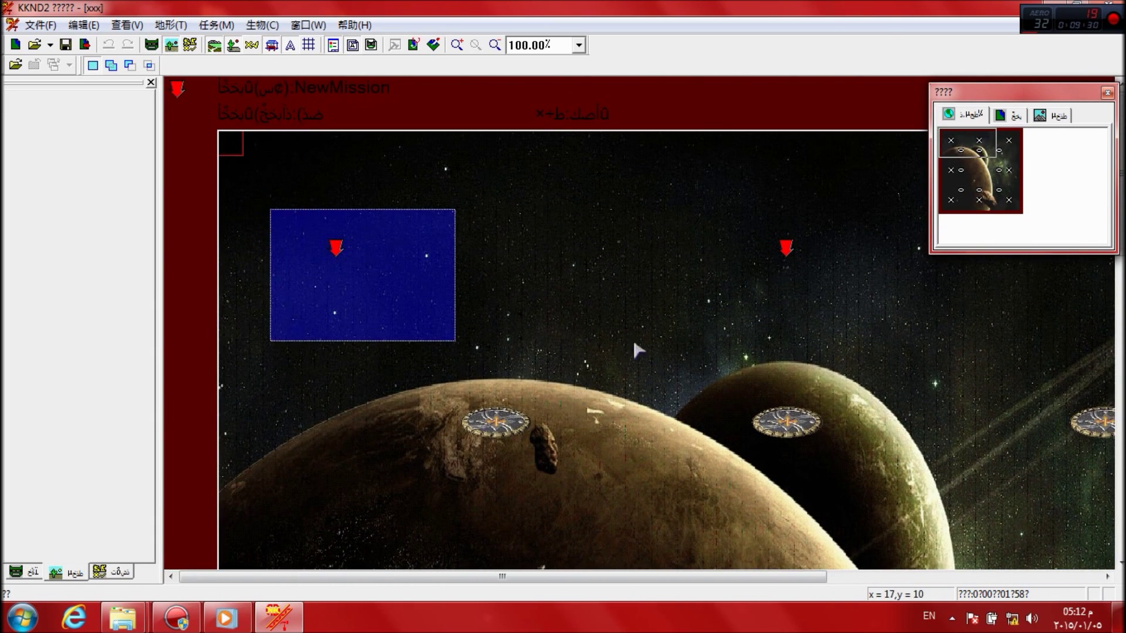
drag(641, 315, 986, 527)
drag(377, 341, 614, 500)
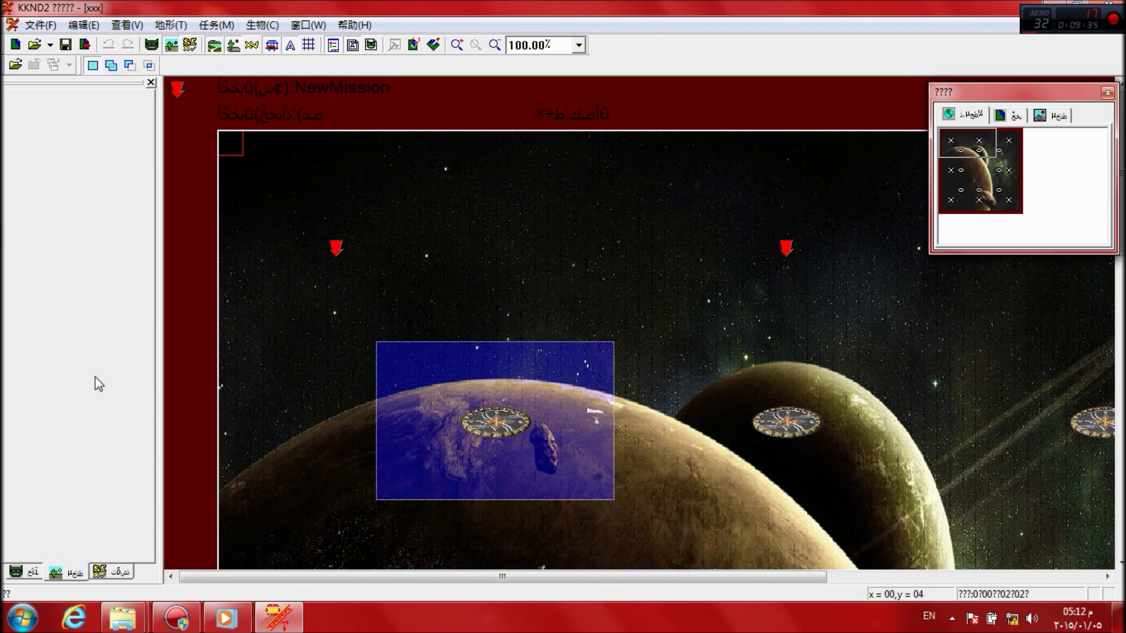
Step: Place three oil fields (油田) in the starry area above the planets
click(23, 572)
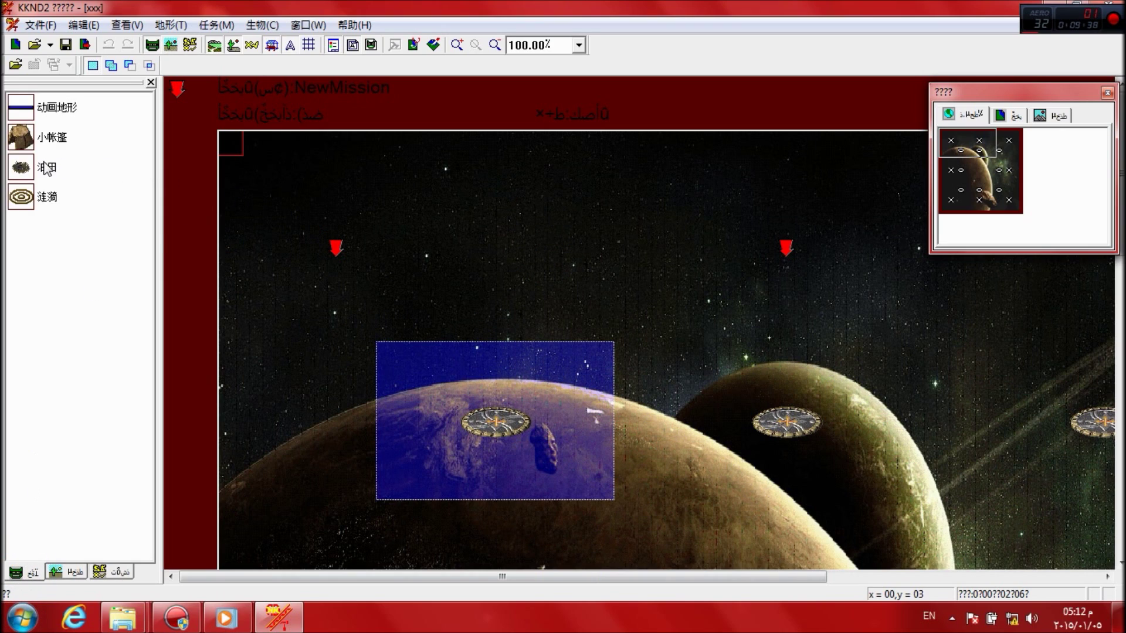
click(151, 174)
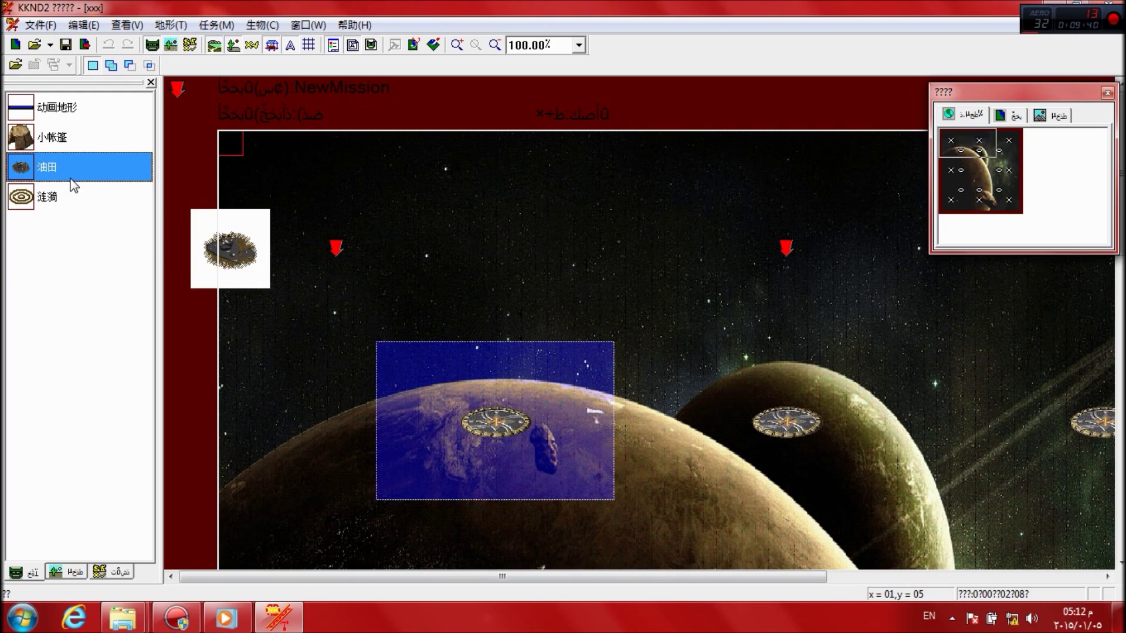
click(53, 573)
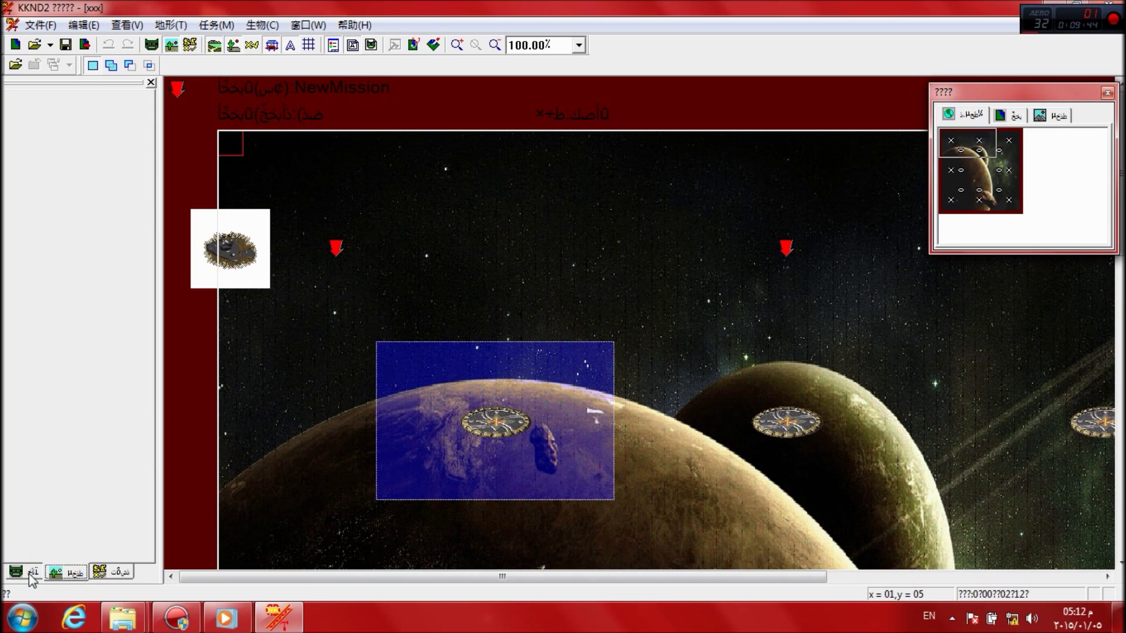
click(32, 579)
click(56, 572)
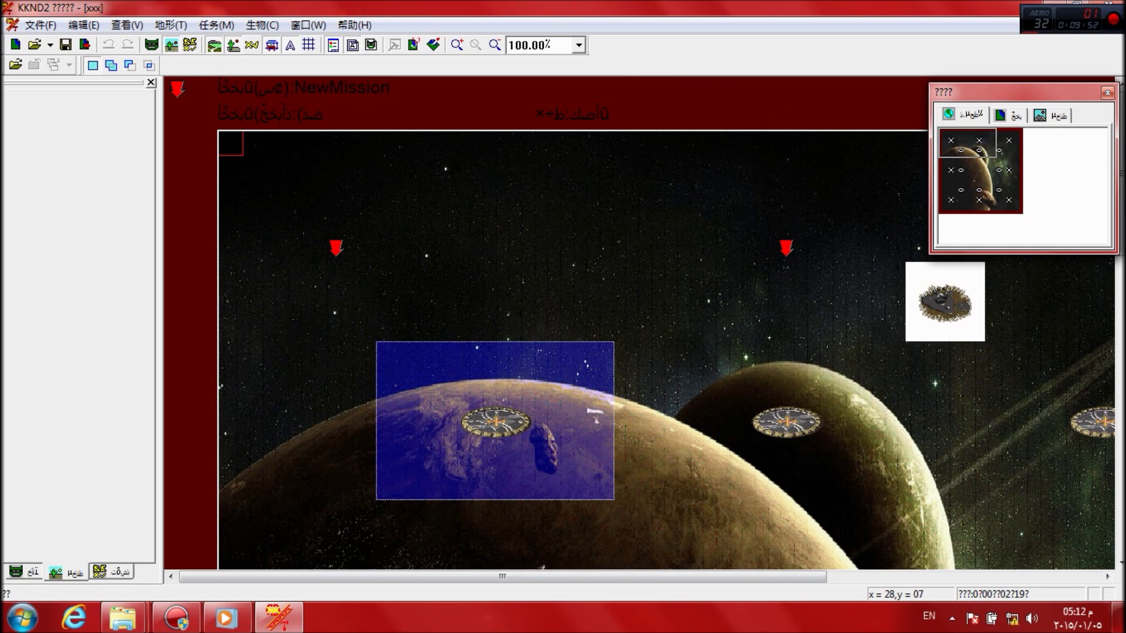
drag(1000, 186, 958, 146)
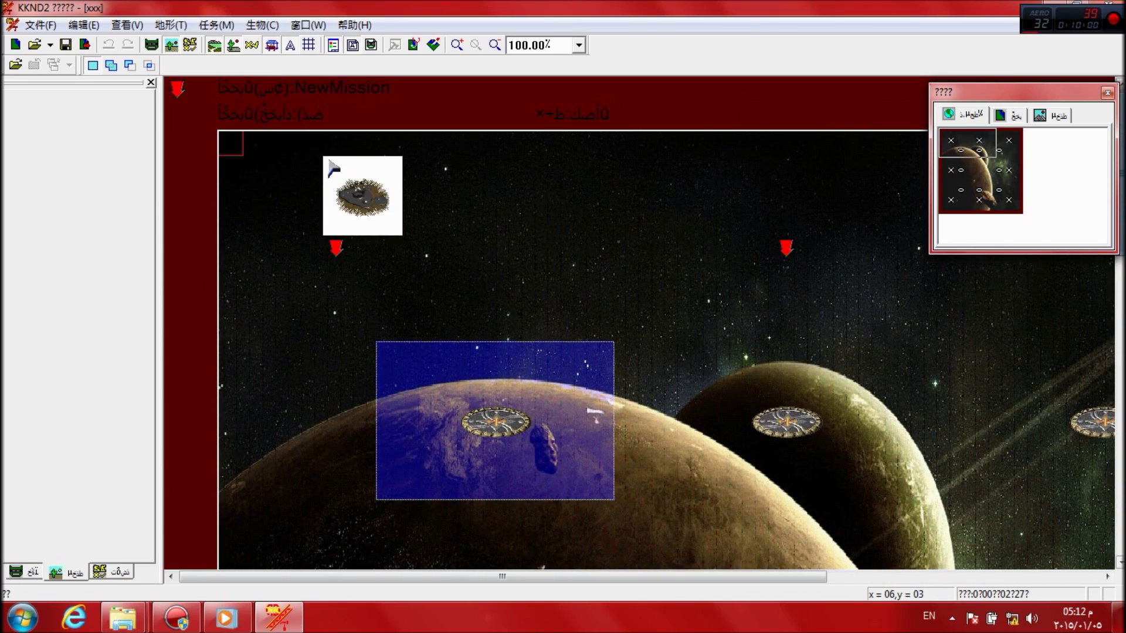
click(99, 574)
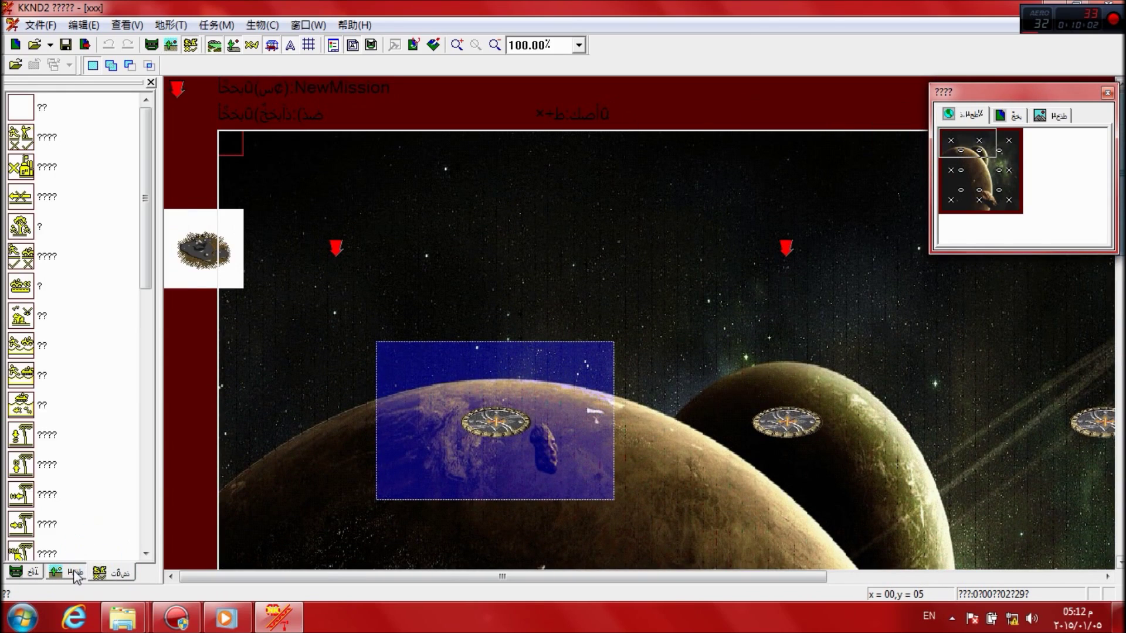
click(49, 573)
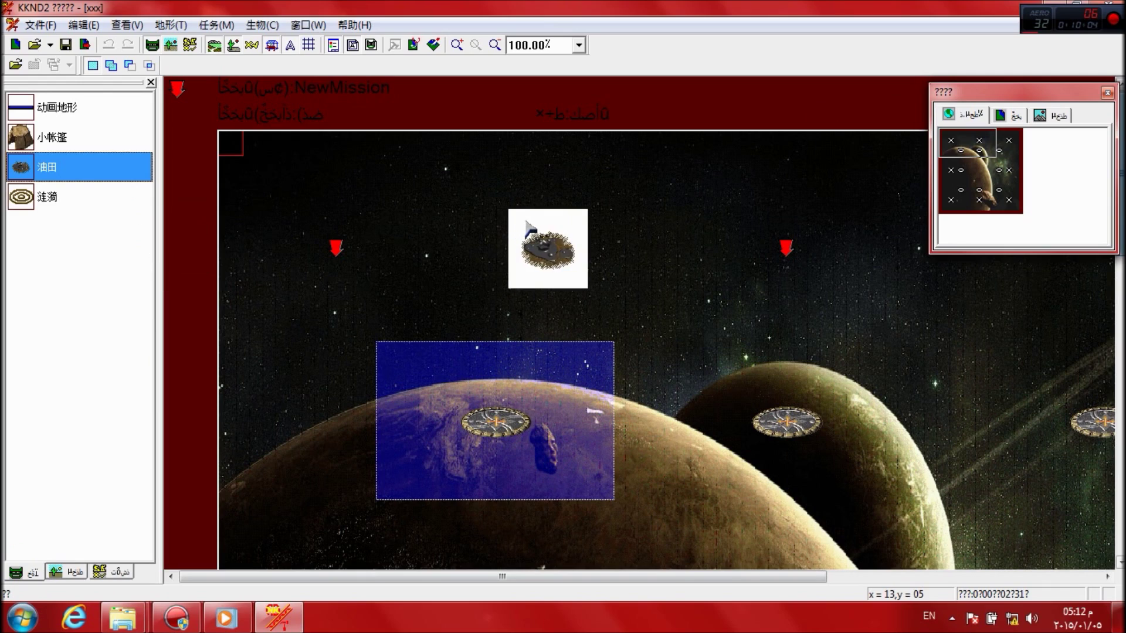
click(548, 249)
click(918, 354)
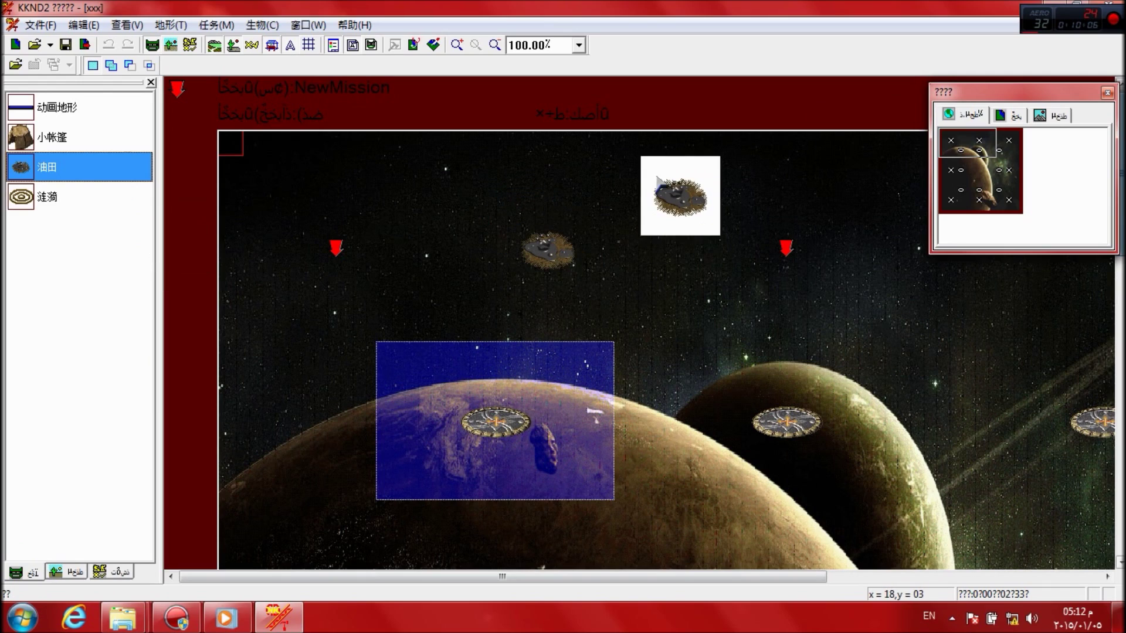
click(681, 197)
Step: Place two ripples (涟漪) and three small tents (小帐篷) in the starry area of the map
click(47, 196)
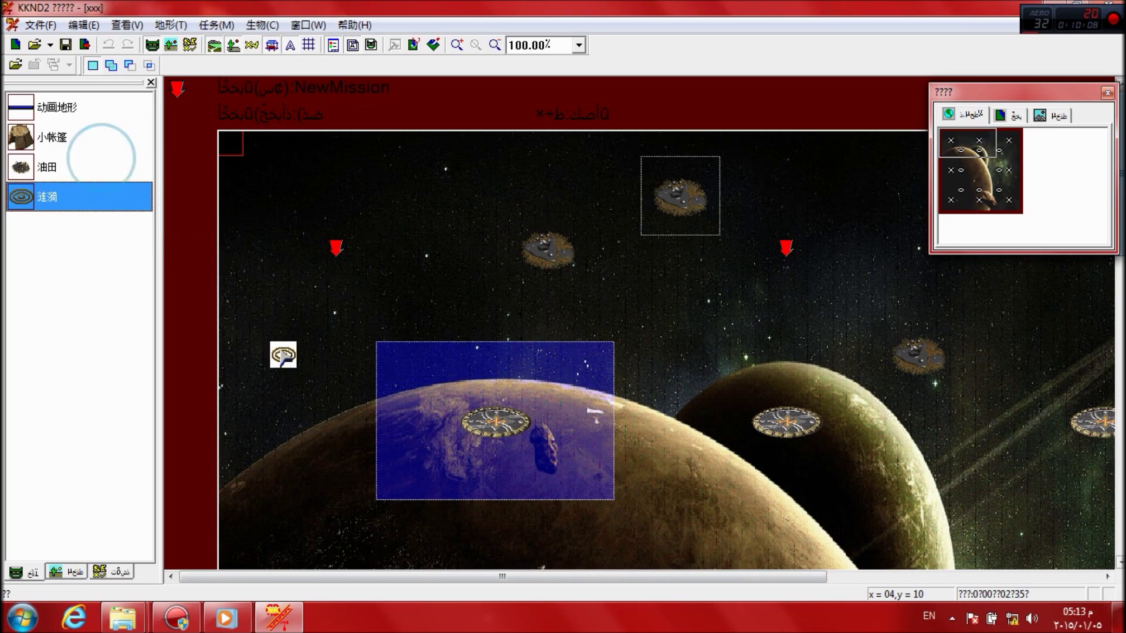
click(363, 302)
click(82, 138)
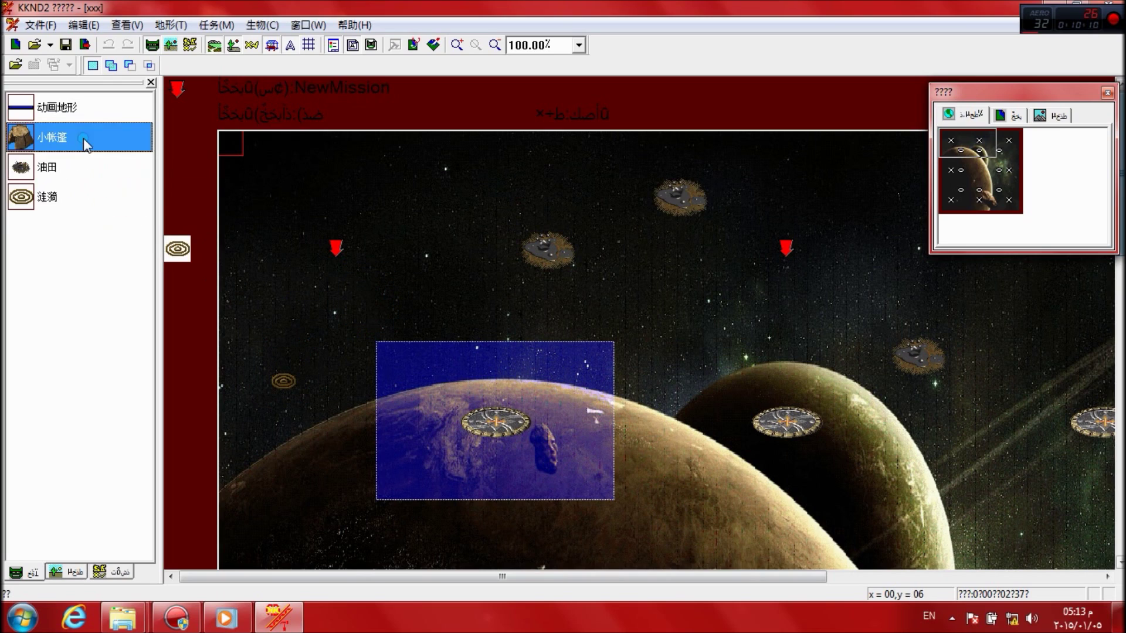
click(402, 209)
click(507, 287)
click(694, 341)
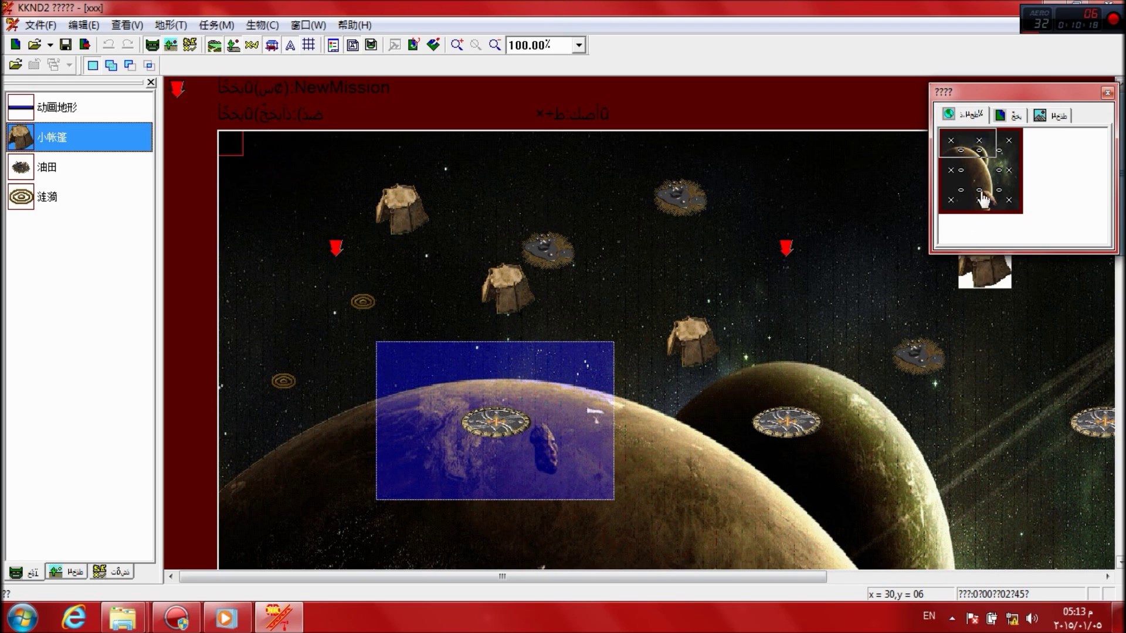
Step: Move the overview window further onto the map and view the map's lower area
click(989, 176)
drag(989, 176, 853, 72)
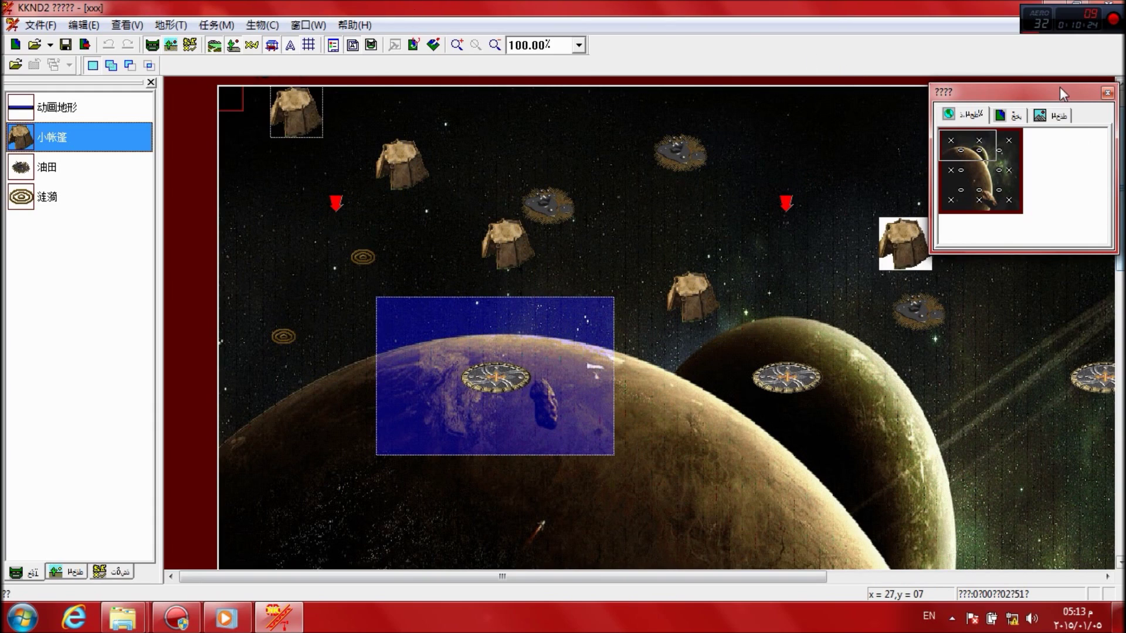
drag(1060, 91, 920, 114)
scroll(1105, 337, down, 10)
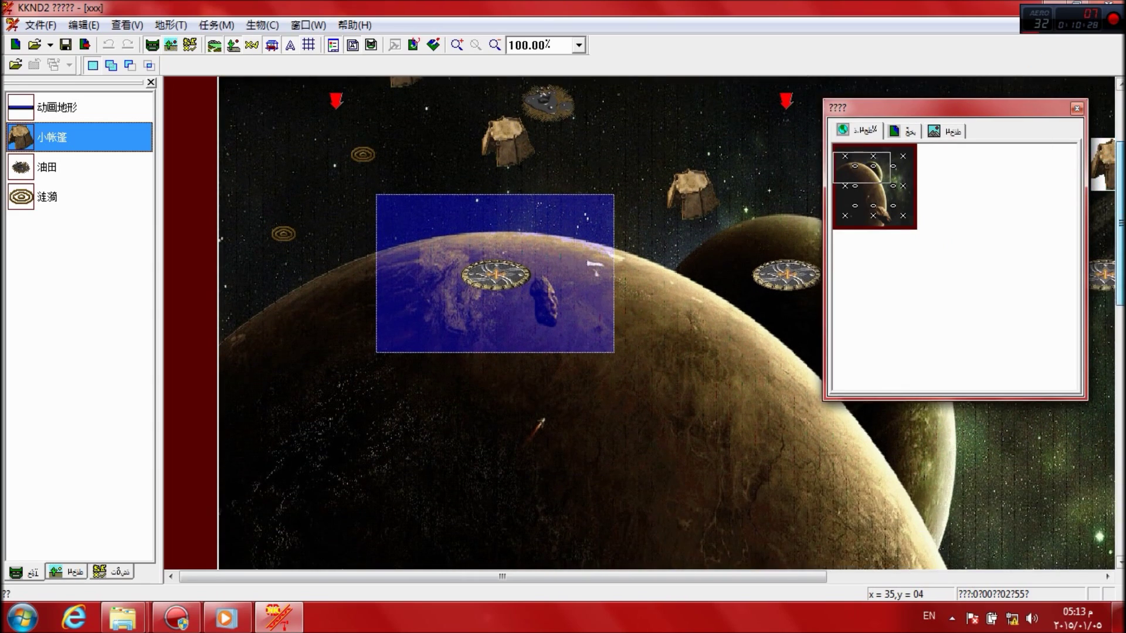
scroll(665, 323, up, 5)
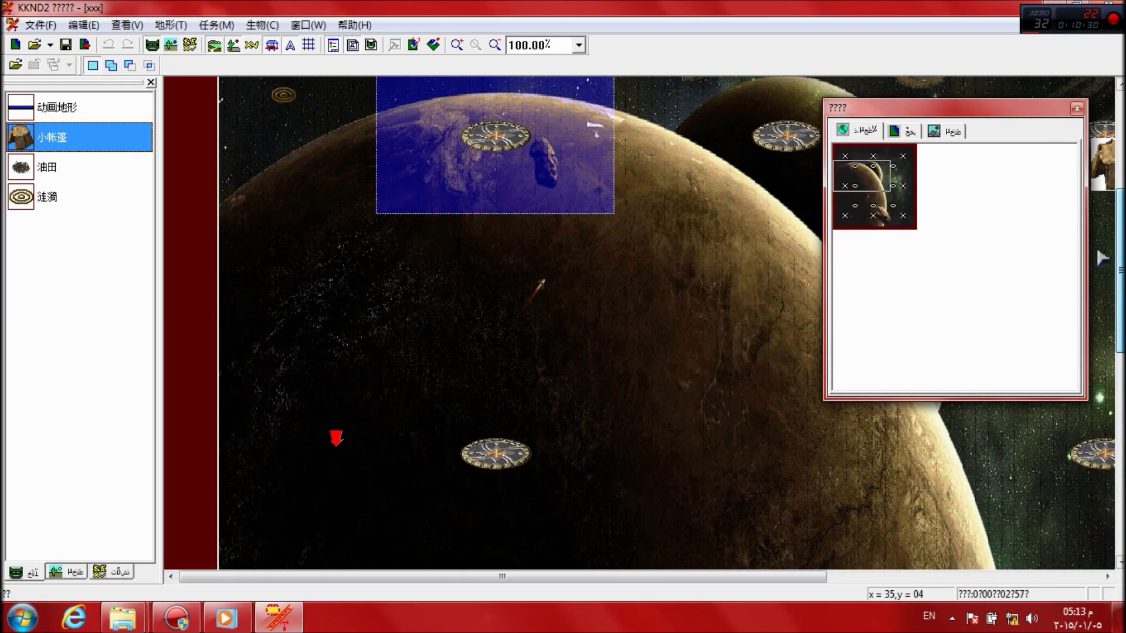
Step: Close the map editor without saving the changes to xxx
click(41, 25)
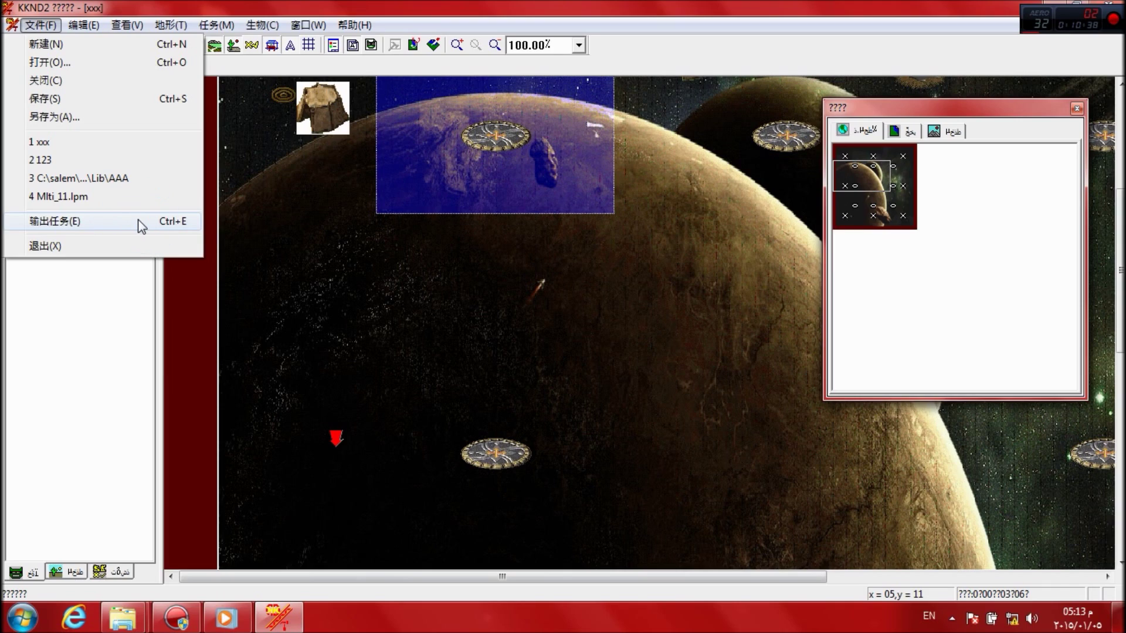
click(272, 6)
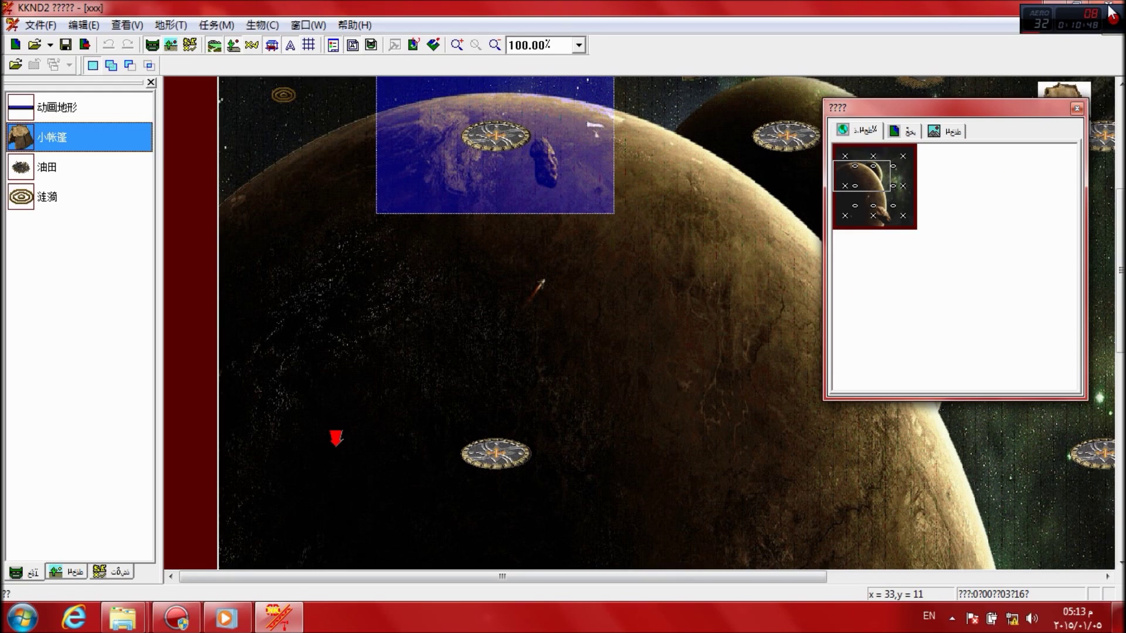
click(1109, 7)
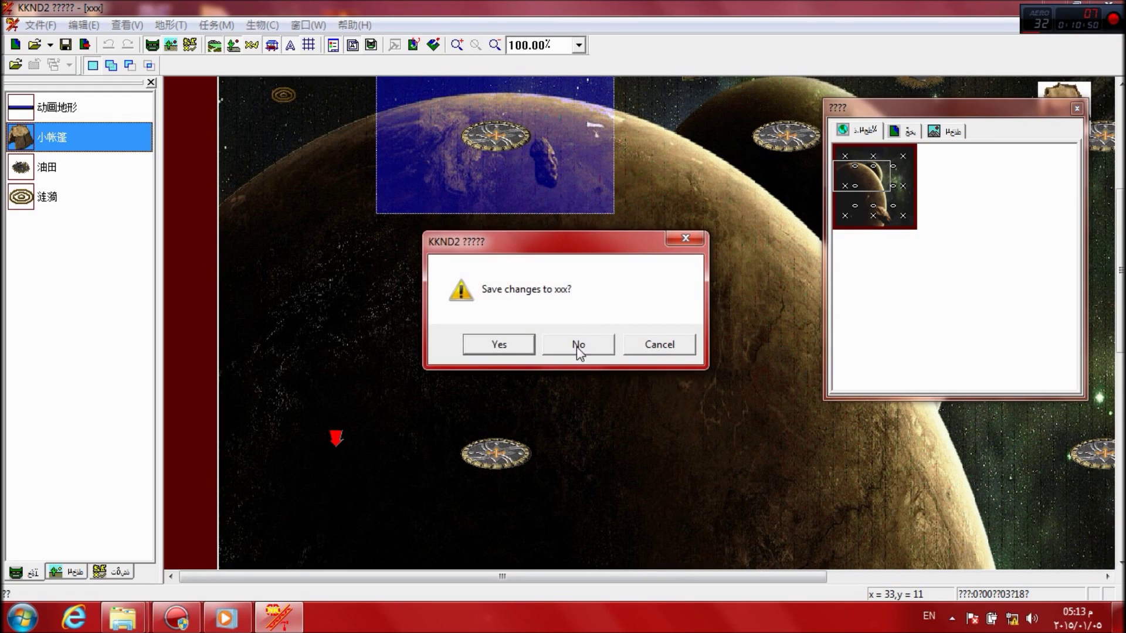
click(576, 345)
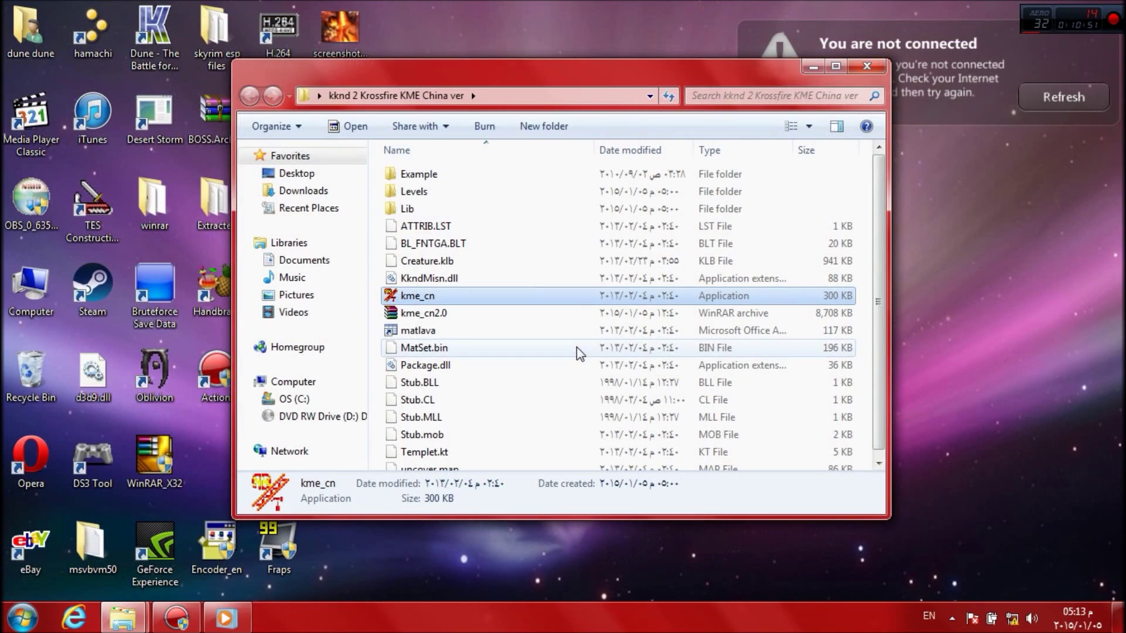
Step: Launch kme_cn again and start a new map
double_click(425, 295)
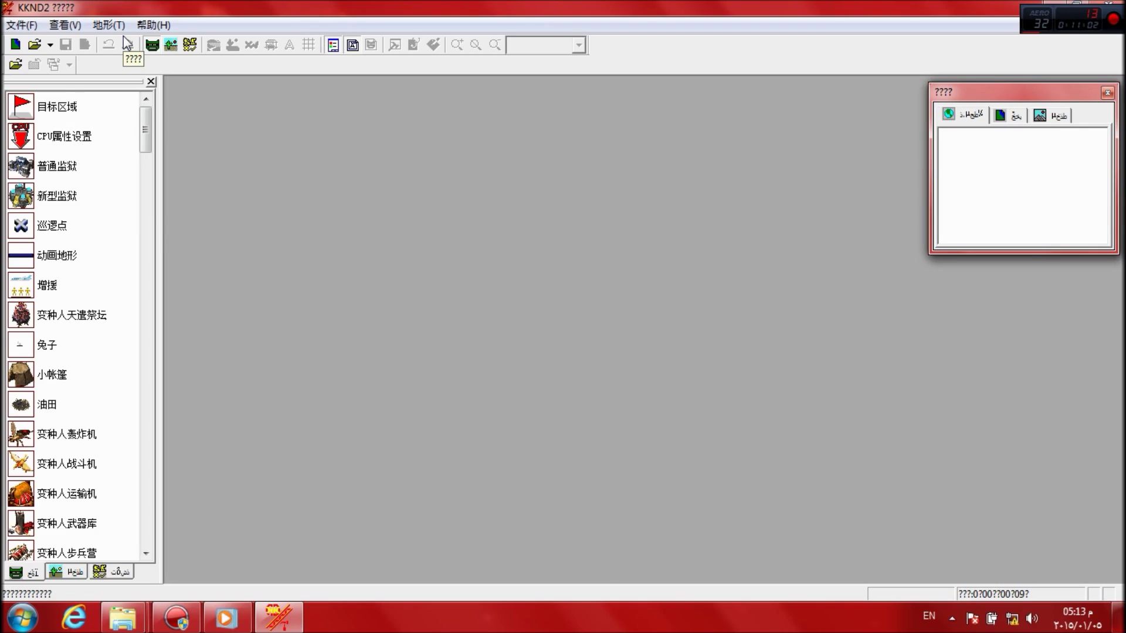
click(23, 25)
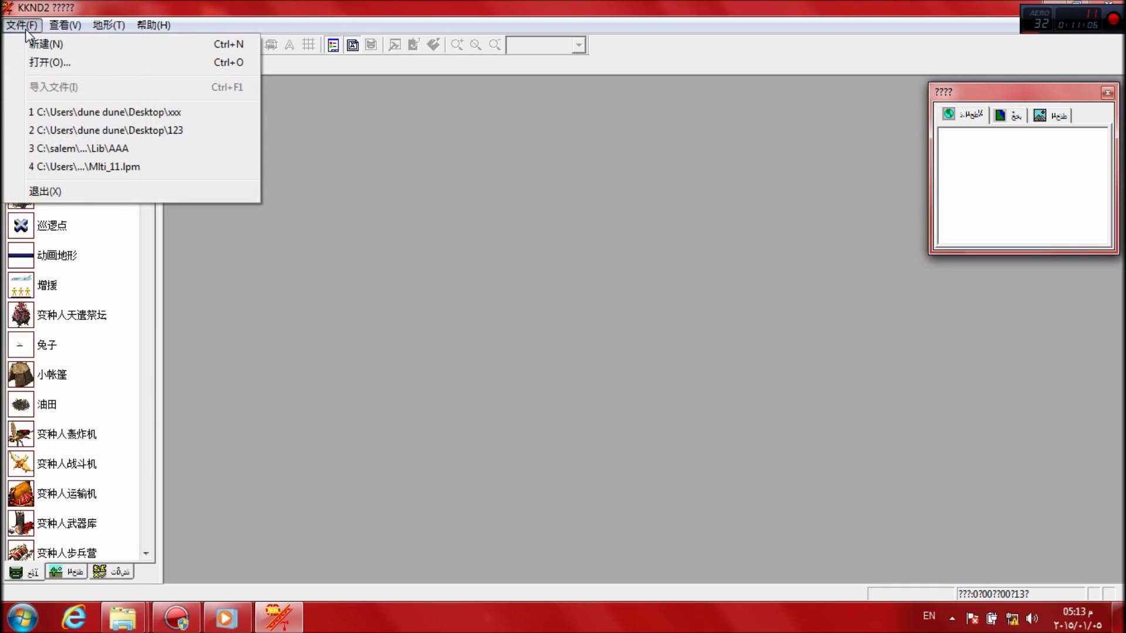
click(44, 44)
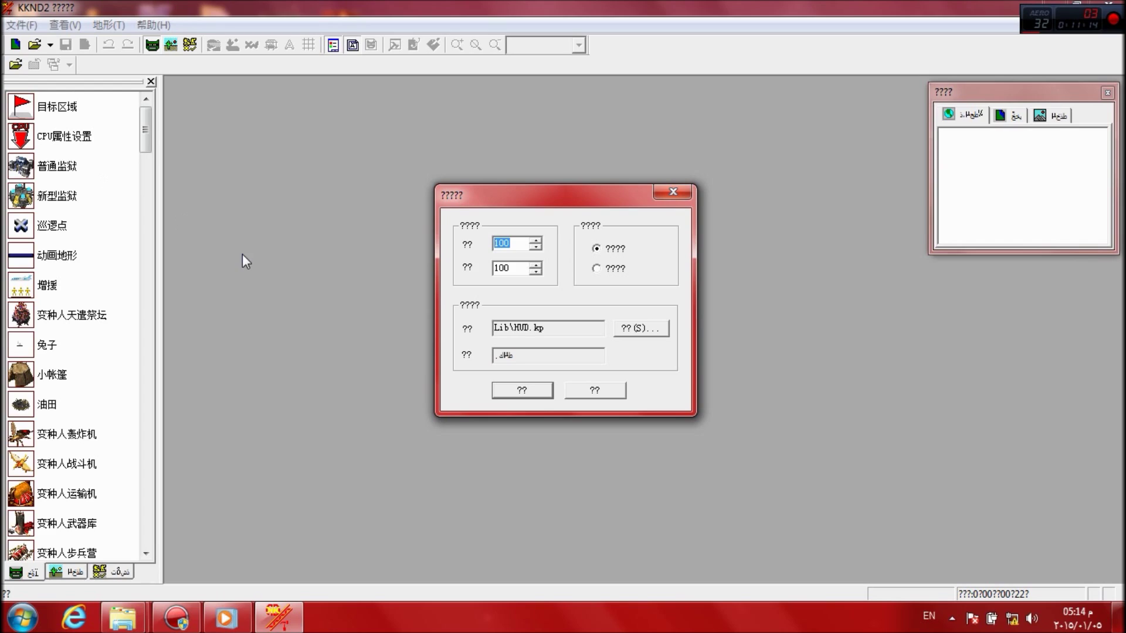
Step: Set the new map's two dimensions, the second one to 150, and choose the second of the two map options
text(2)
drag(517, 270, 496, 271)
text(150)
click(598, 249)
click(596, 268)
Step: Browse the available .kp tile files in the Lib folder of kknd 2 Krossfire KME China ver
click(643, 332)
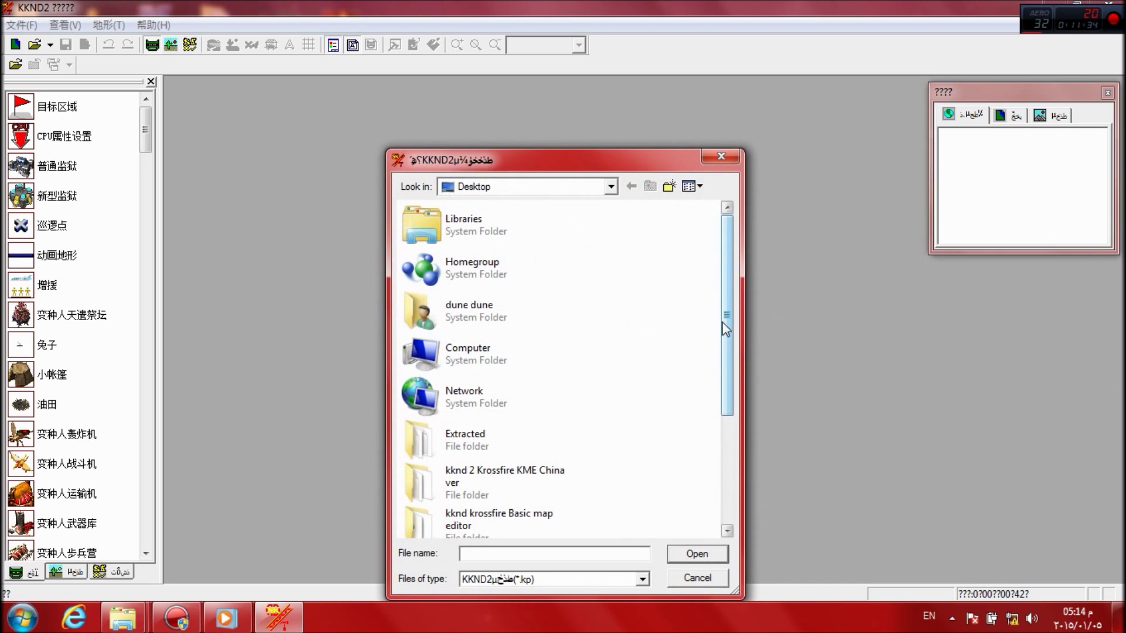
drag(727, 316, 653, 483)
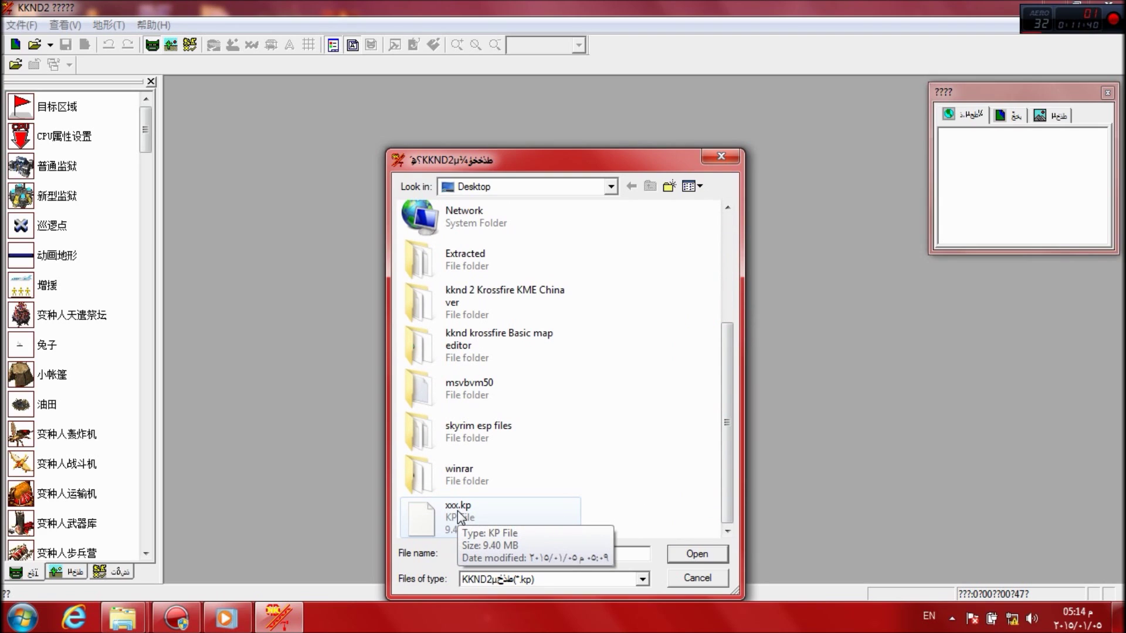
double_click(520, 309)
double_click(426, 259)
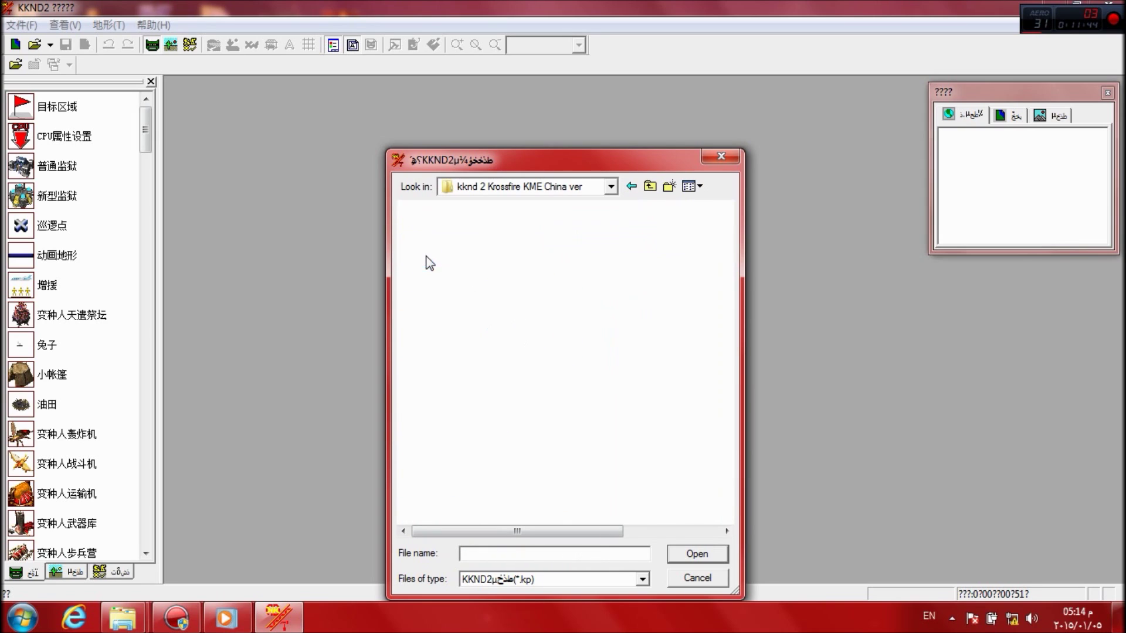
drag(727, 293, 563, 282)
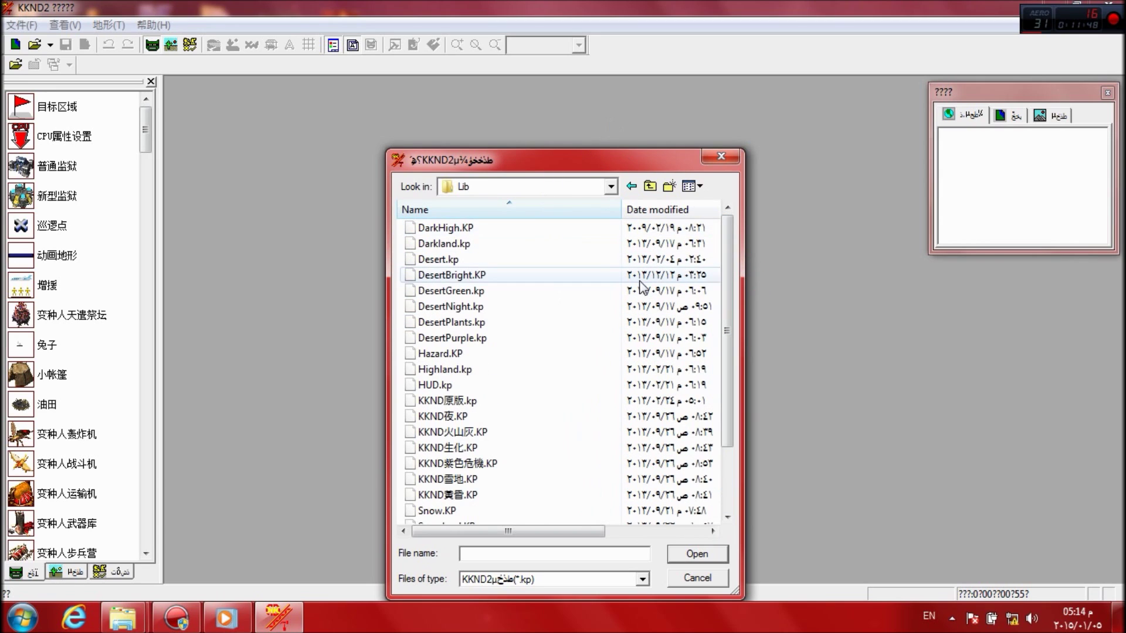
Step: Choose xxx.kp from the Desktop as the tile file and create the new 250 by 150 map
click(609, 188)
click(578, 202)
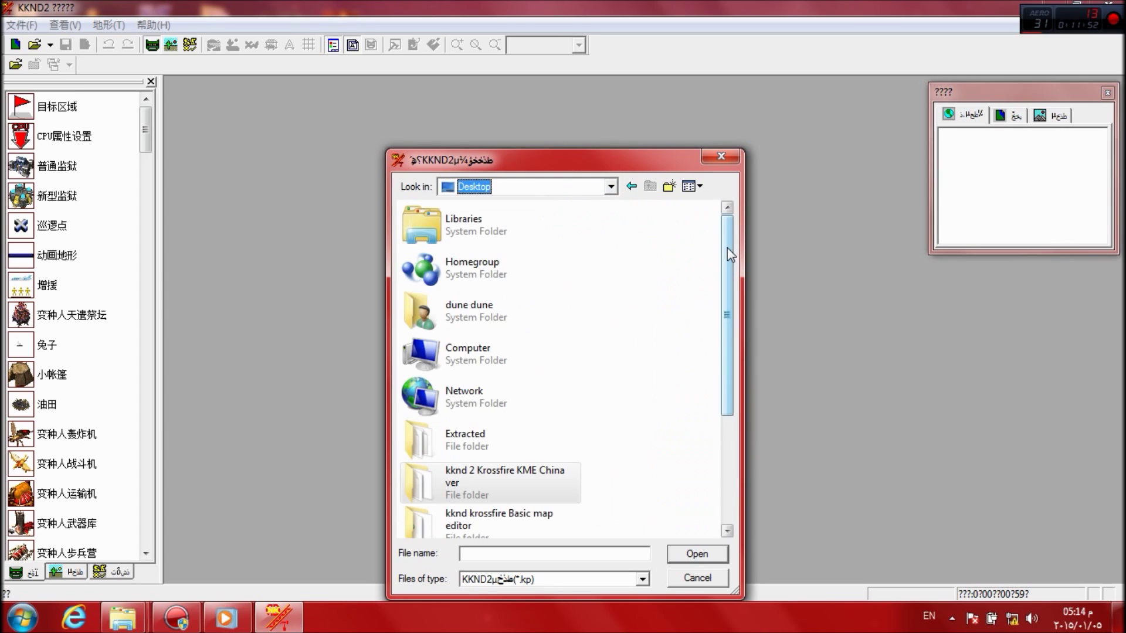
drag(727, 248, 688, 416)
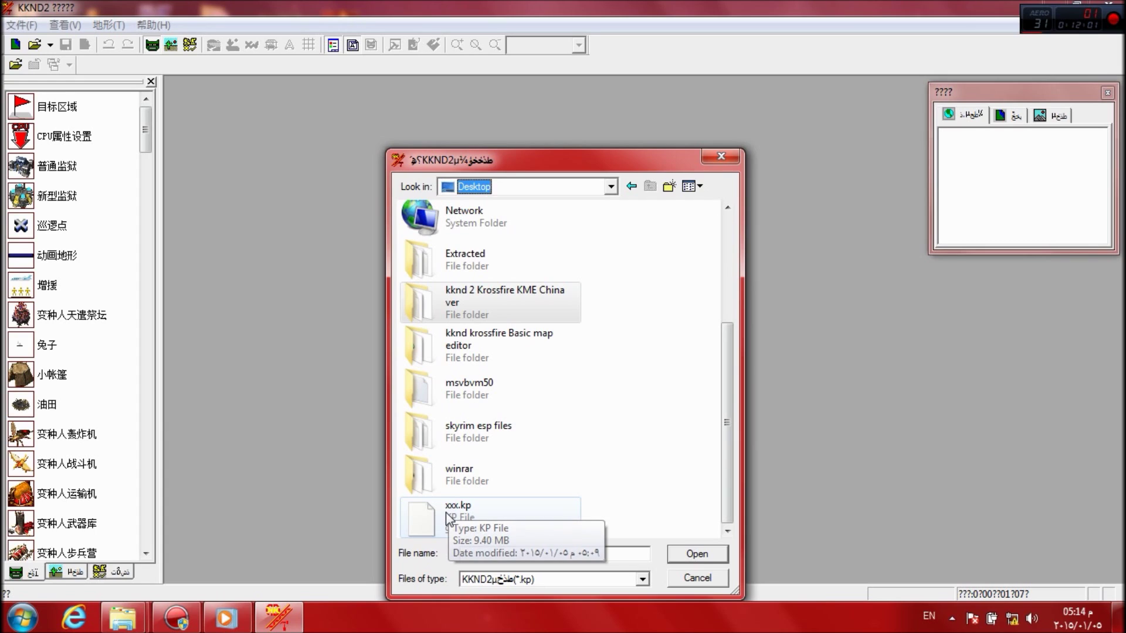
click(450, 512)
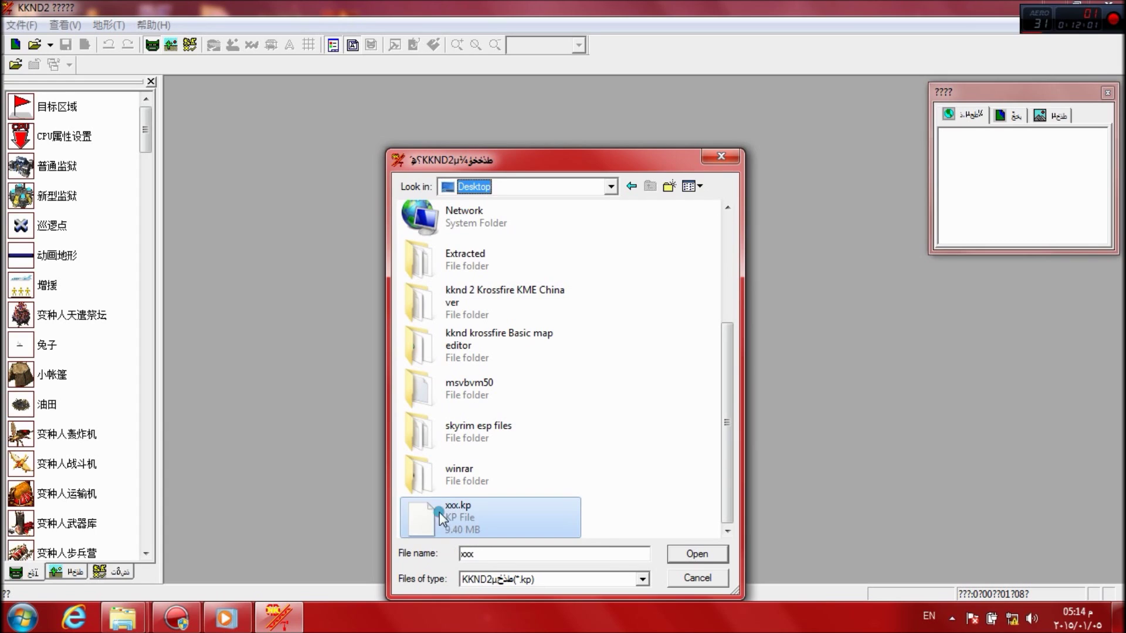
click(688, 555)
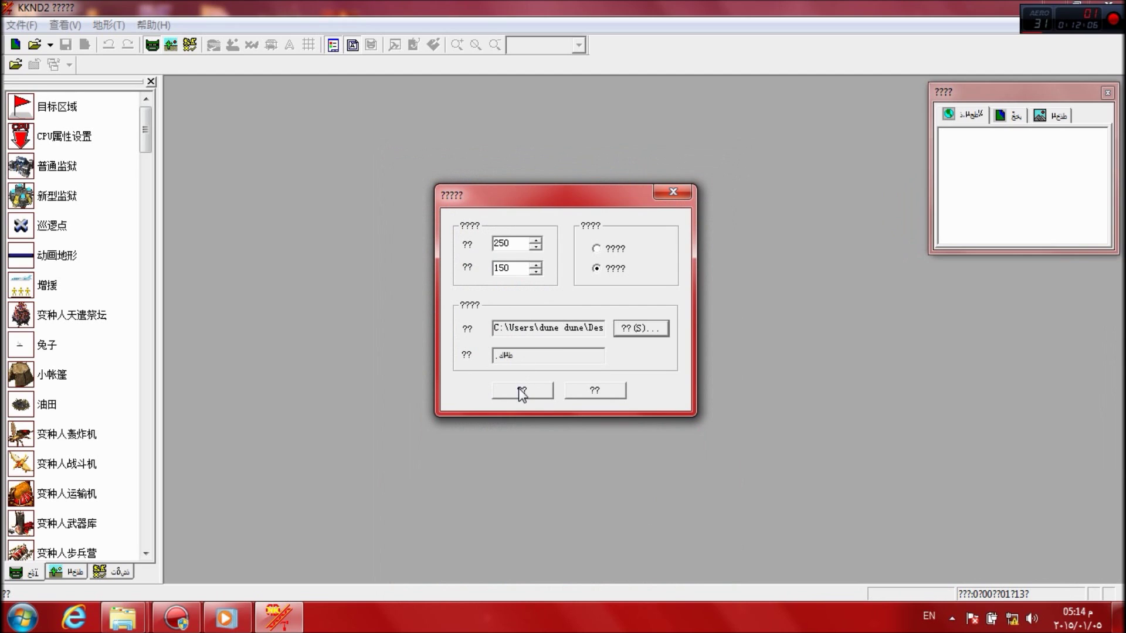
click(522, 394)
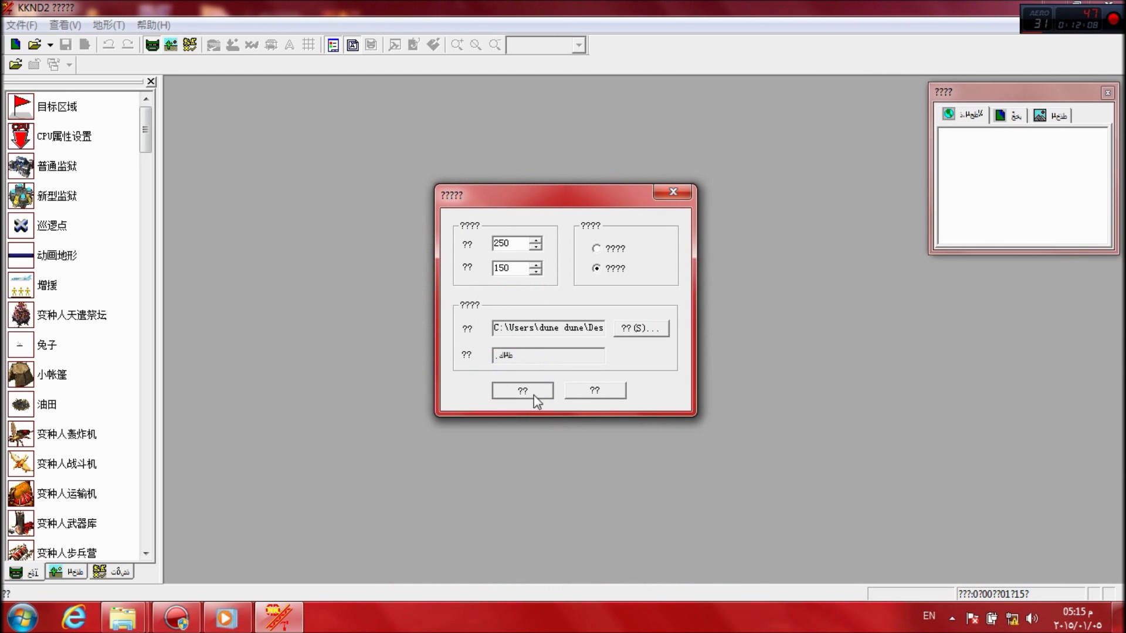
click(520, 391)
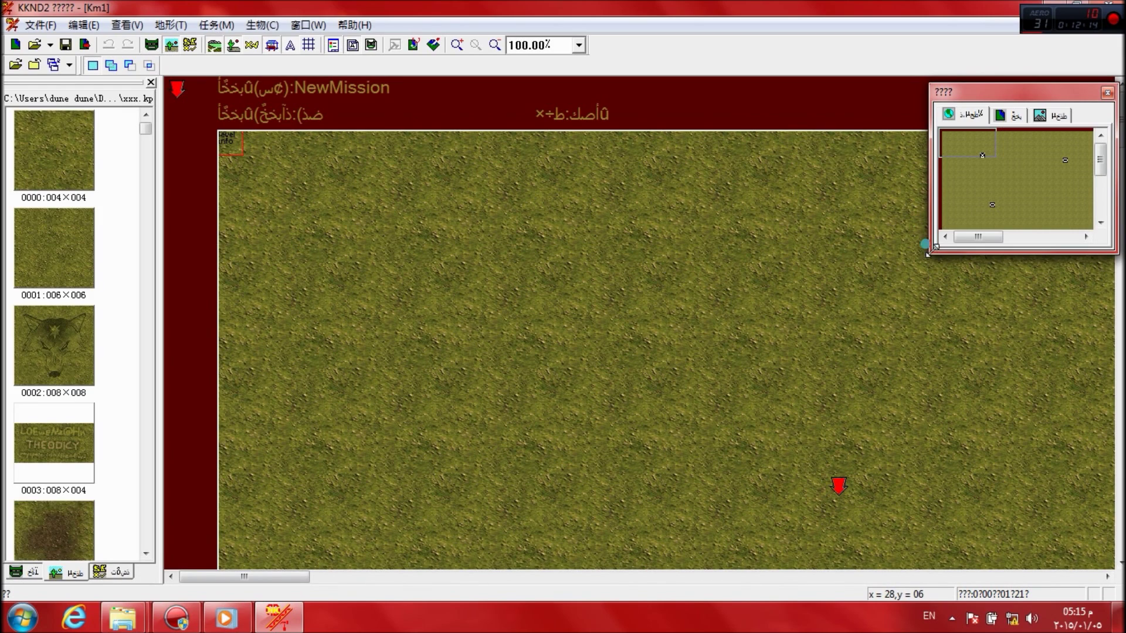
Step: Enlarge the overview window, set the map zoom to 50.00% and show the map's upper-left corner
drag(930, 251, 846, 389)
drag(970, 211, 913, 156)
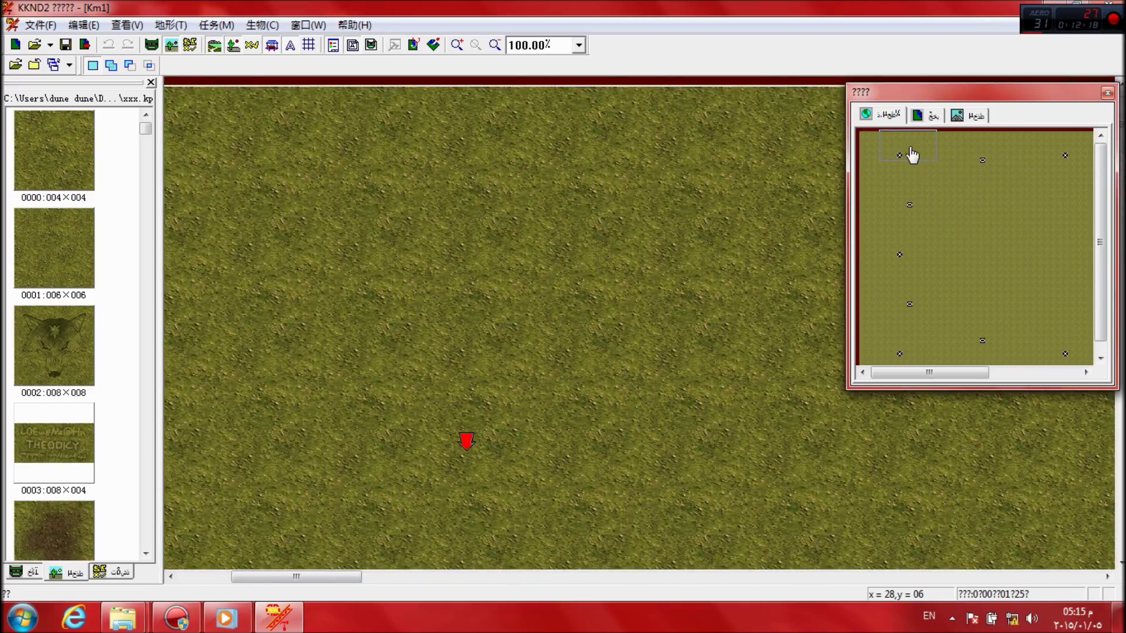
click(578, 45)
scroll(578, 62, up, 3)
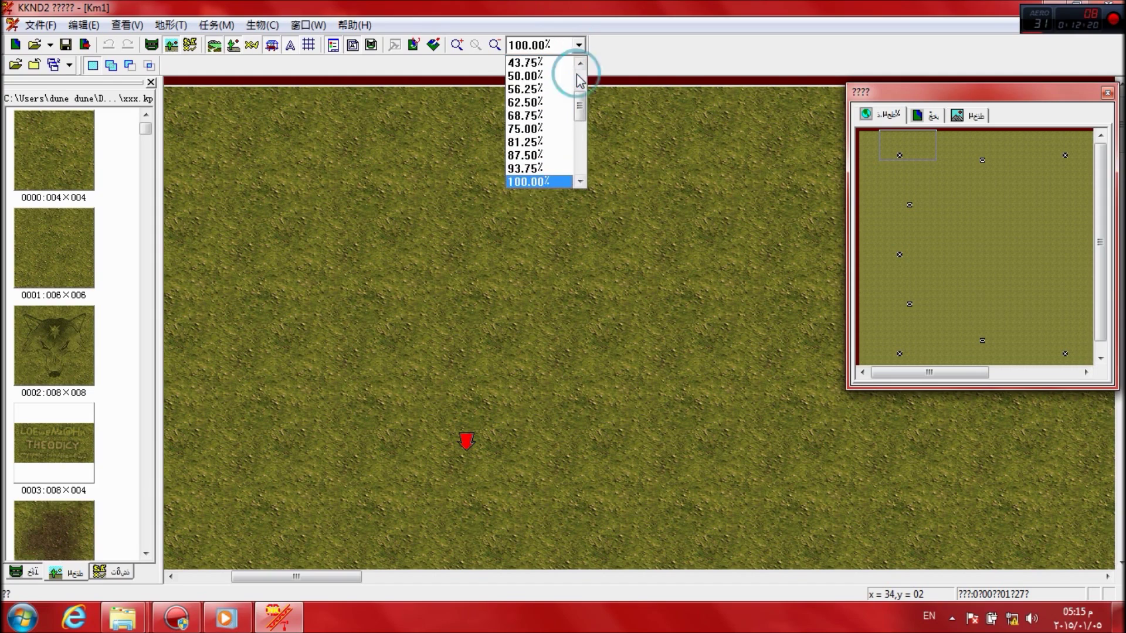
click(528, 75)
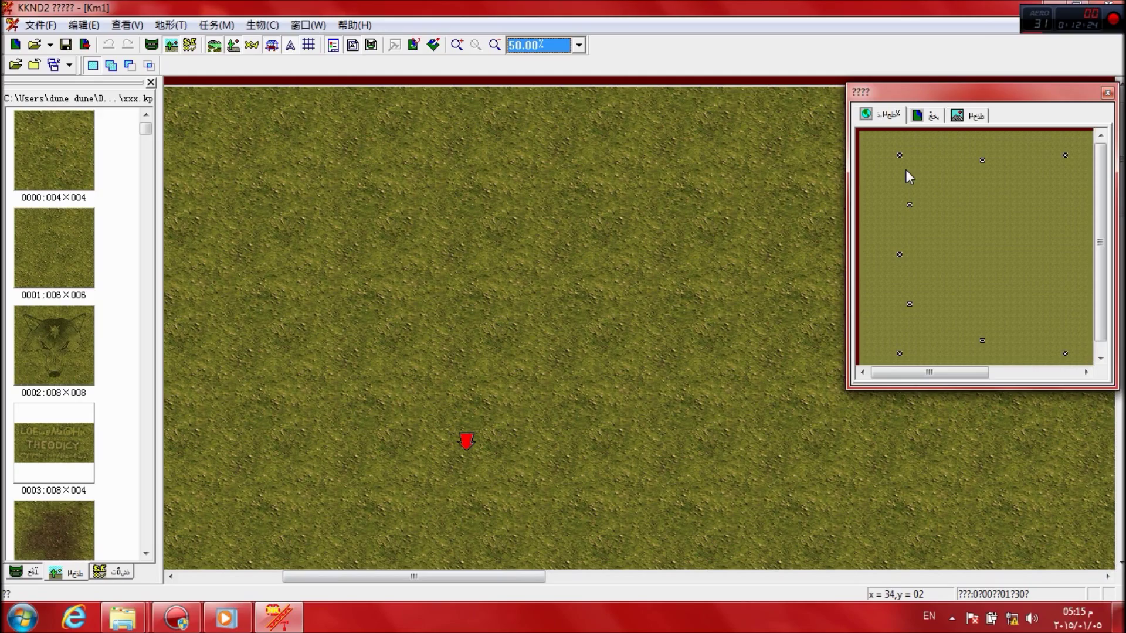
drag(905, 170, 907, 139)
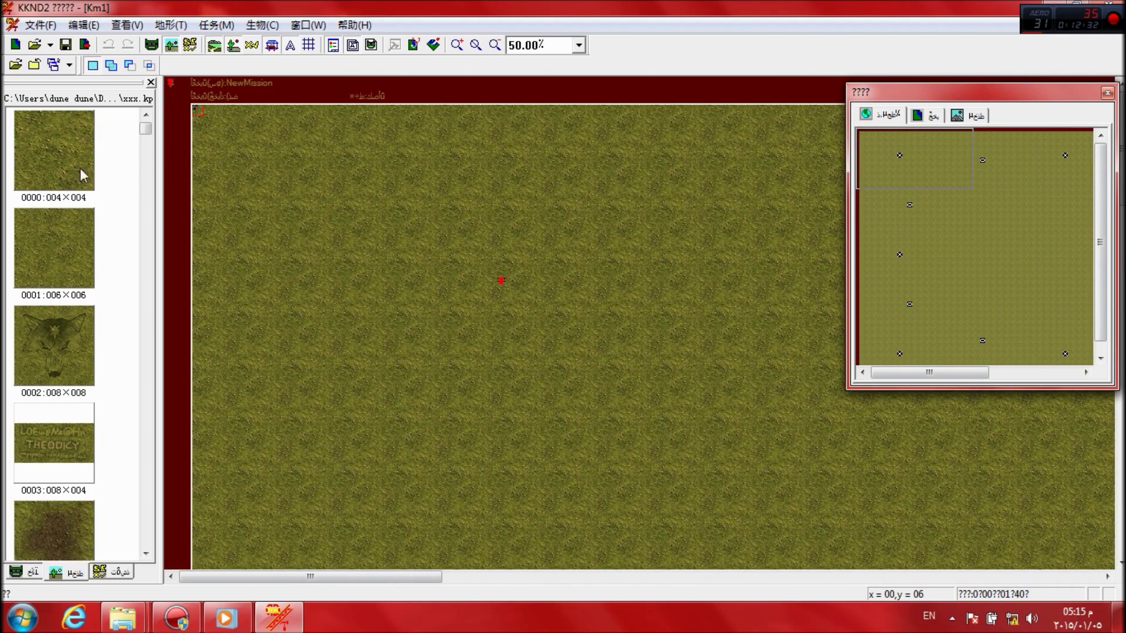
Step: Place three copies of rock tile 0072 at separate spots in the map's upper-left area
drag(145, 127, 147, 177)
click(54, 352)
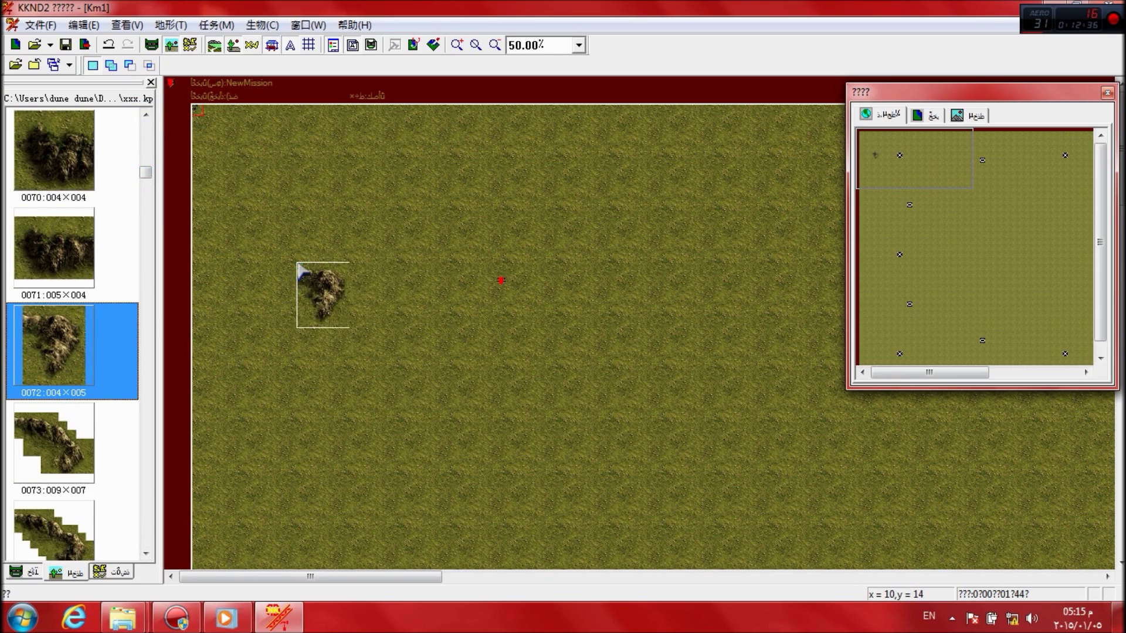
click(300, 271)
click(419, 444)
click(390, 182)
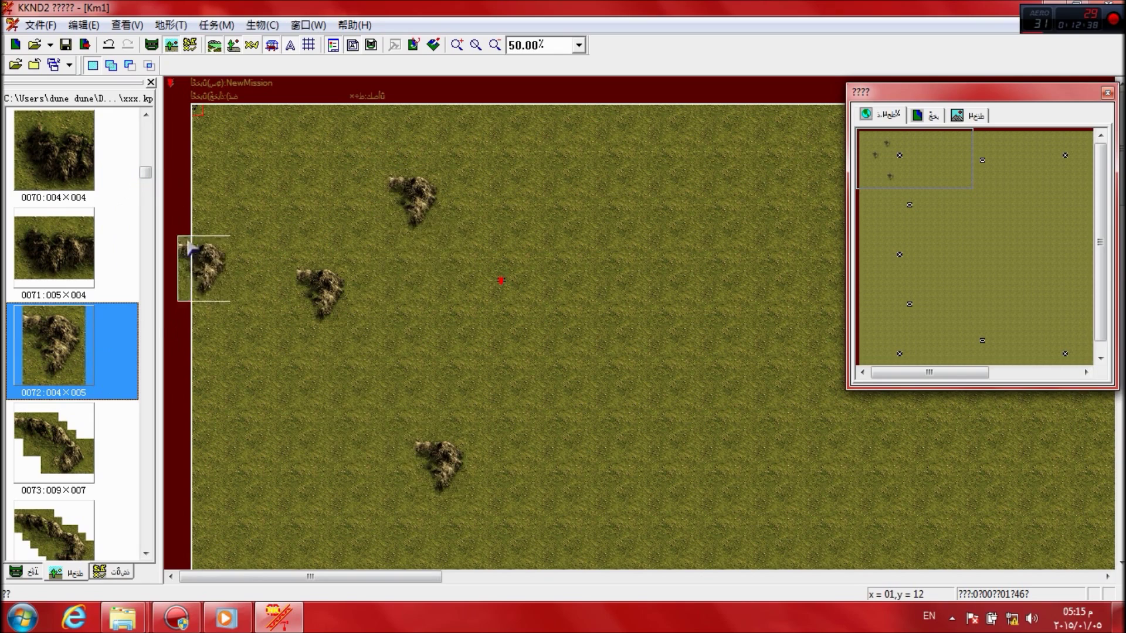
Step: Place wooden bridge tile 0647 twice, one below the other, and volcano tile 0646 over the lowest rock
drag(145, 173, 144, 541)
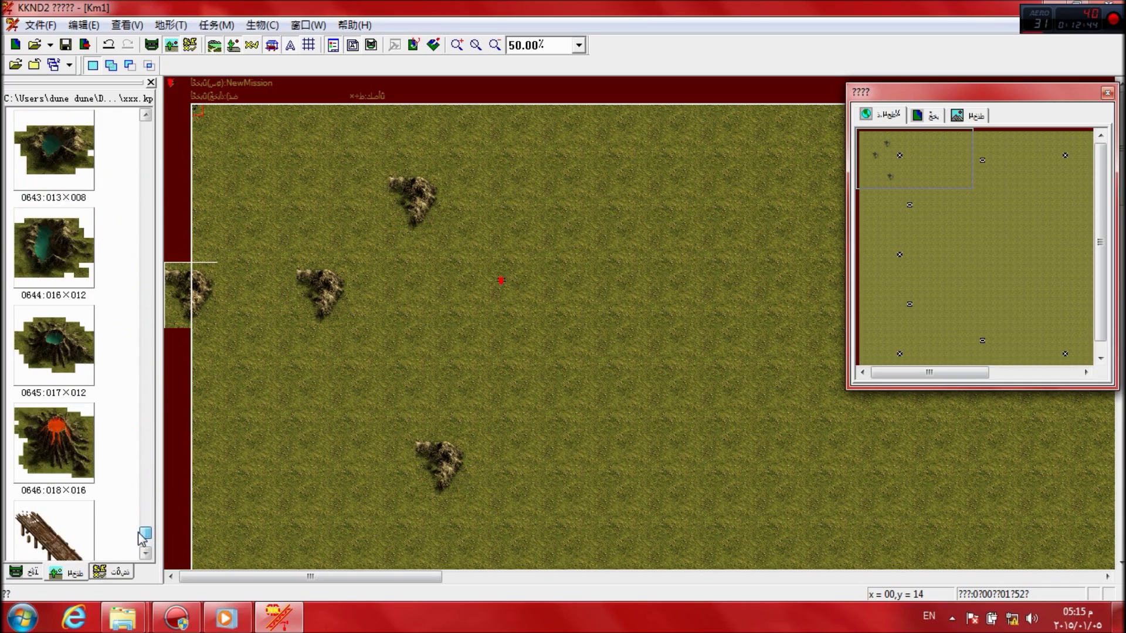
click(59, 513)
click(673, 252)
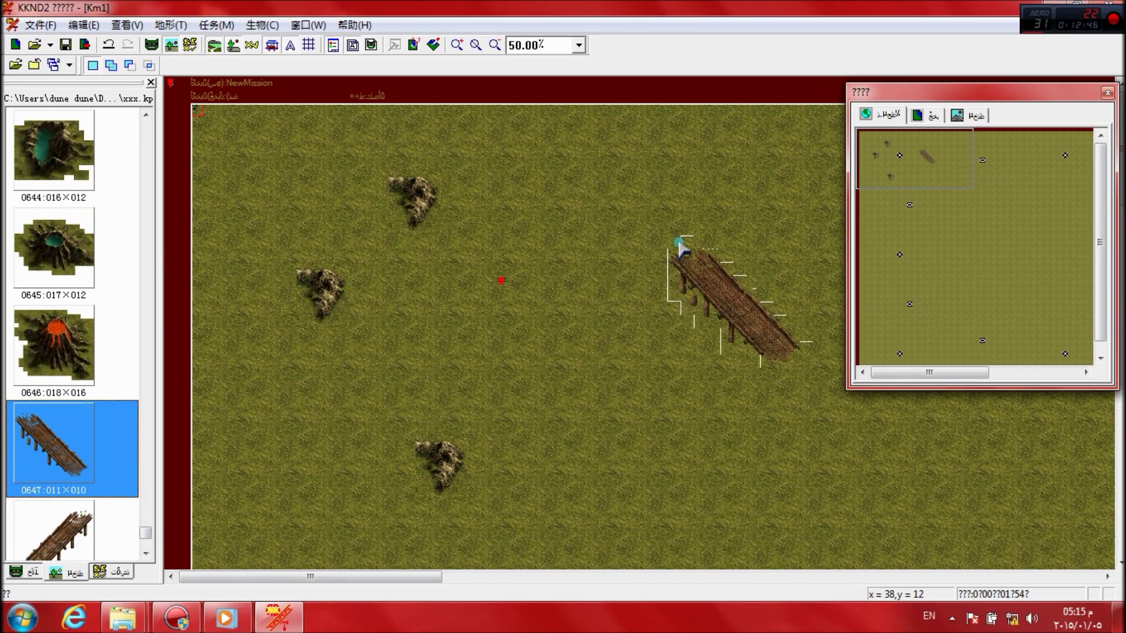
click(658, 412)
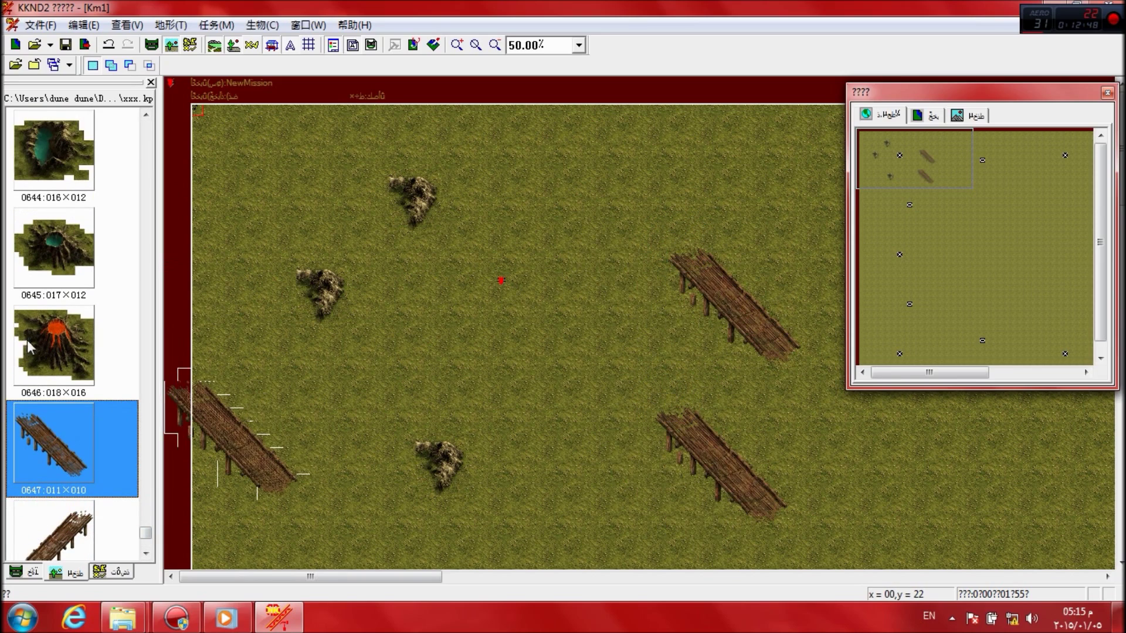
click(54, 347)
click(311, 421)
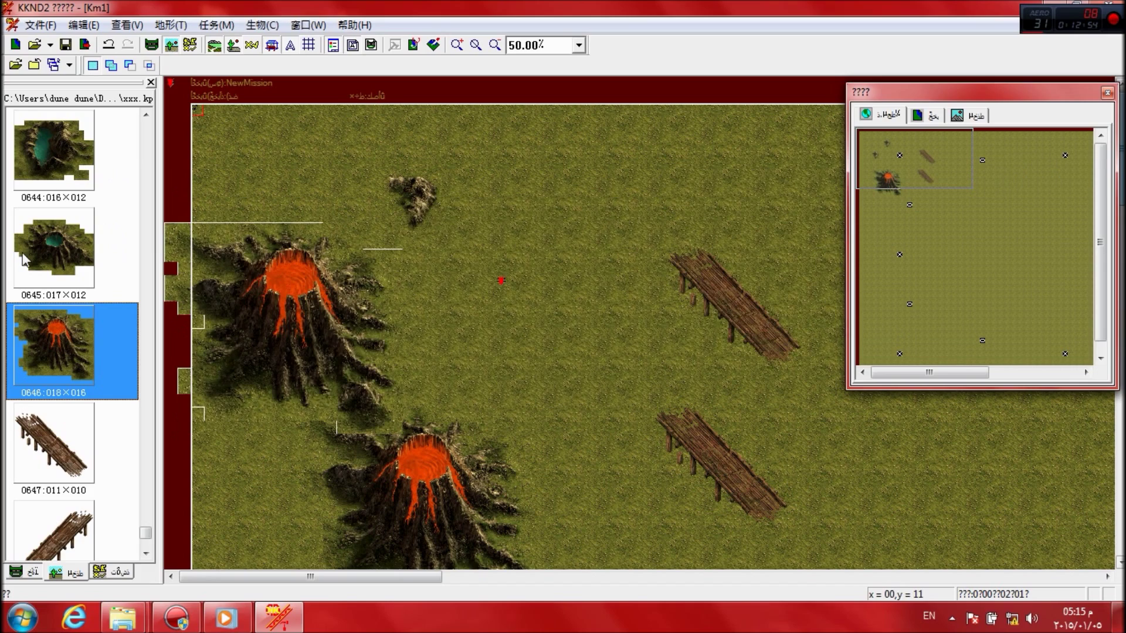
Step: Show the list of terrain attributes and turn on the attribute marks on the map
click(104, 575)
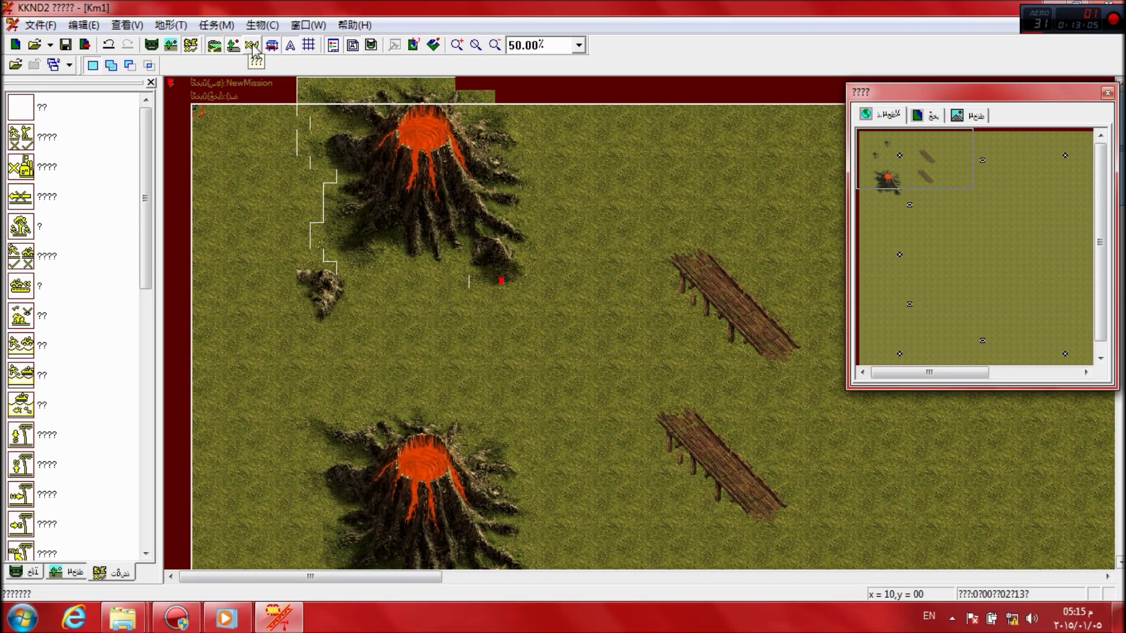
click(252, 46)
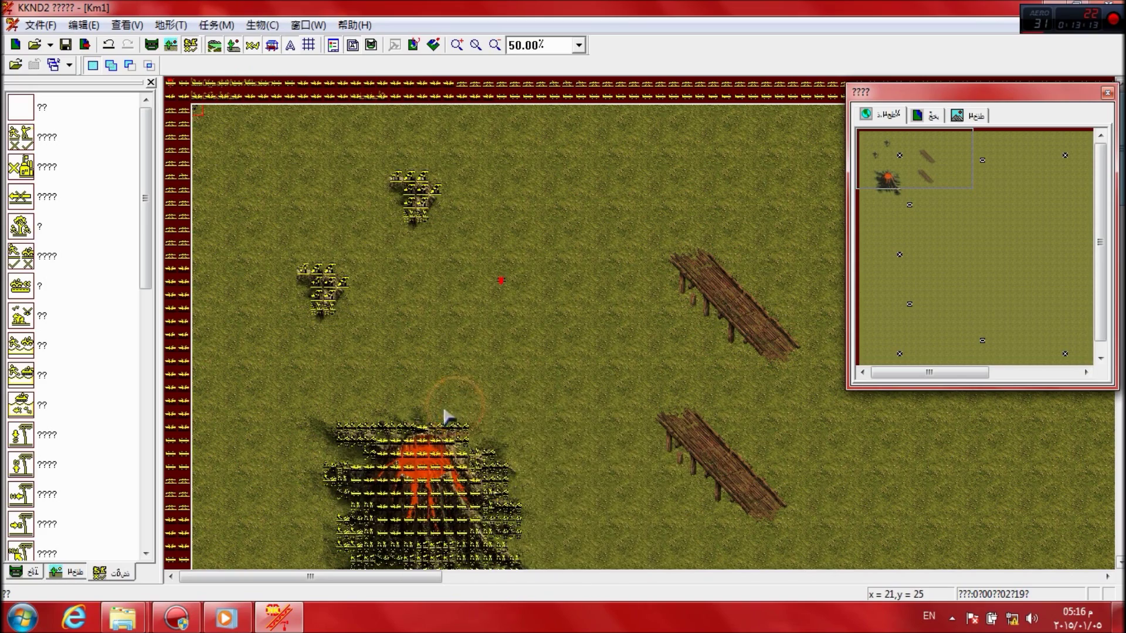
scroll(432, 377, down, 5)
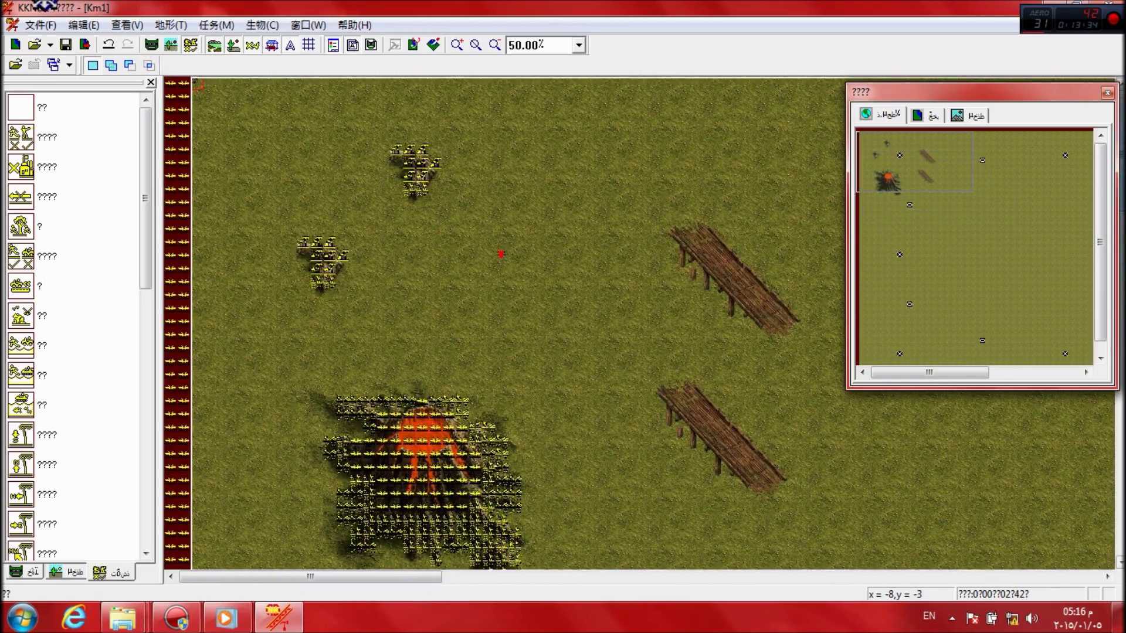
Step: Look through the terrain tiles and the placeable objects, and show and hide the grid on the map
right_click(44, 6)
click(309, 203)
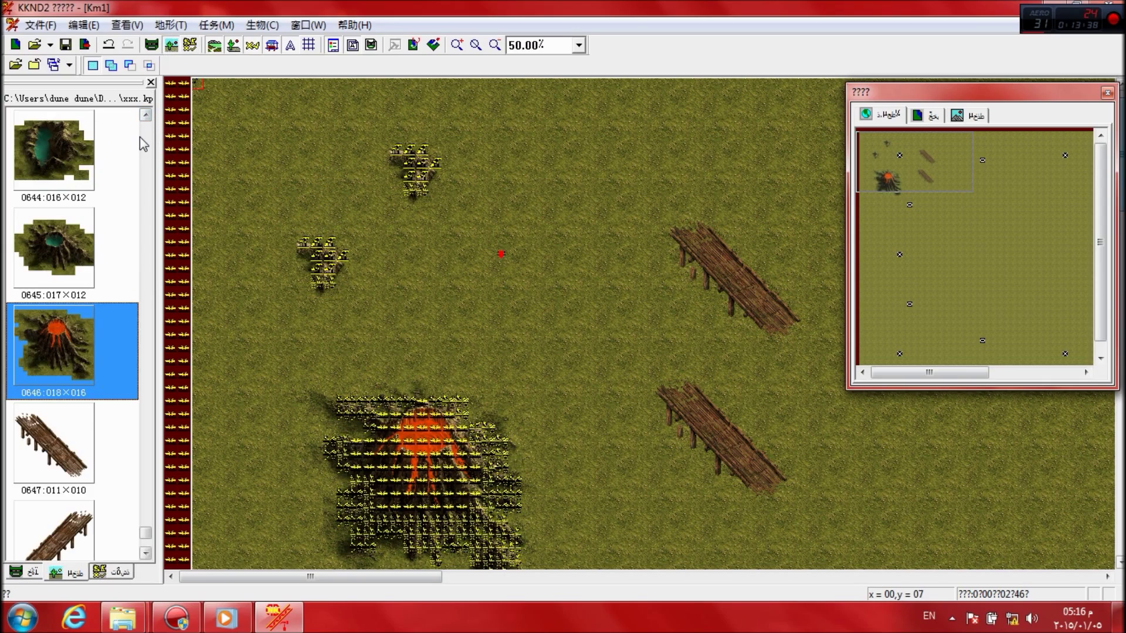
scroll(140, 136, up, 7)
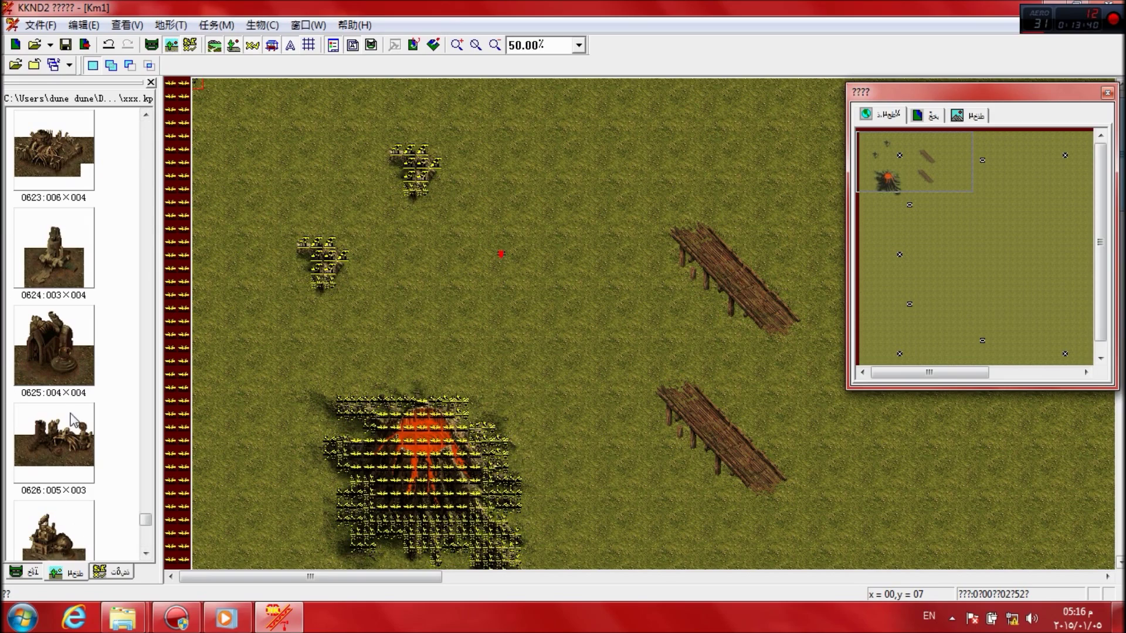
click(21, 568)
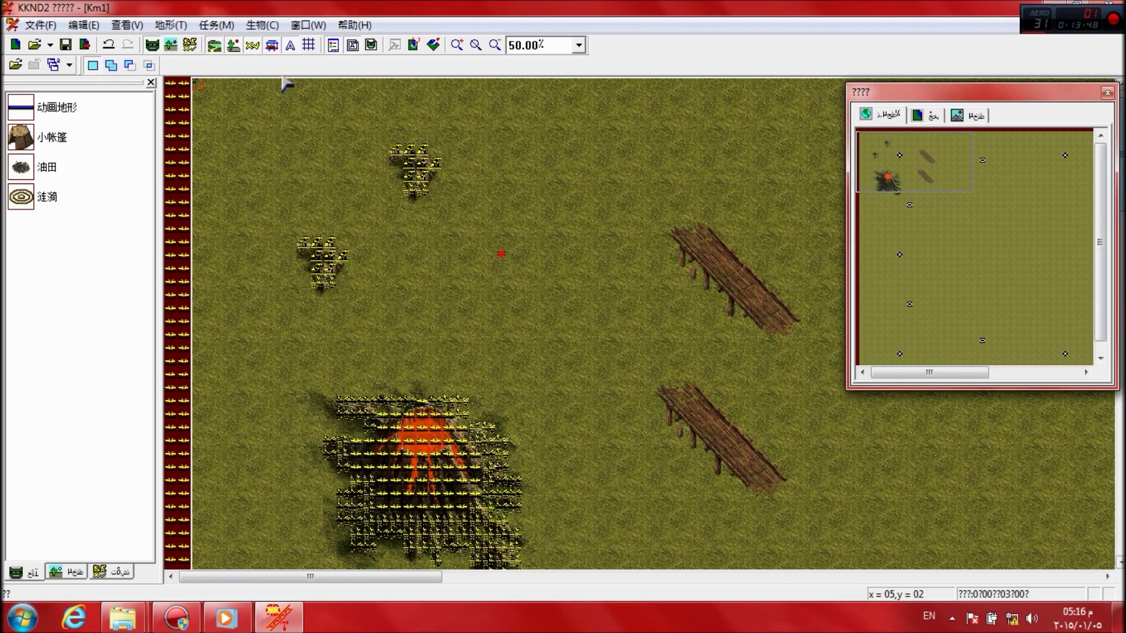
click(308, 45)
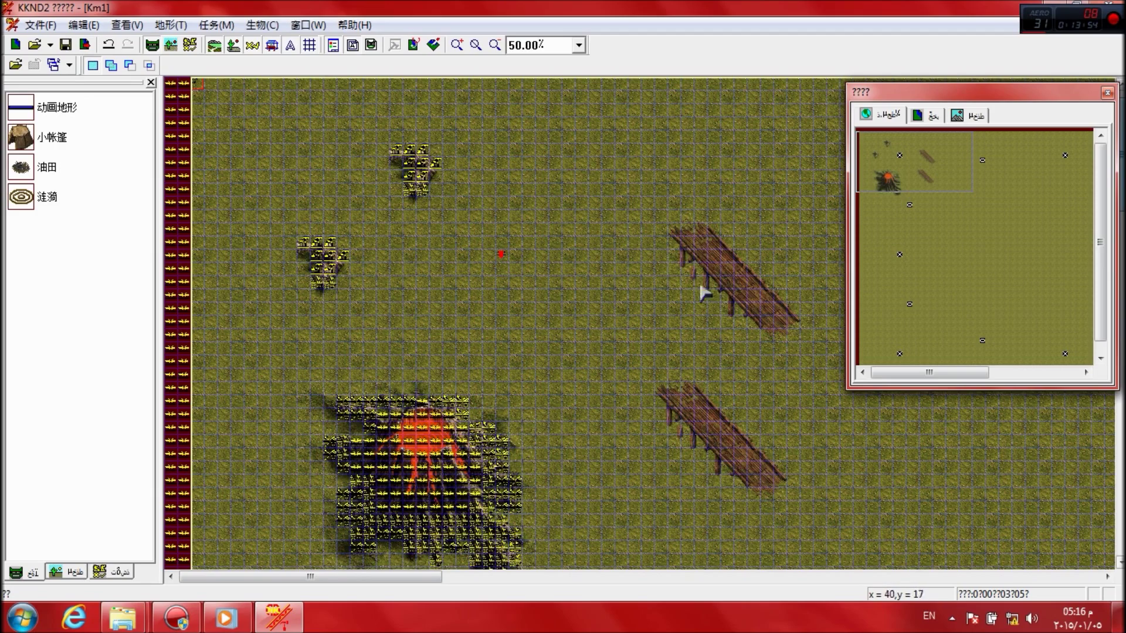
click(311, 46)
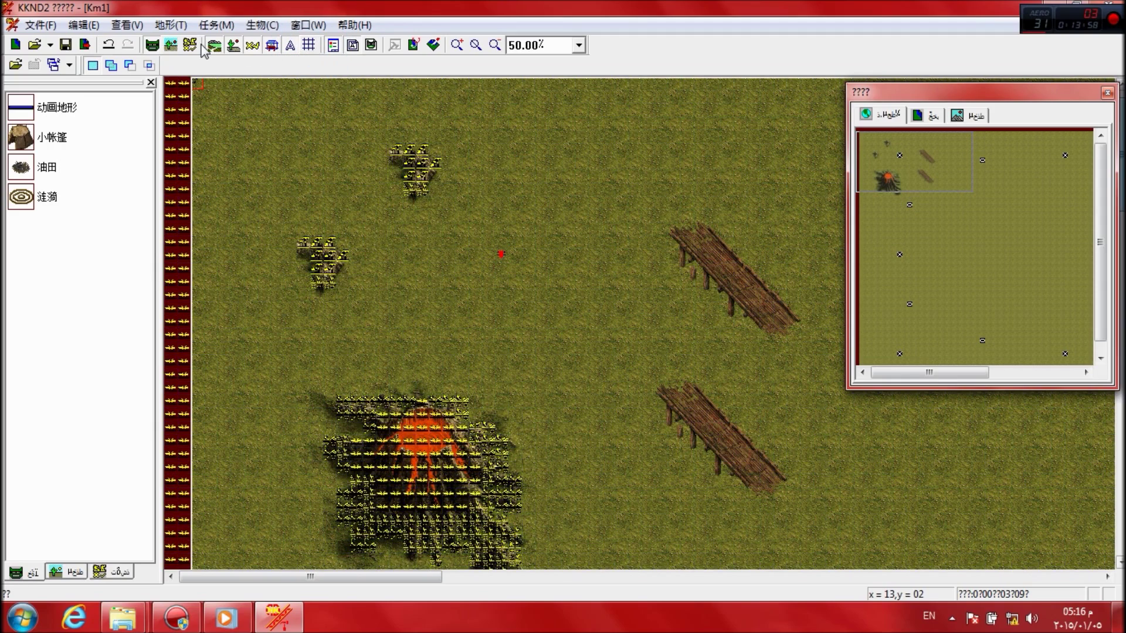
Step: Export the mission under the name 123 to the Levels\Multi folder and close the map editor
click(38, 27)
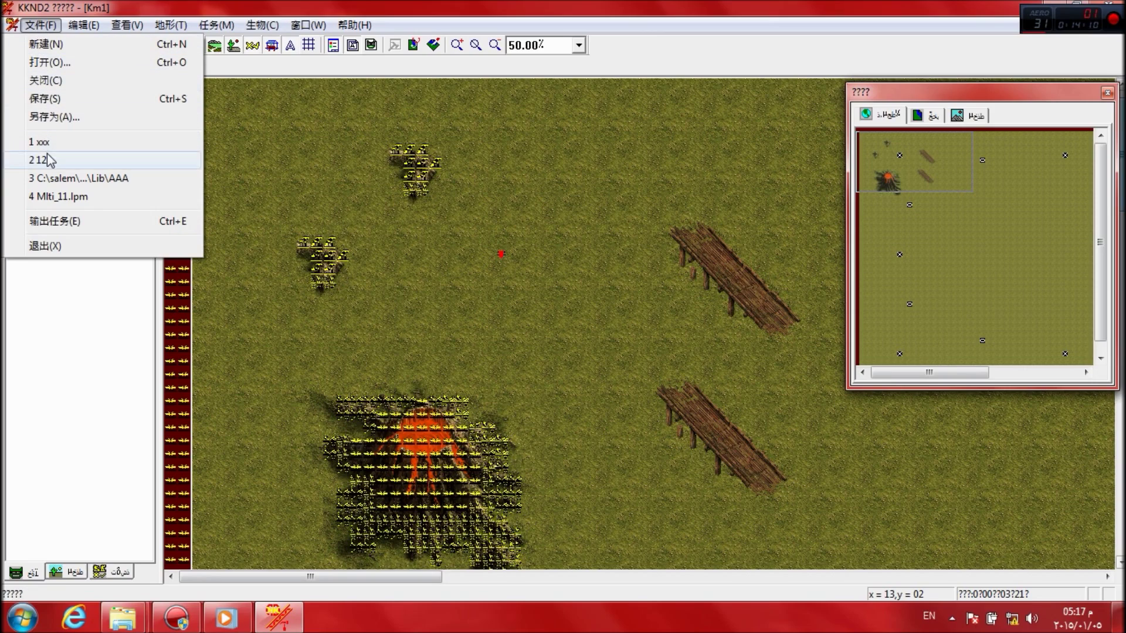
click(89, 224)
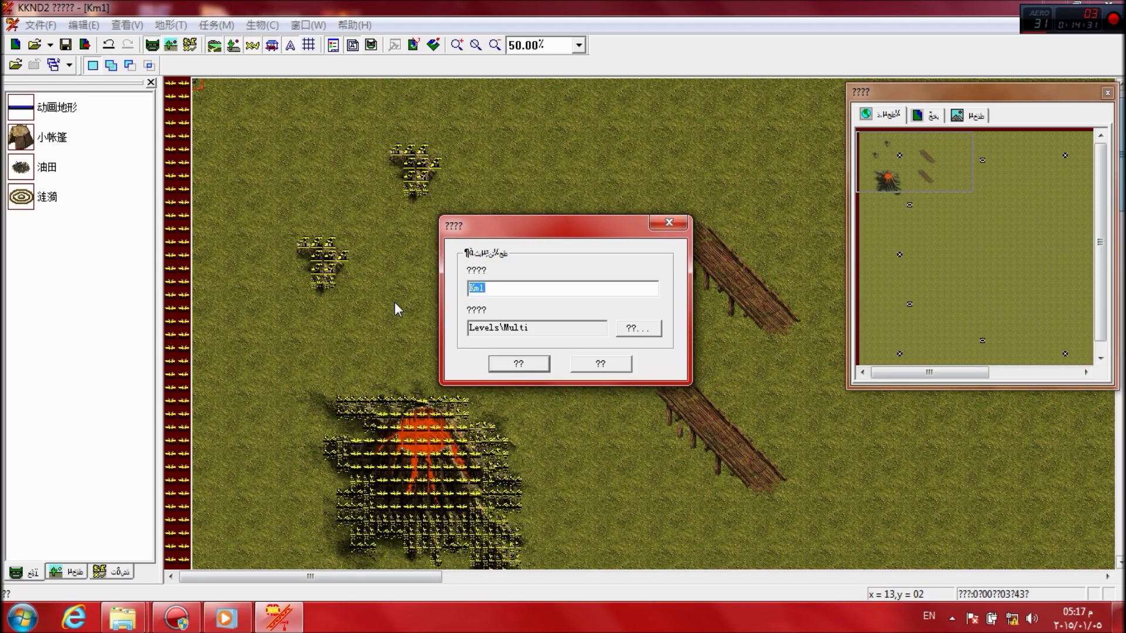
click(510, 295)
double_click(510, 295)
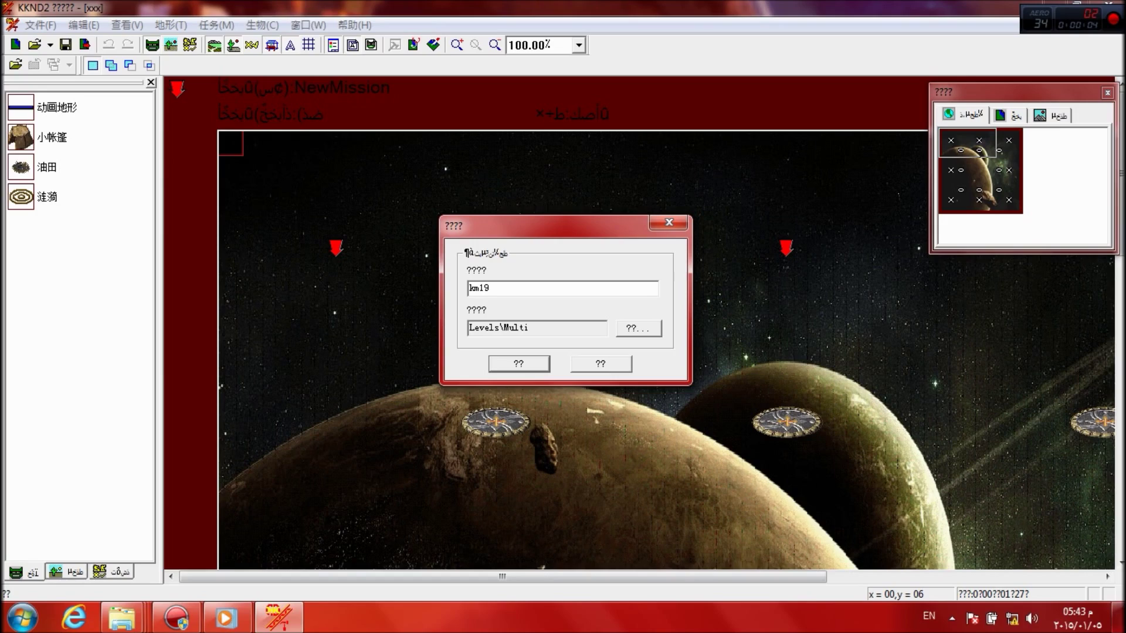
key(ctrl+a)
text(123)
key(Return)
key(Tab)
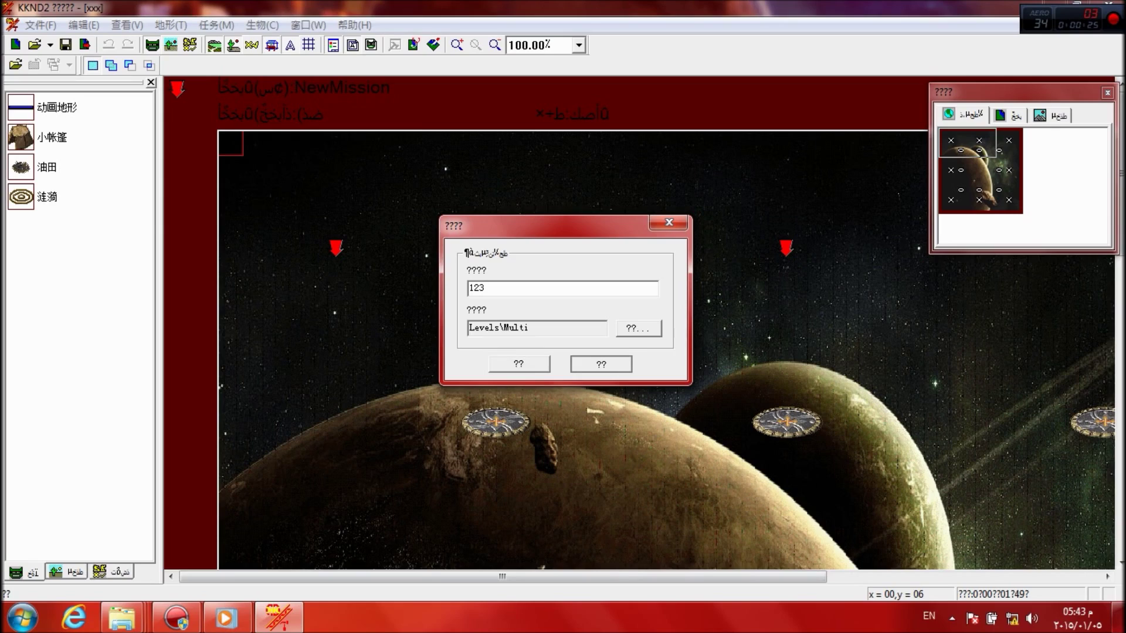
key(shift+Tab)
key(Return)
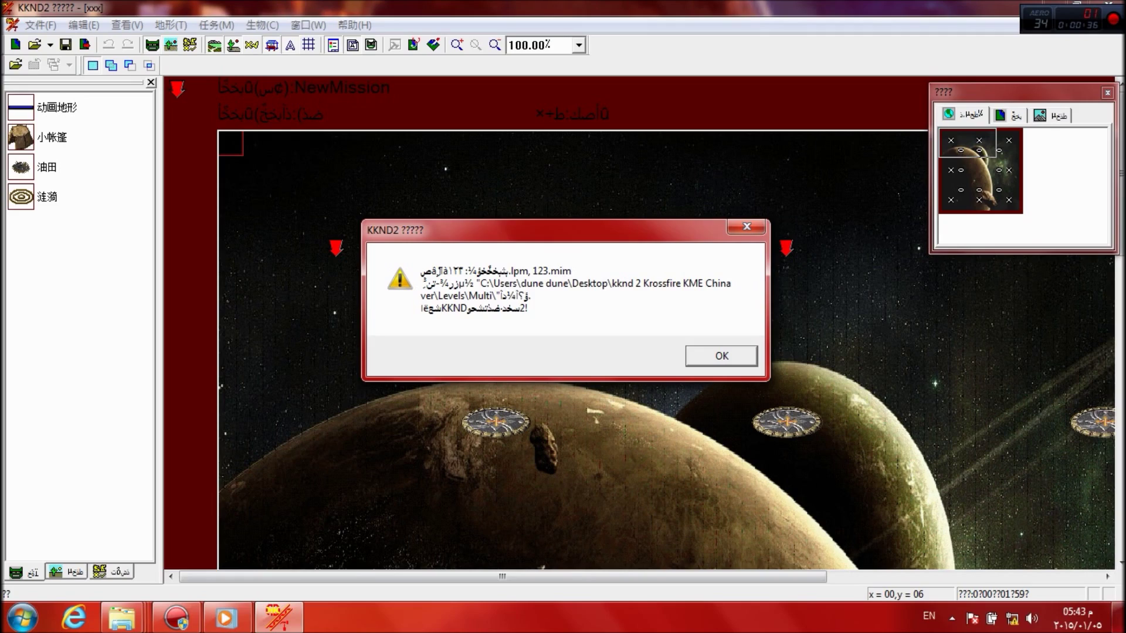
key(space)
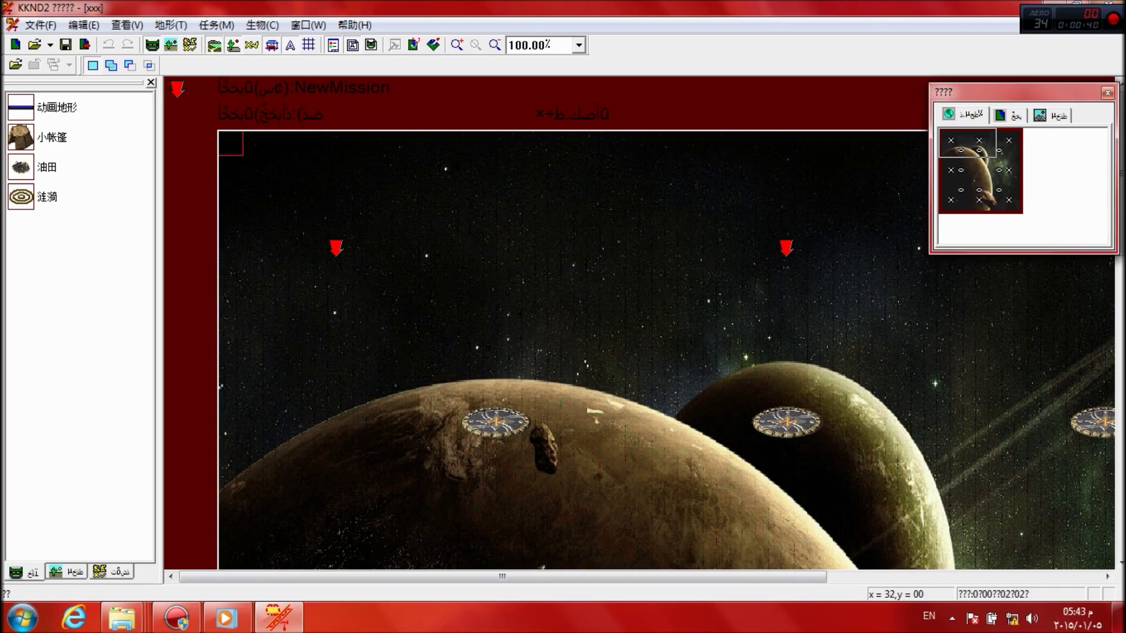
key(alt+F4)
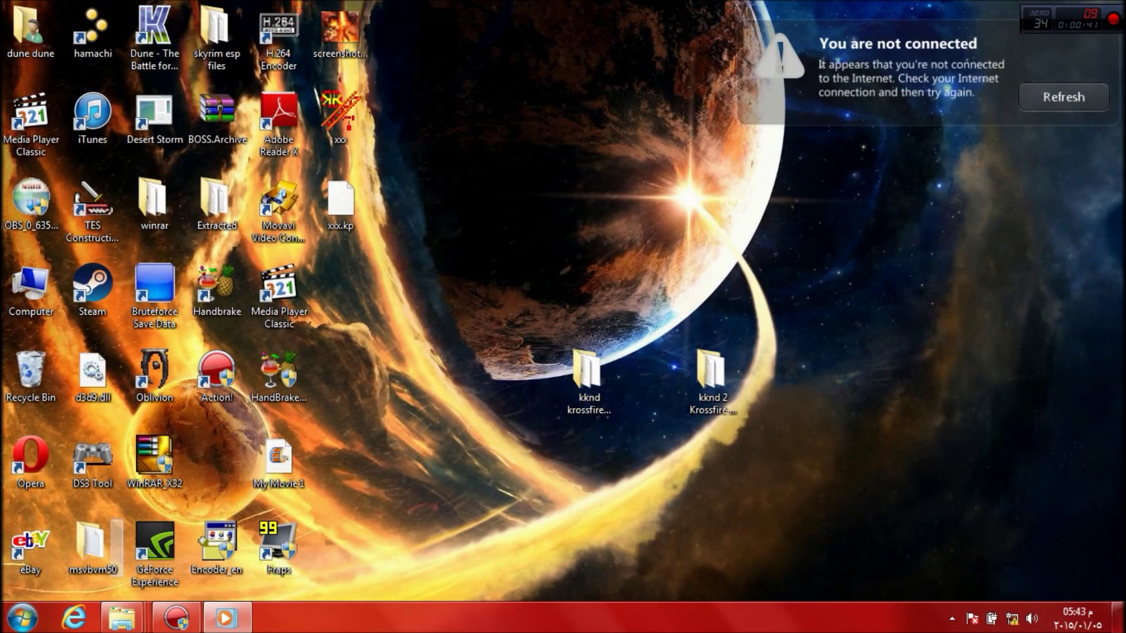
Step: Open the Levels\Multi folder inside the kknd 2 Krossfire KME China ver folder
mouse_move(123, 619)
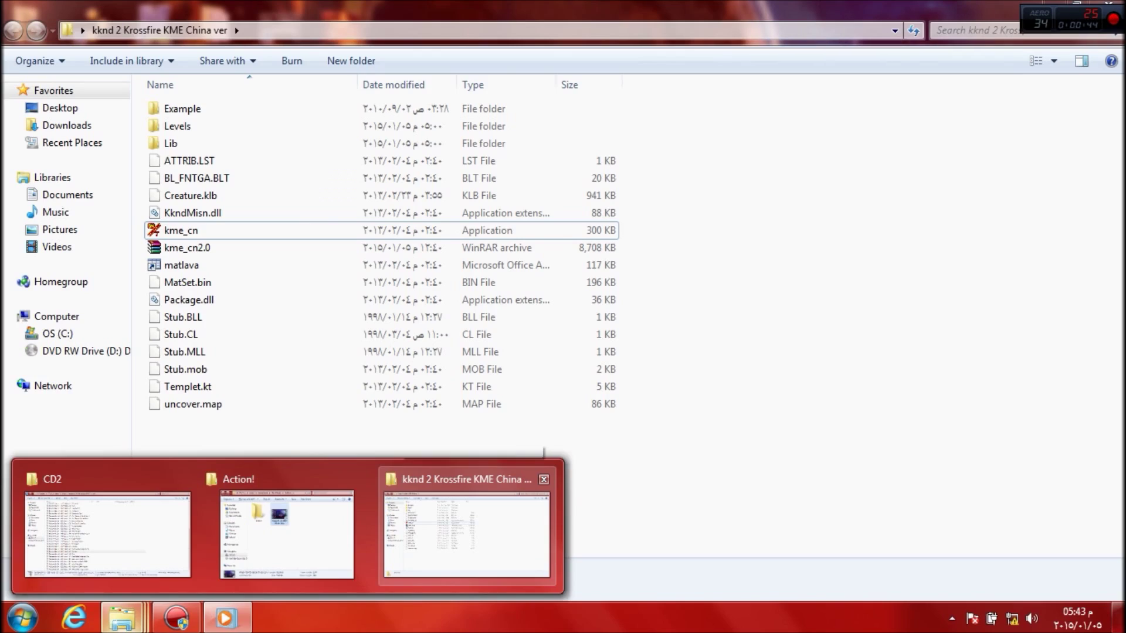
click(467, 531)
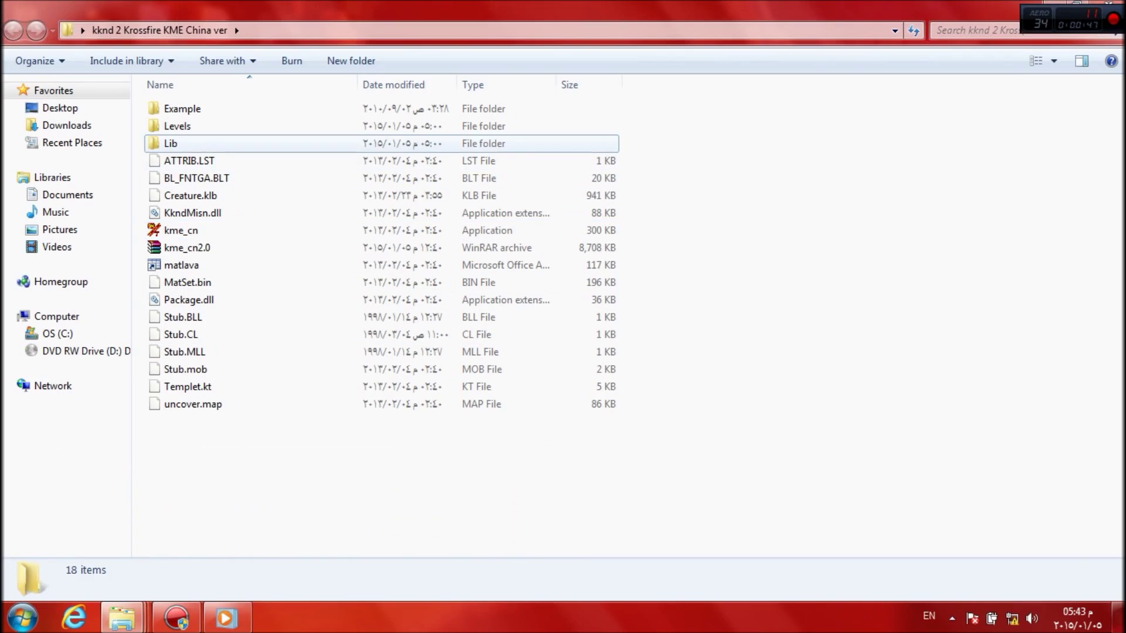
double_click(171, 144)
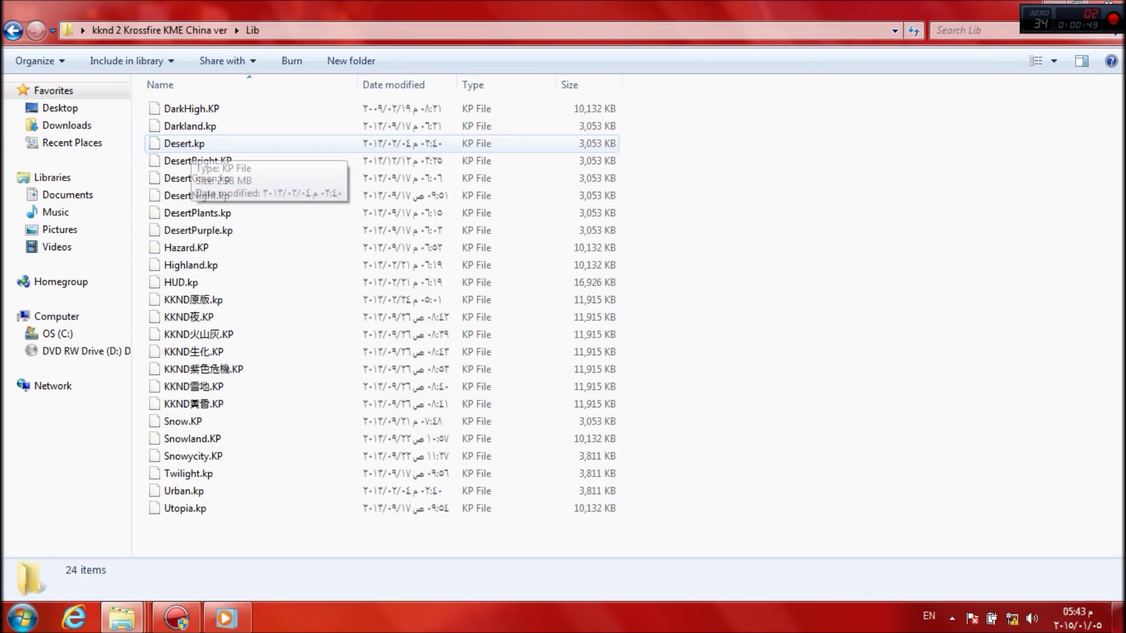
key(BackSpace)
key(Up)
key(Return)
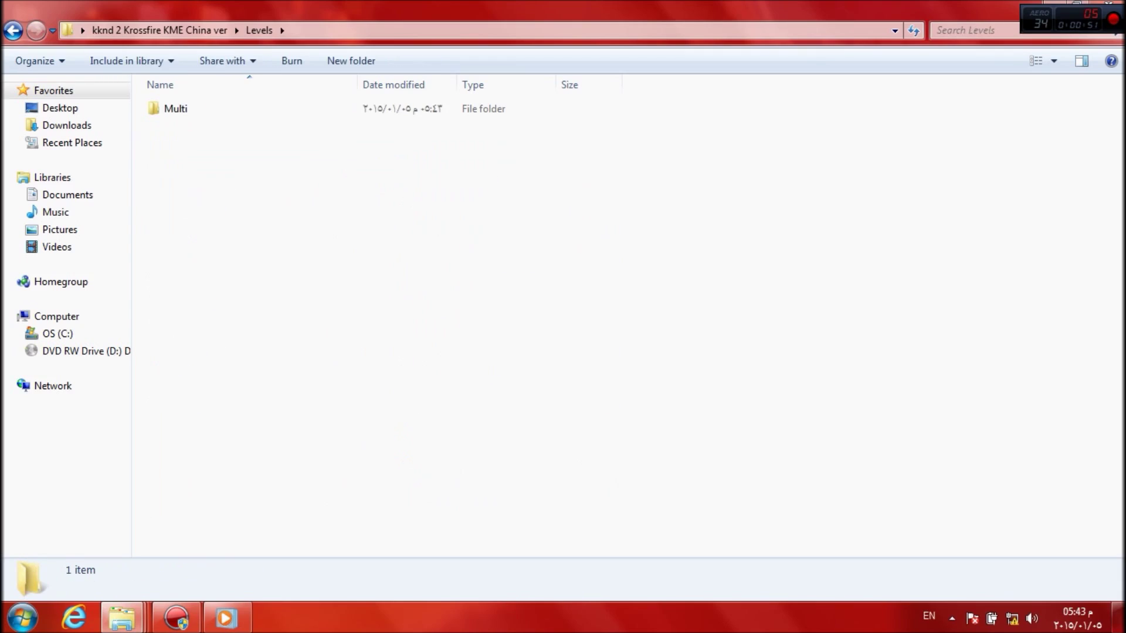
key(Down)
key(Return)
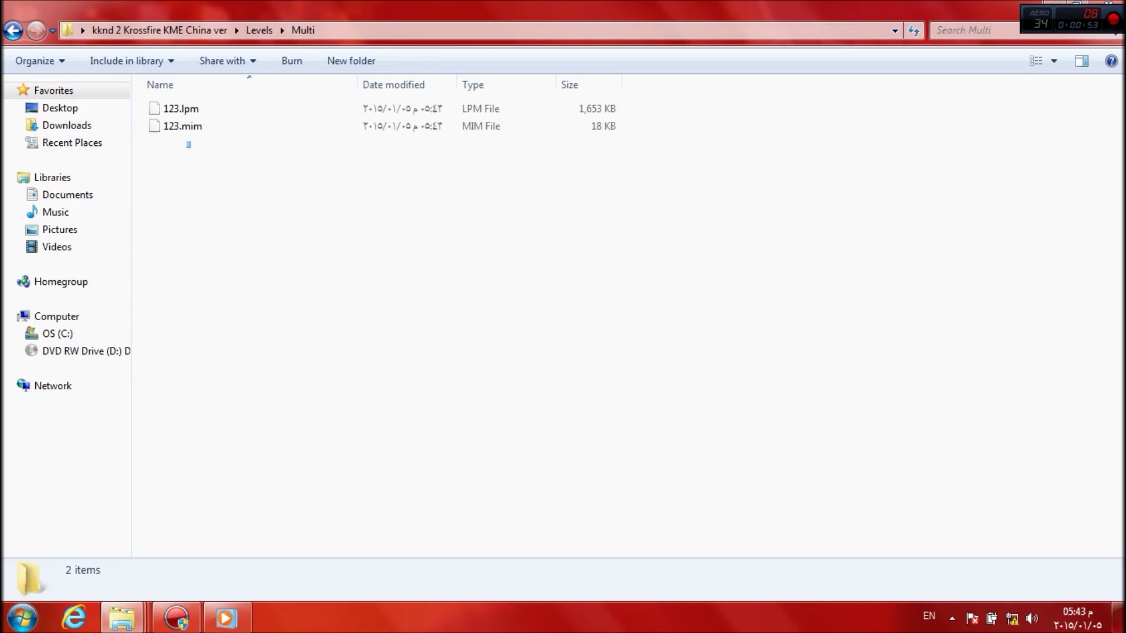
Step: Copy the exported files 123.lpm and 123.mim from the map editor's Multi folder
drag(188, 144, 170, 107)
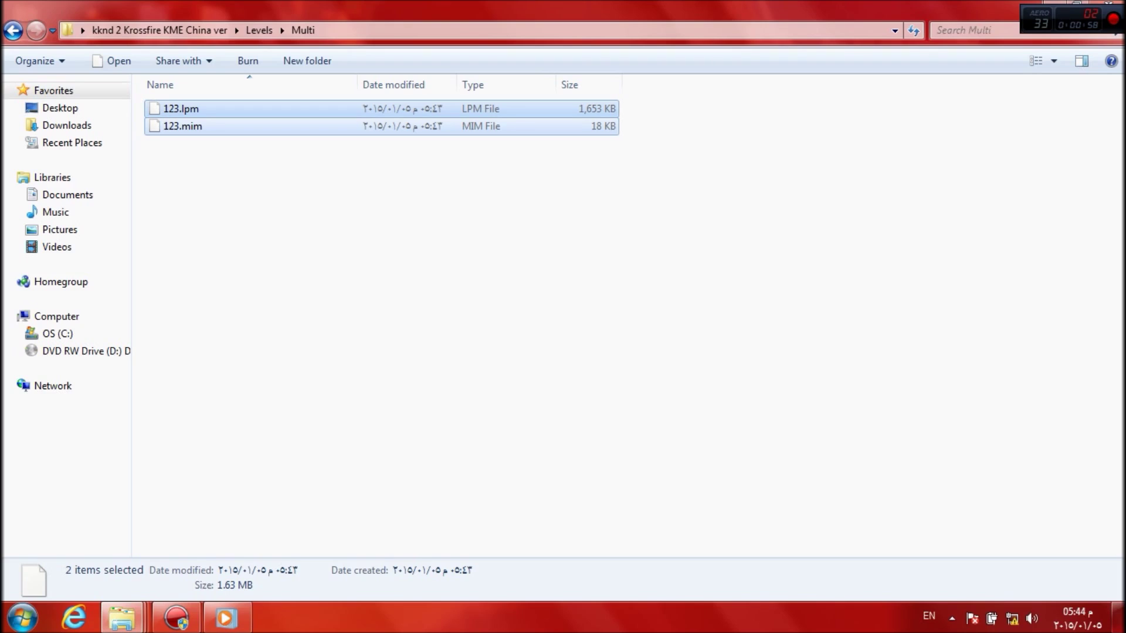
key(Menu)
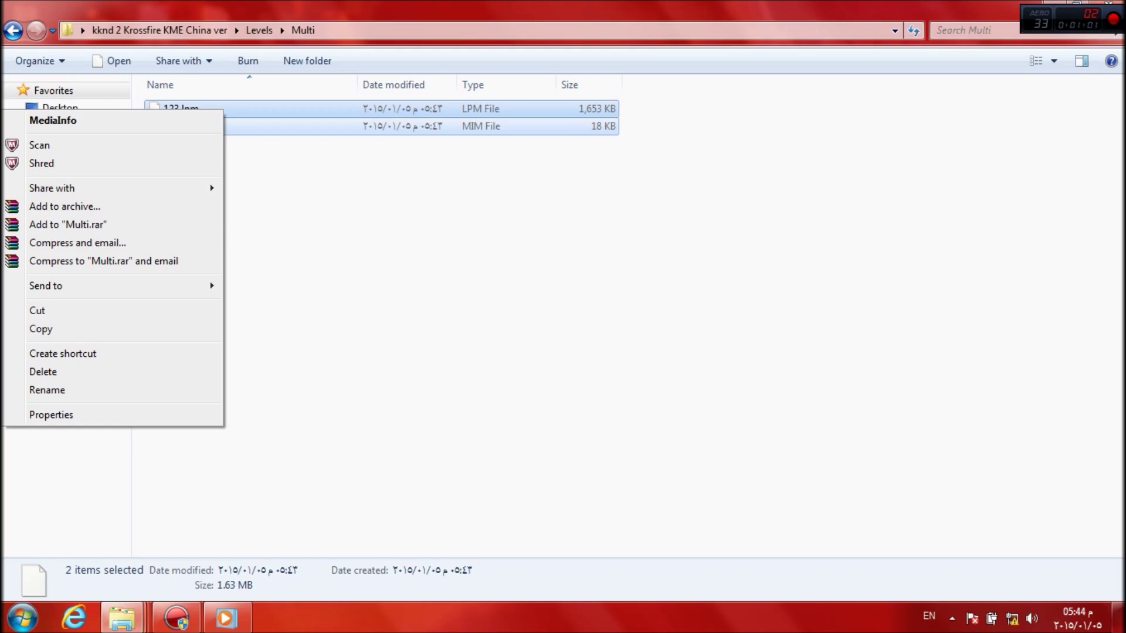
key(Down)
key(Down)
key(Down)
key(Down)
key(Down)
key(Down)
key(Down)
key(Down)
key(Down)
key(Down)
key(Down)
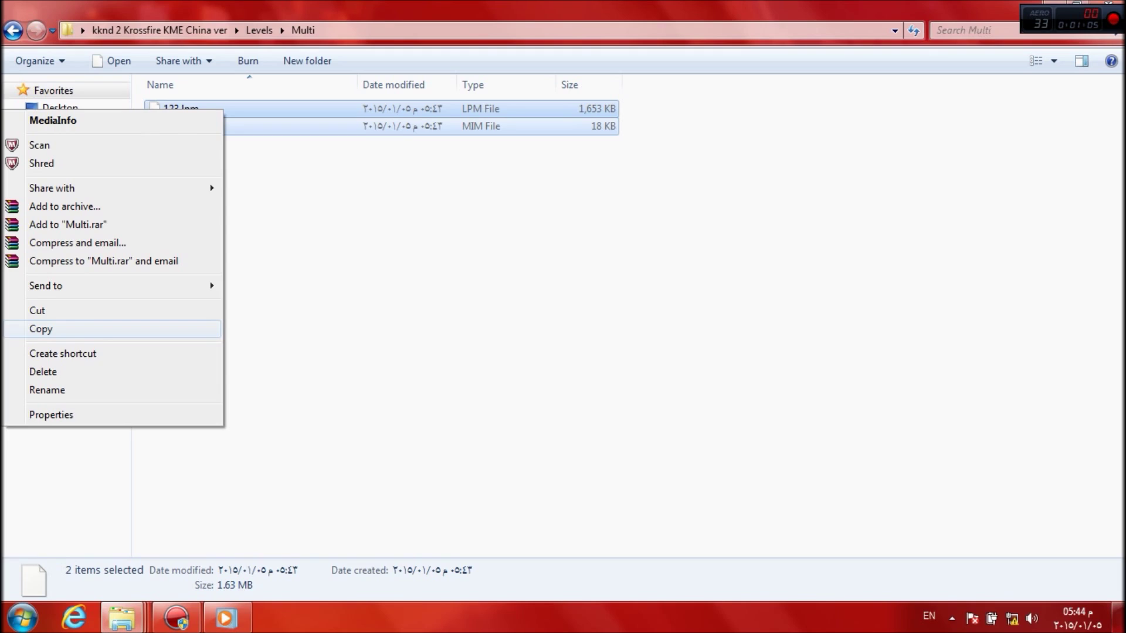
key(Return)
Step: Open the OS (C:) drive in a separate file window and maximize it
key(super)
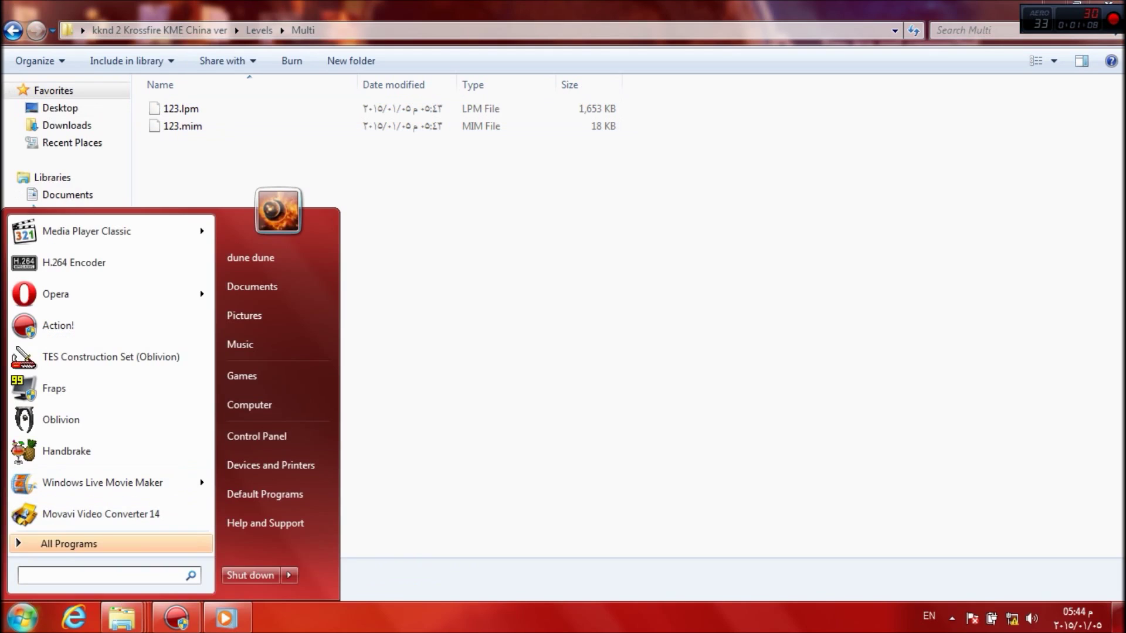
key(Right)
key(Down)
key(Down)
key(Down)
key(Down)
key(Down)
key(Return)
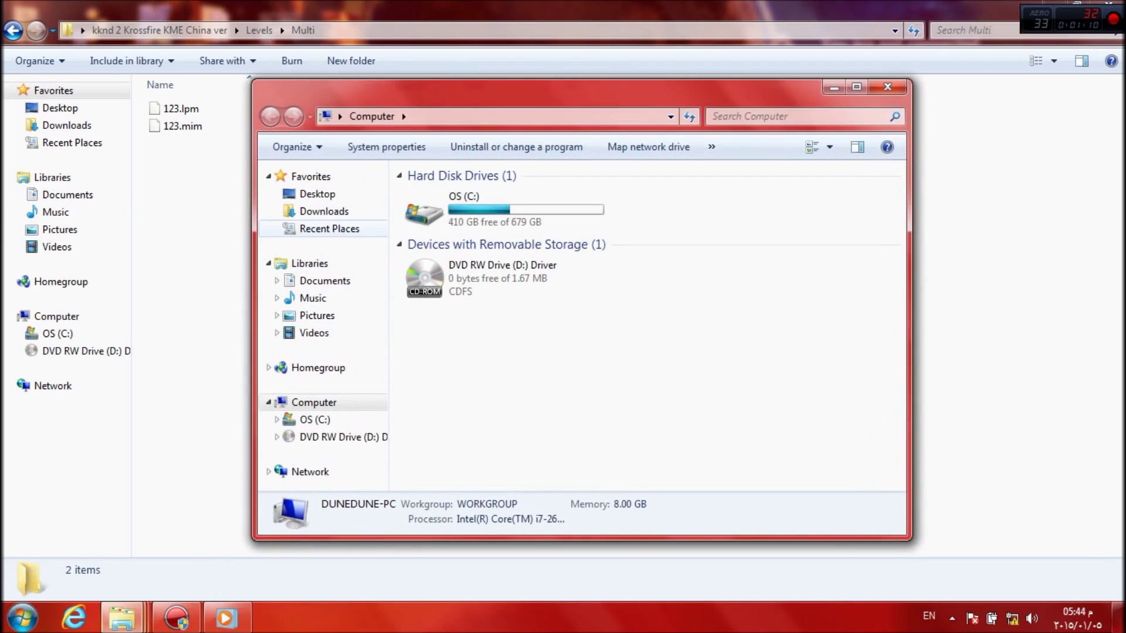
key(Down)
key(Return)
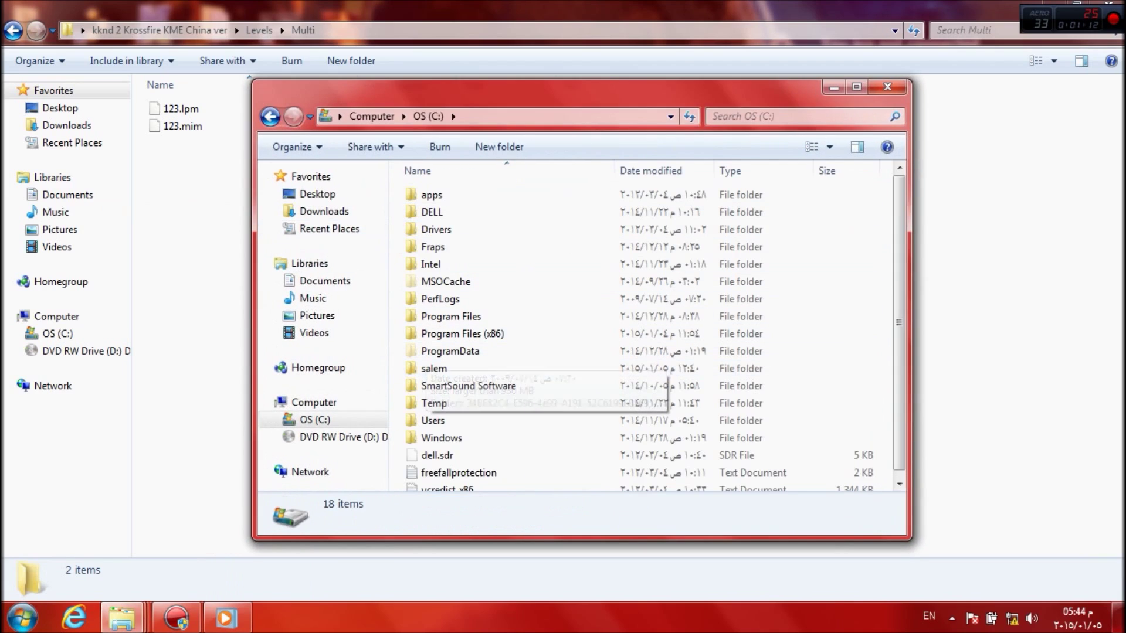
key(super+Up)
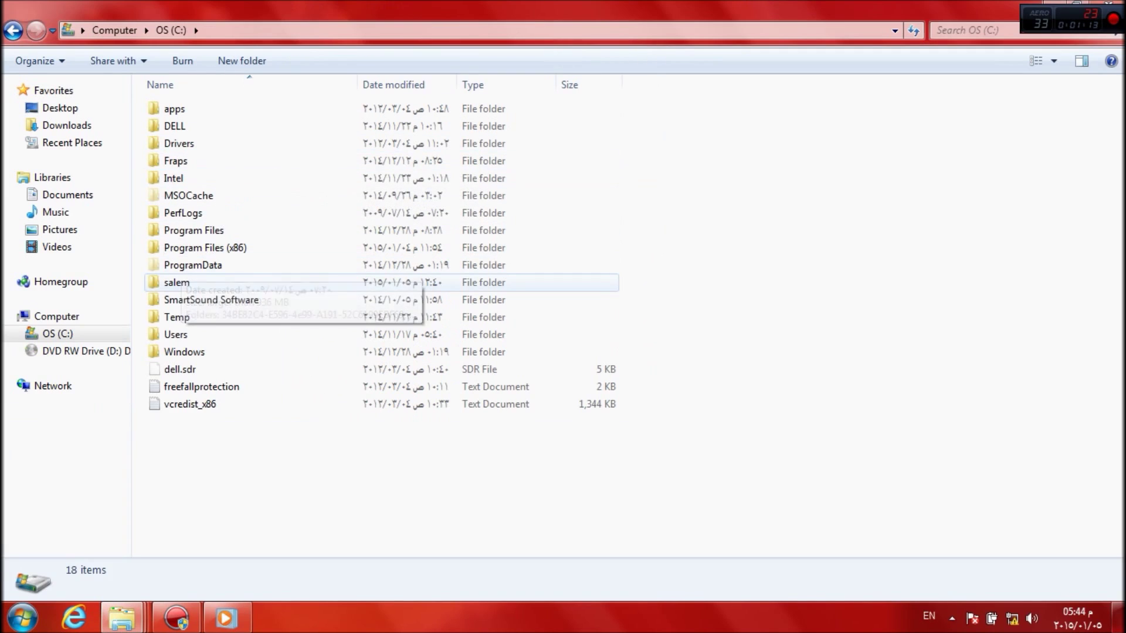
Step: Open the Levels folder of the game under Games\KKND 2 A- Krossfire\KKND 2- Krossfire
double_click(176, 282)
double_click(463, 120)
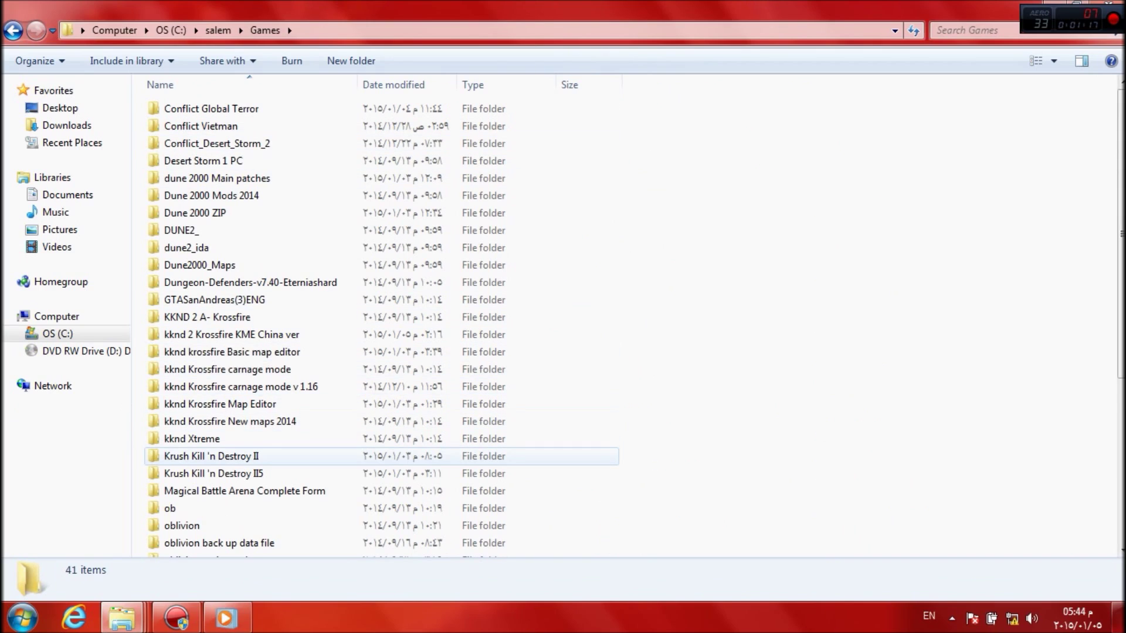
double_click(206, 317)
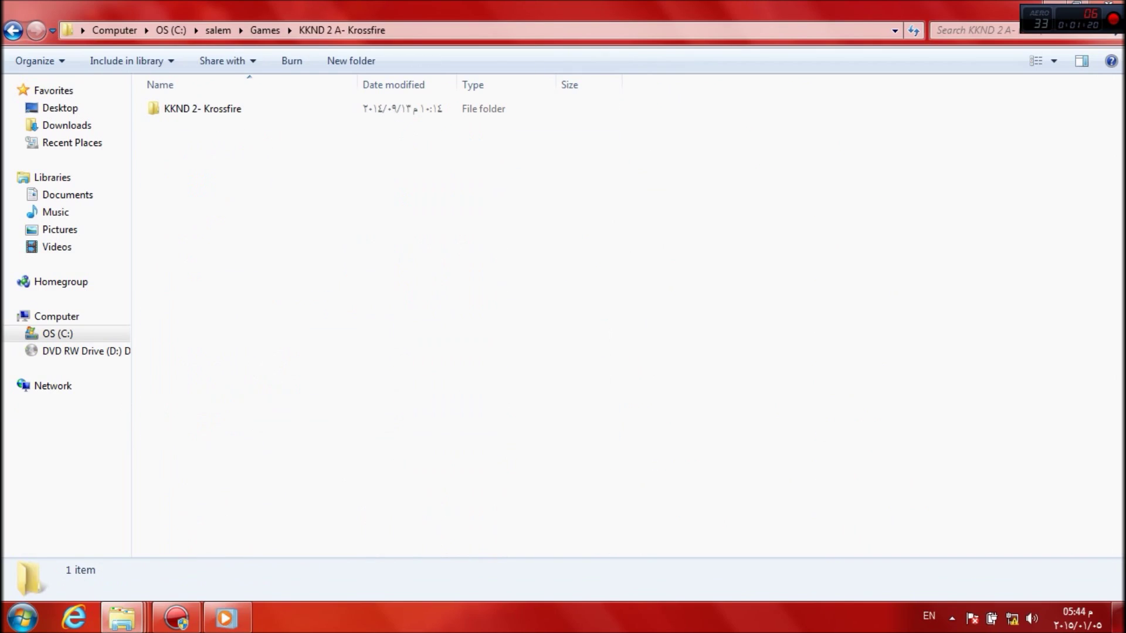
double_click(203, 109)
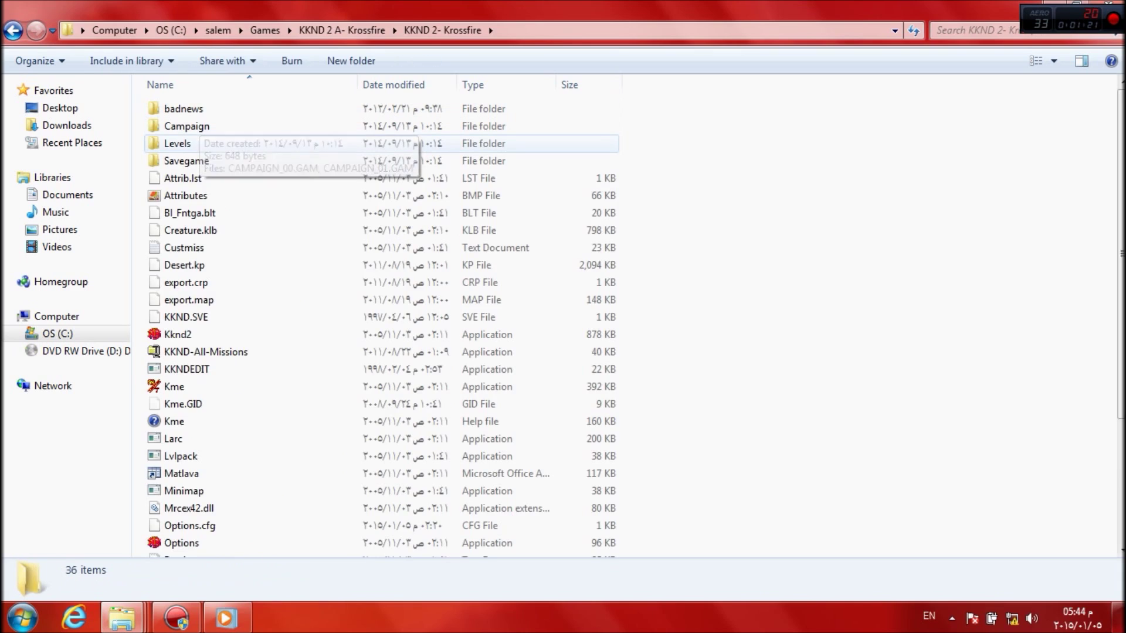
double_click(179, 143)
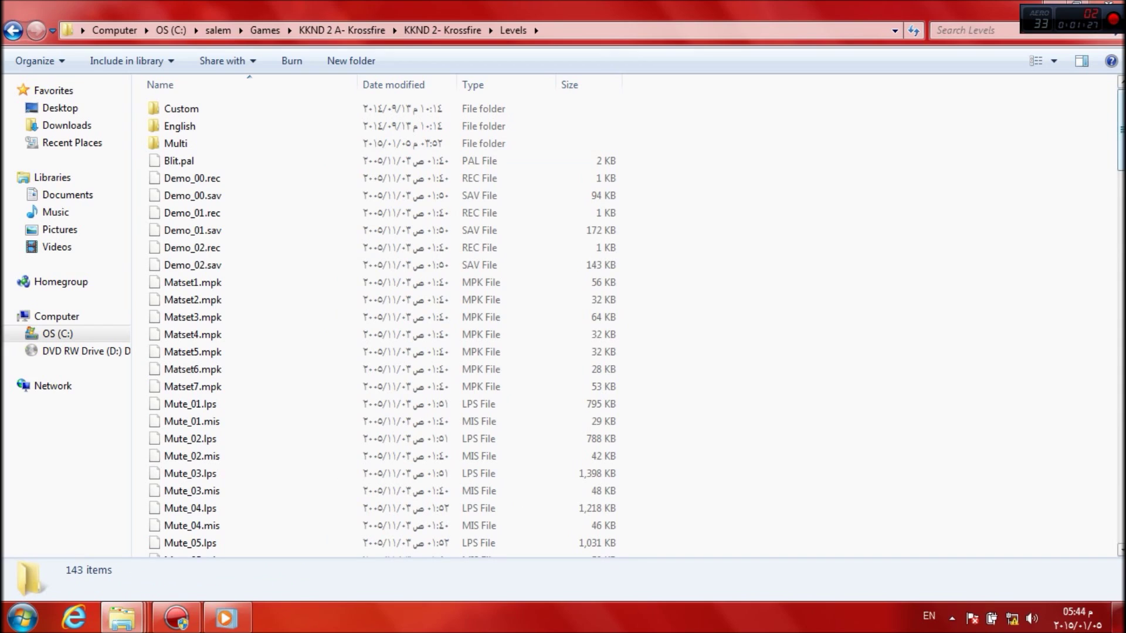
Step: Look at the Custom folder's name and contents and return to the Levels folder
mouse_move(1120, 131)
mouse_down()
mouse_move(1121, 312)
mouse_move(1121, 127)
mouse_up()
drag(681, 187, 640, 192)
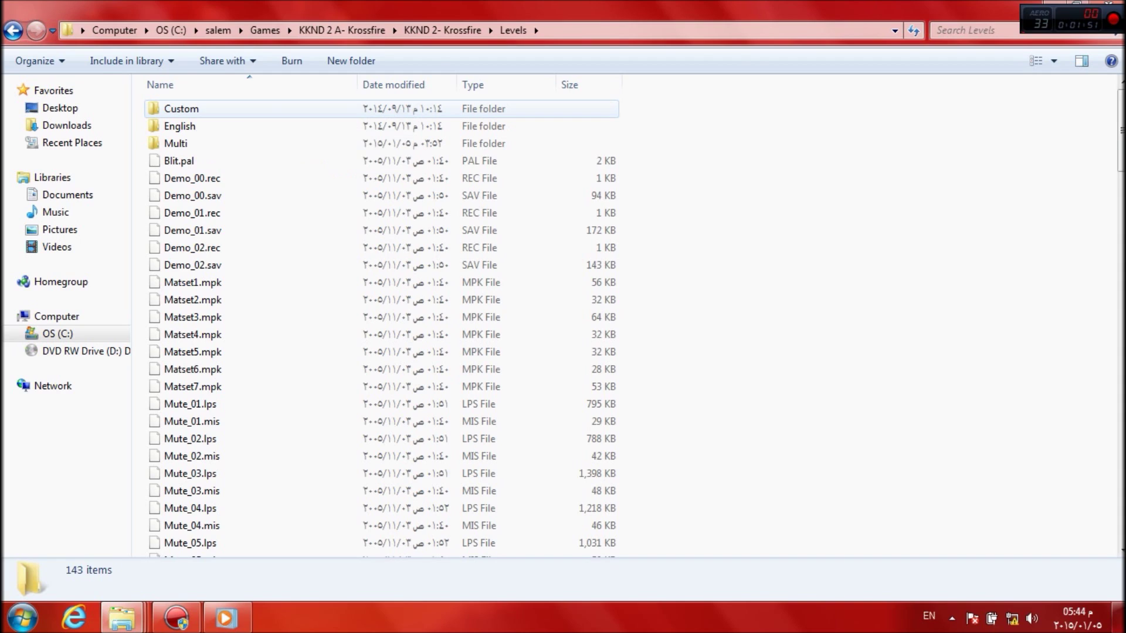
click(181, 108)
key(F2)
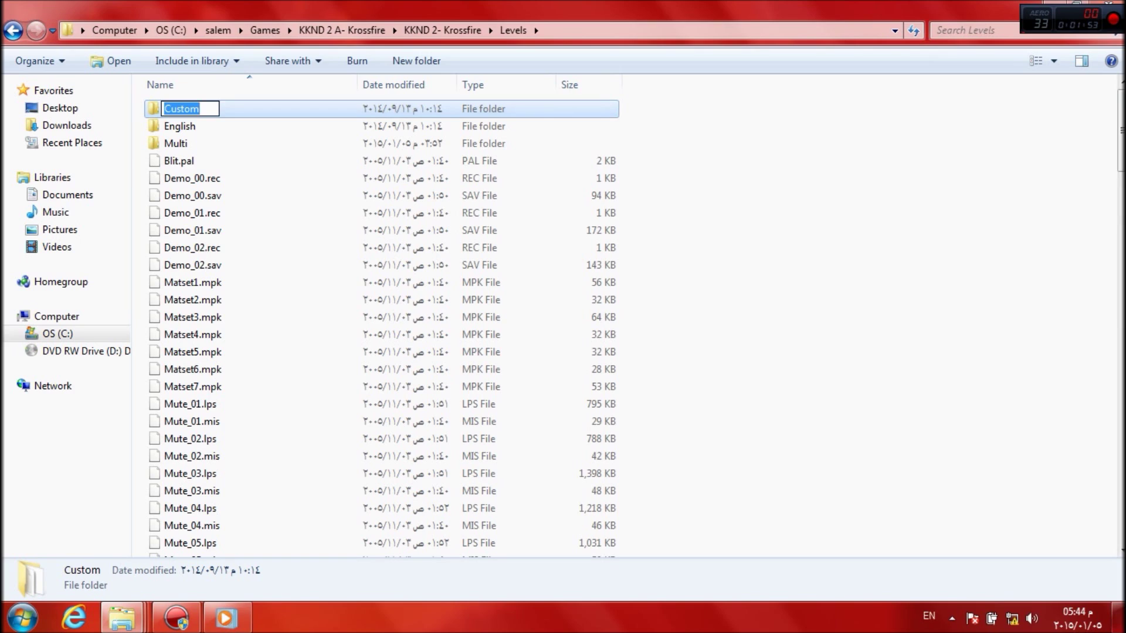
click(180, 126)
click(181, 108)
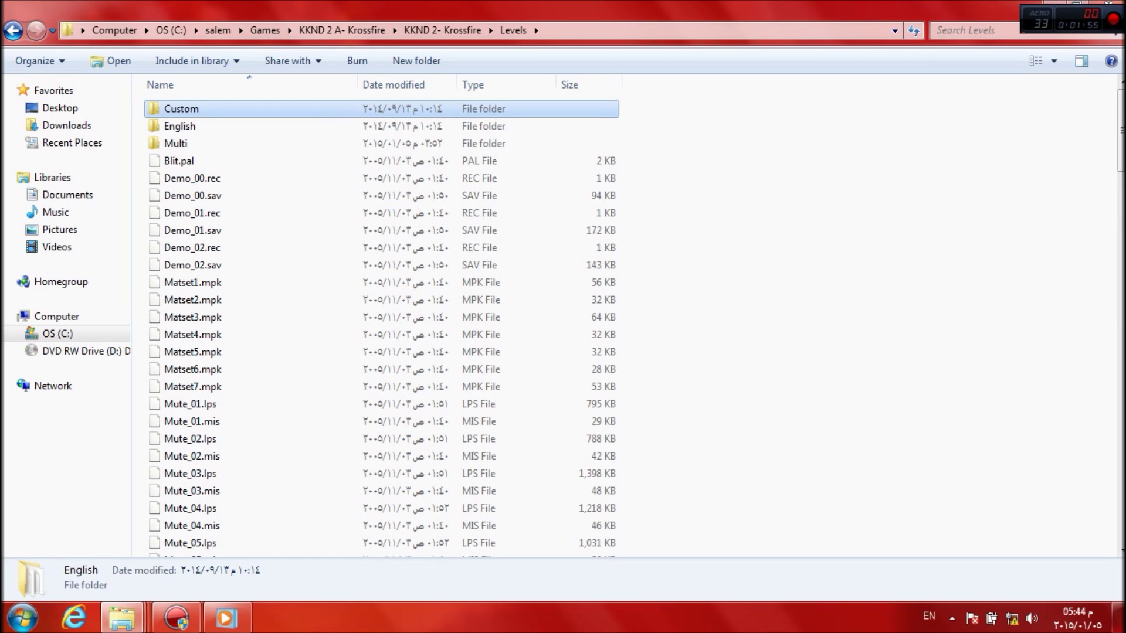
key(F2)
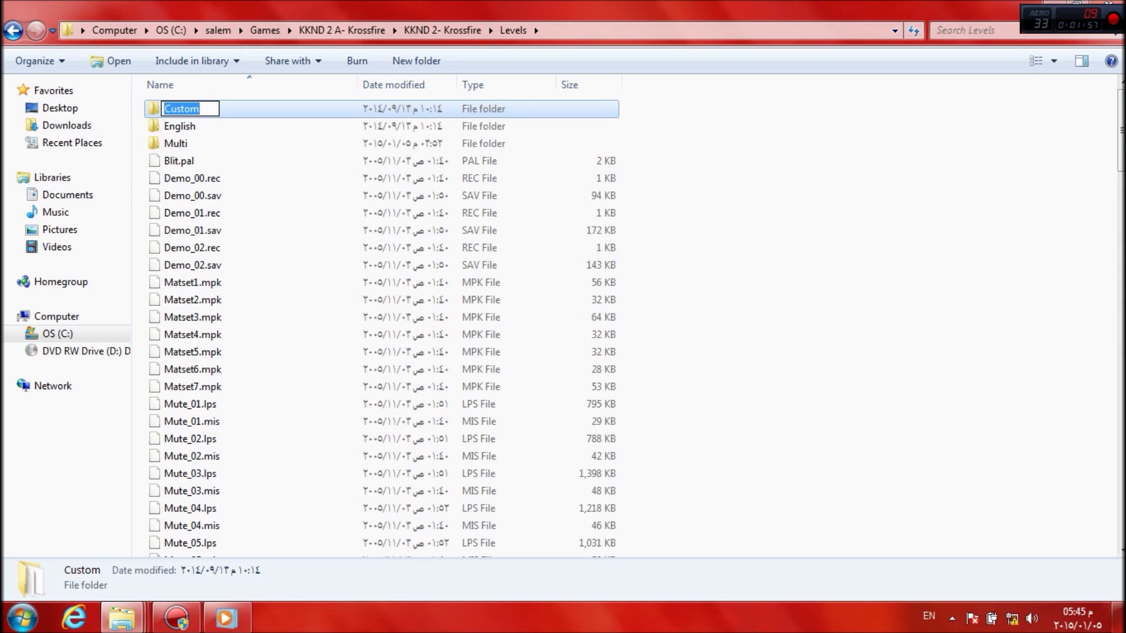
key(End)
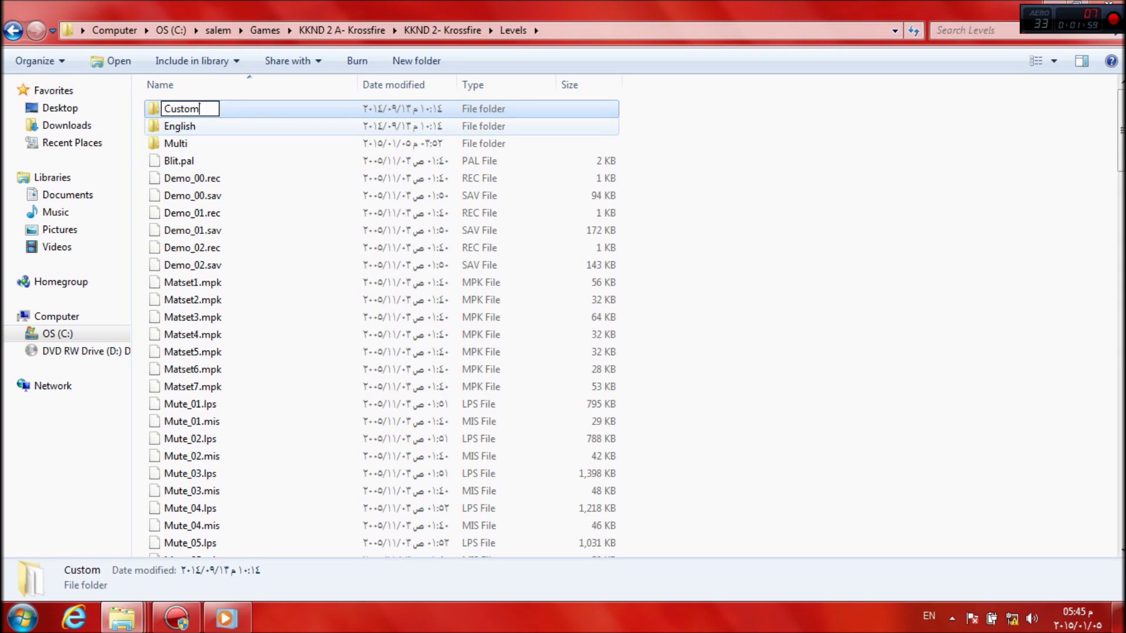
click(180, 126)
double_click(181, 109)
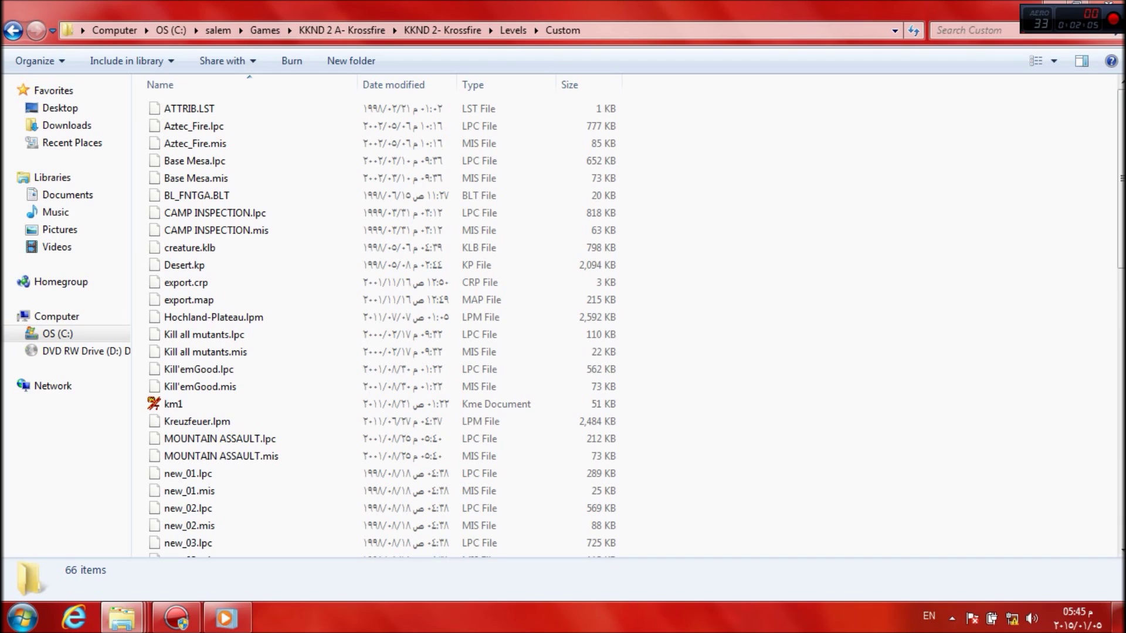
key(BackSpace)
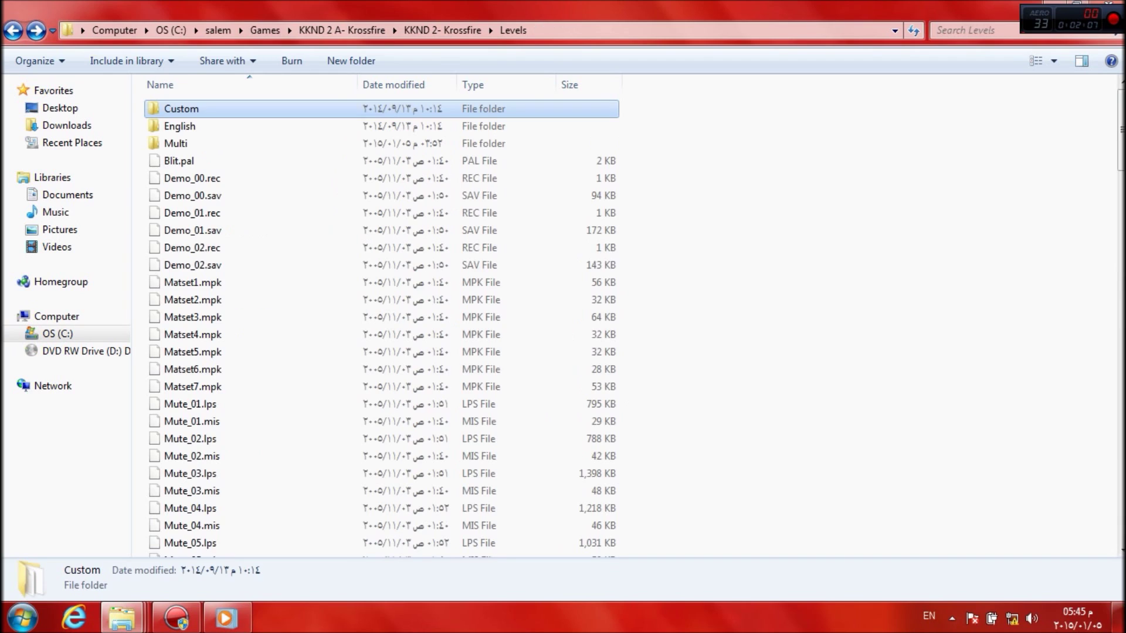
Step: Open the Multi folder inside the game's Levels folder
key(Down)
key(Down)
key(Down)
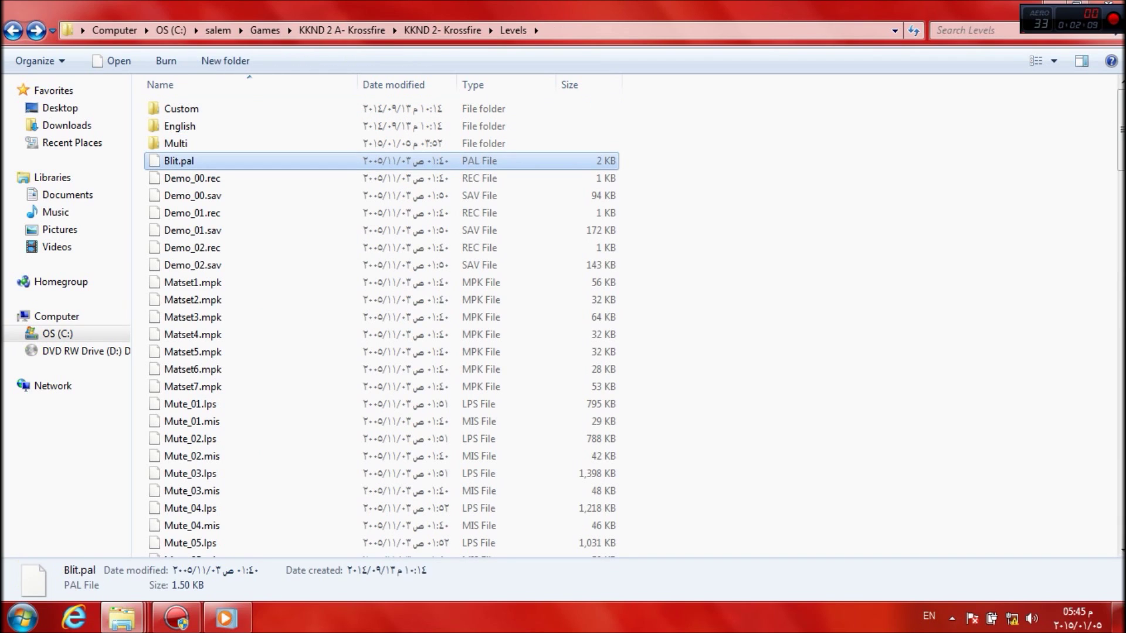
key(Up)
key(Return)
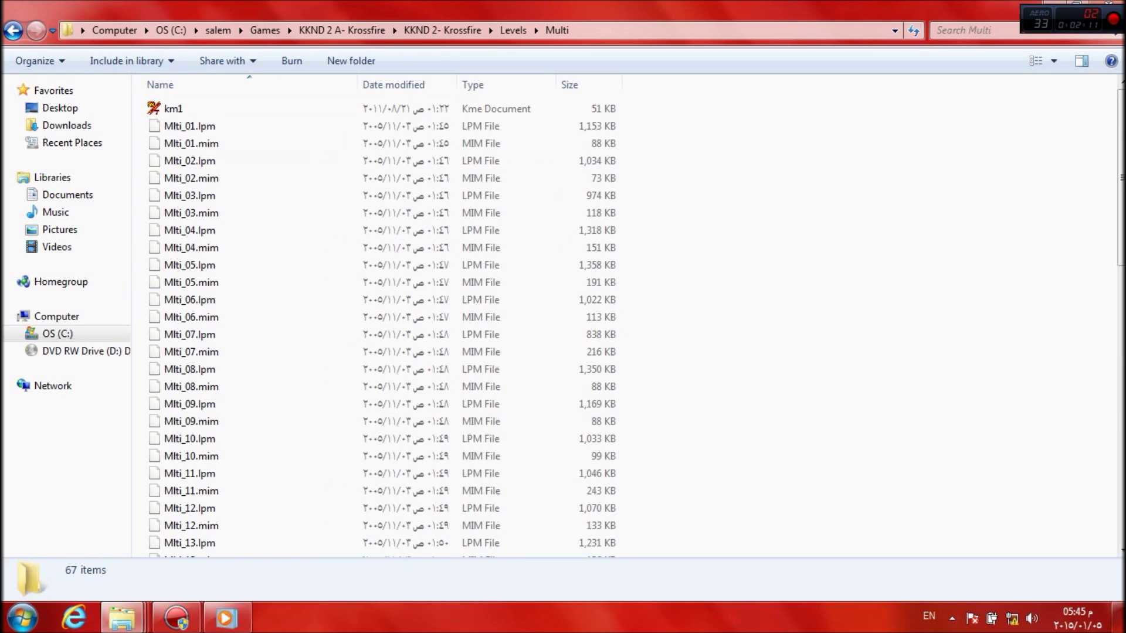
Step: Paste the copied 123.lpm and 123.mim files into the game's Multi folder and refresh the file list
key(Menu)
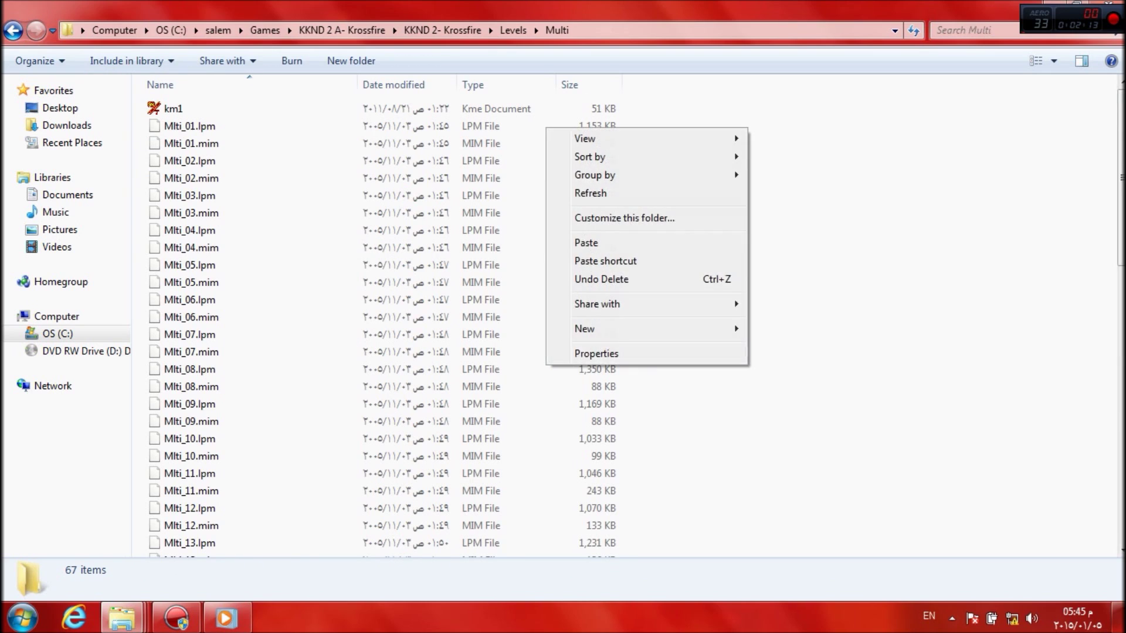
key(Up)
key(Up)
key(Up)
key(Up)
key(Up)
key(Up)
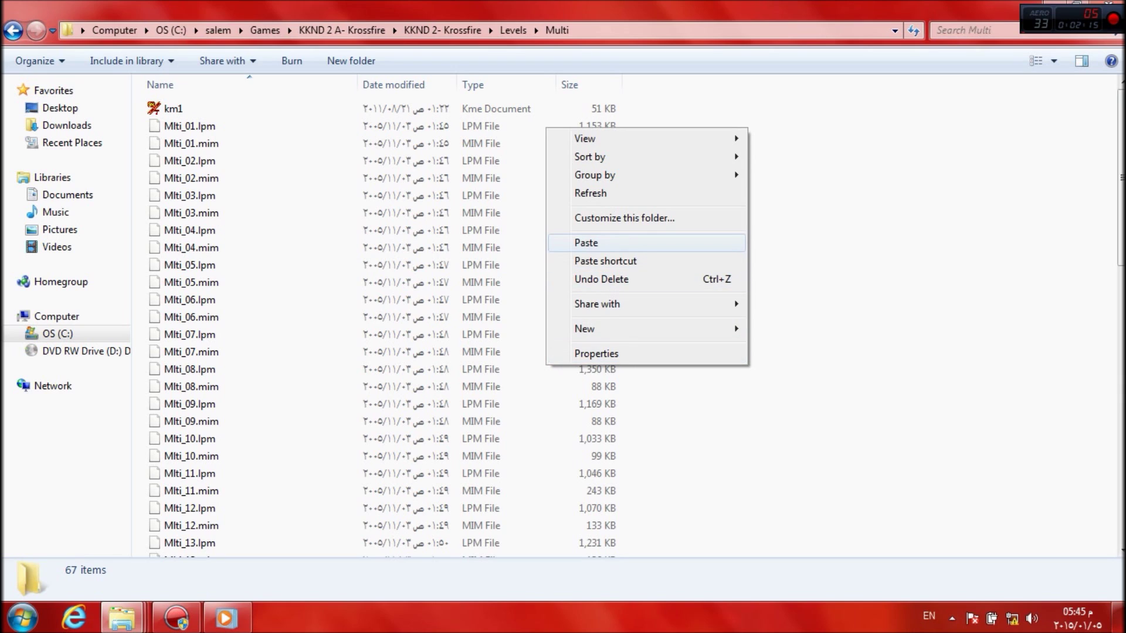
key(Return)
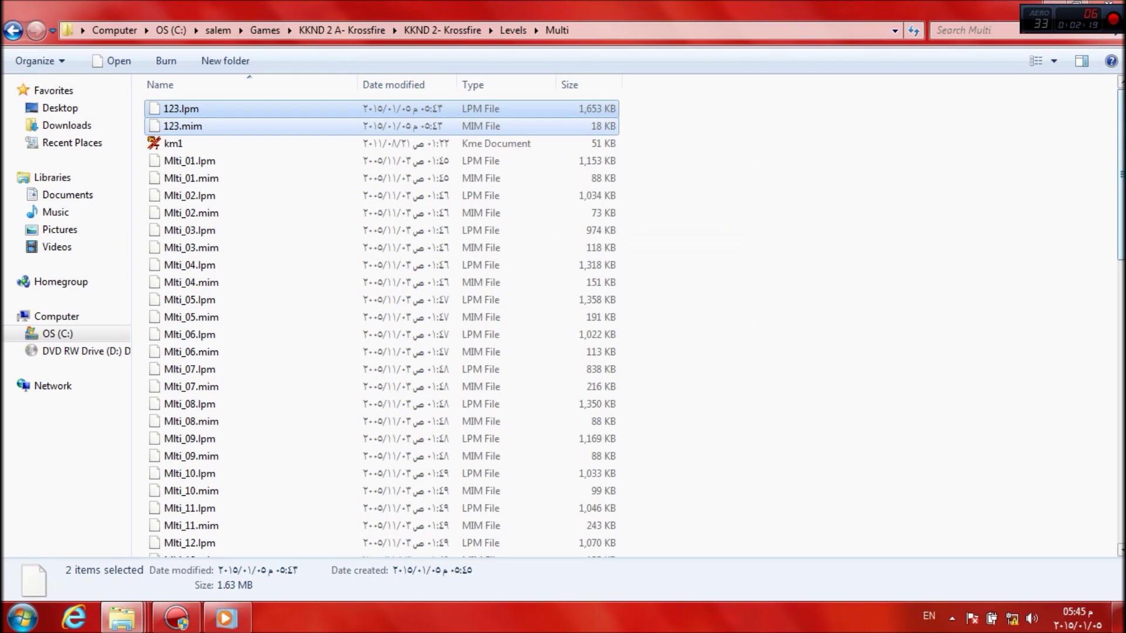
click(631, 195)
right_click(631, 195)
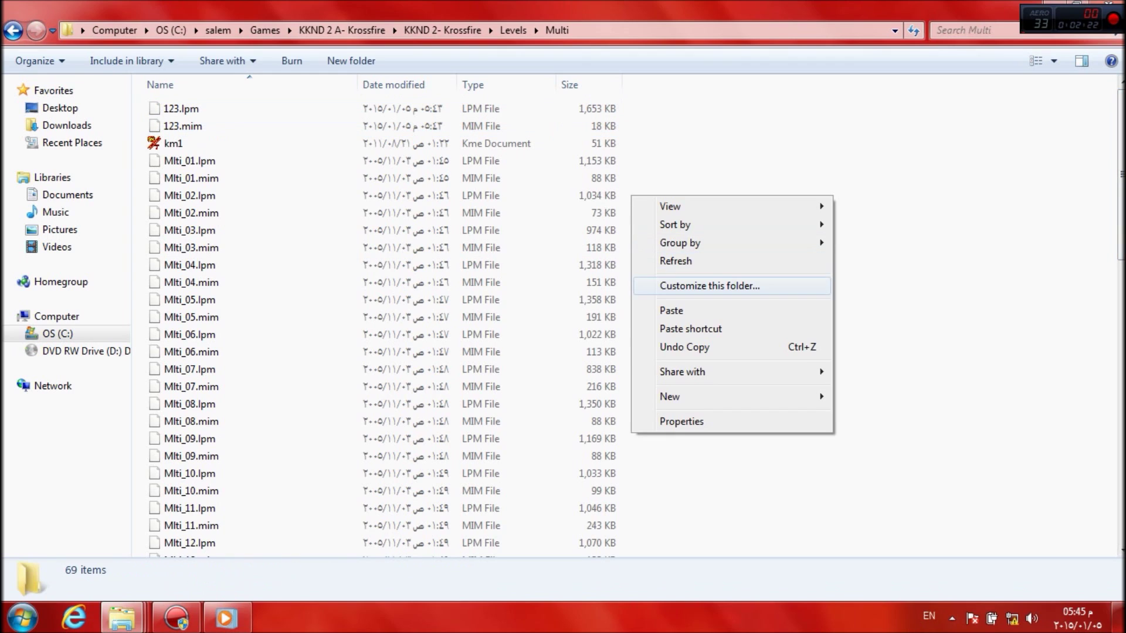
click(676, 261)
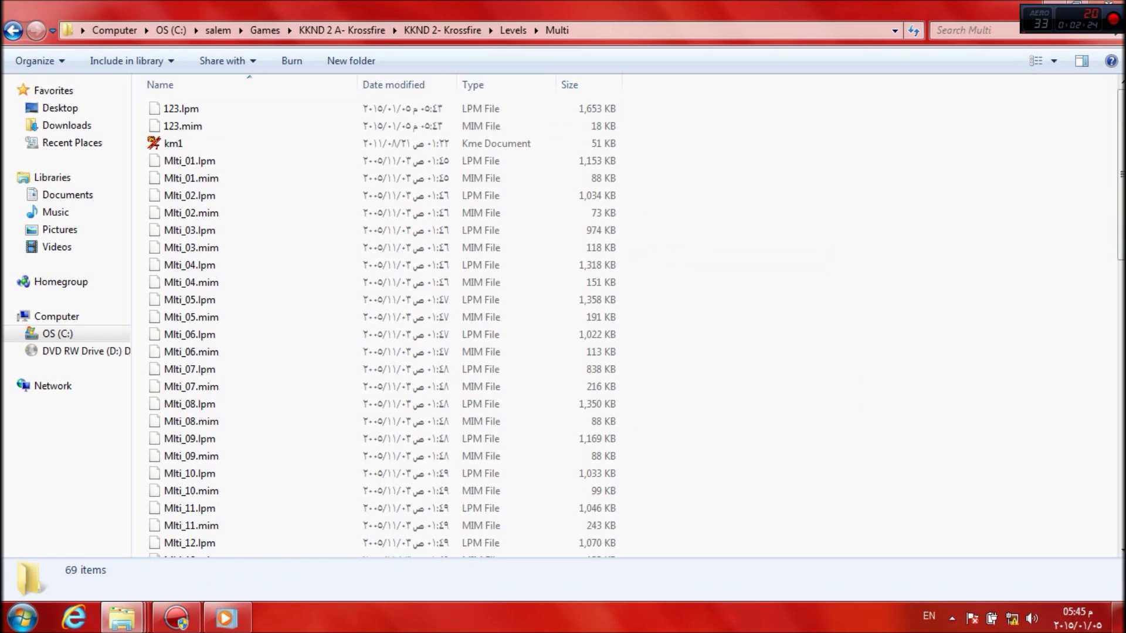
Step: Go back up to the KKND 2- Krossfire folder and locate the Kknd2 application
key(BackSpace)
key(BackSpace)
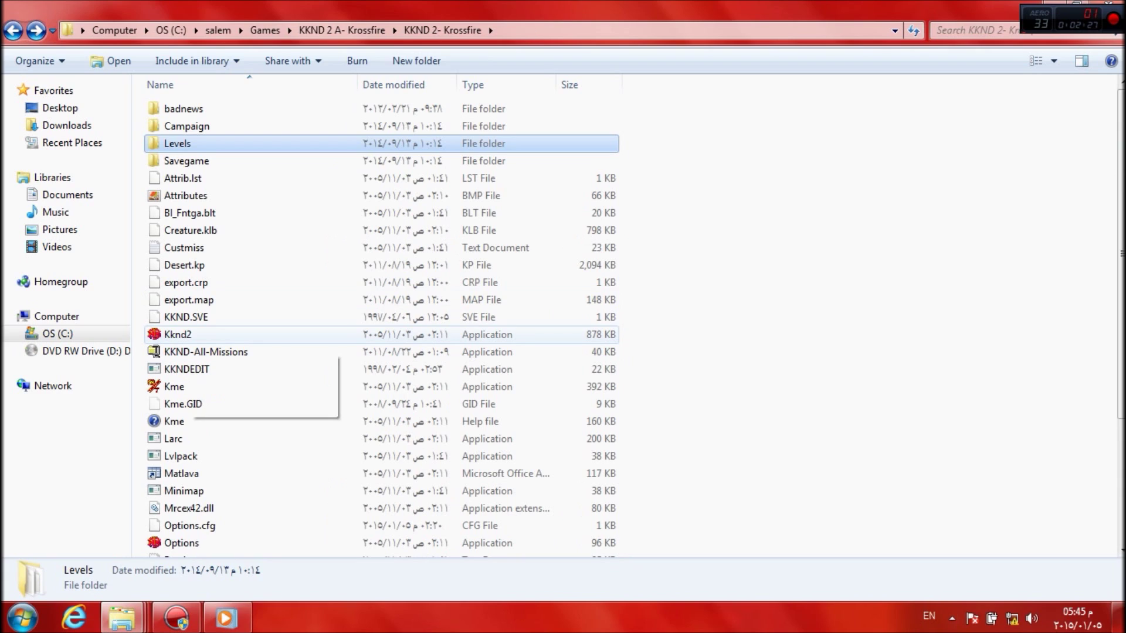
click(179, 335)
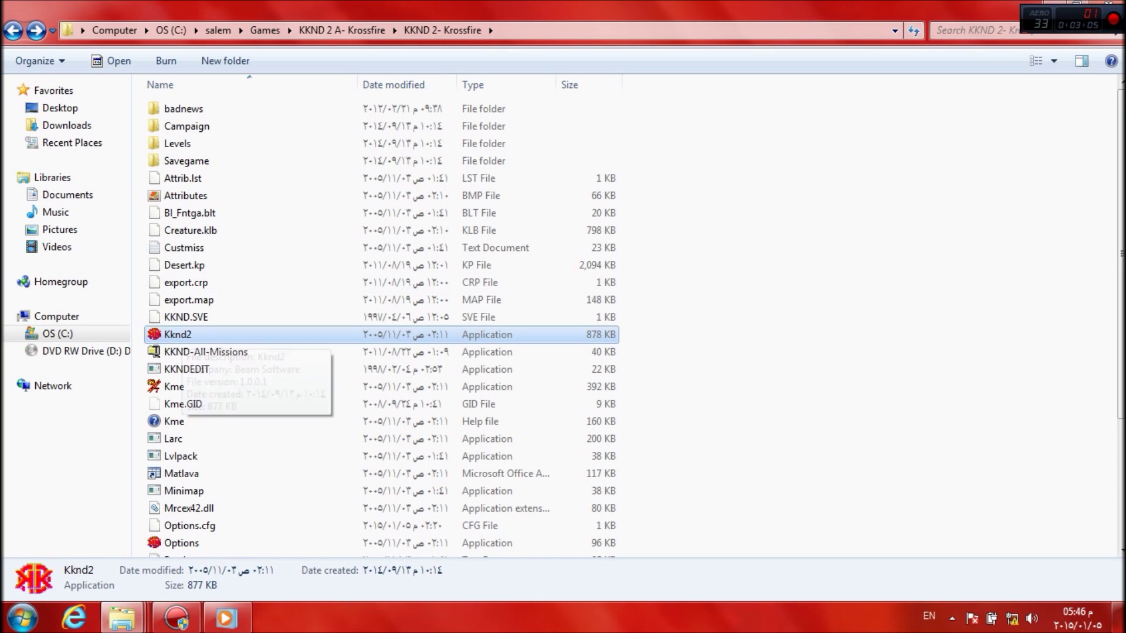
drag(661, 209, 674, 303)
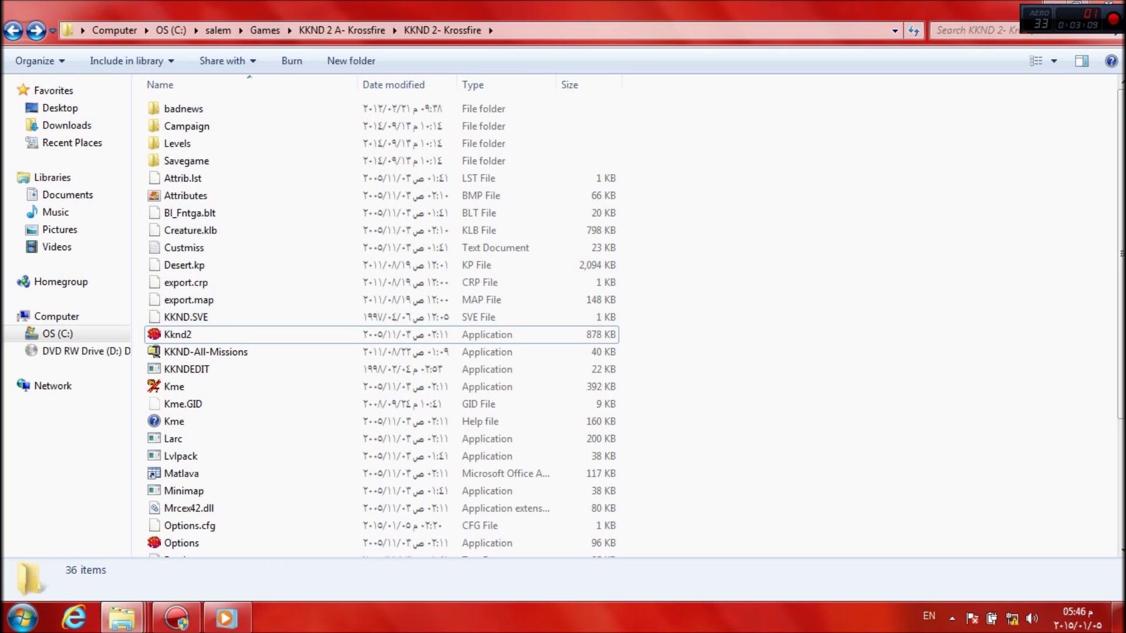